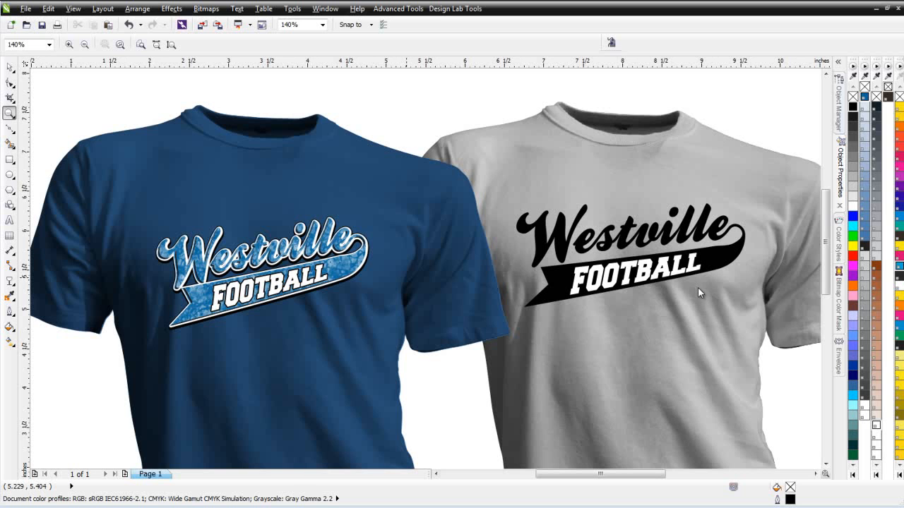
Step: Move both T-shirt mockups with their Westville artwork off the page into the empty workspace beyond the tail shapes
right_click(636, 313)
right_click(496, 249)
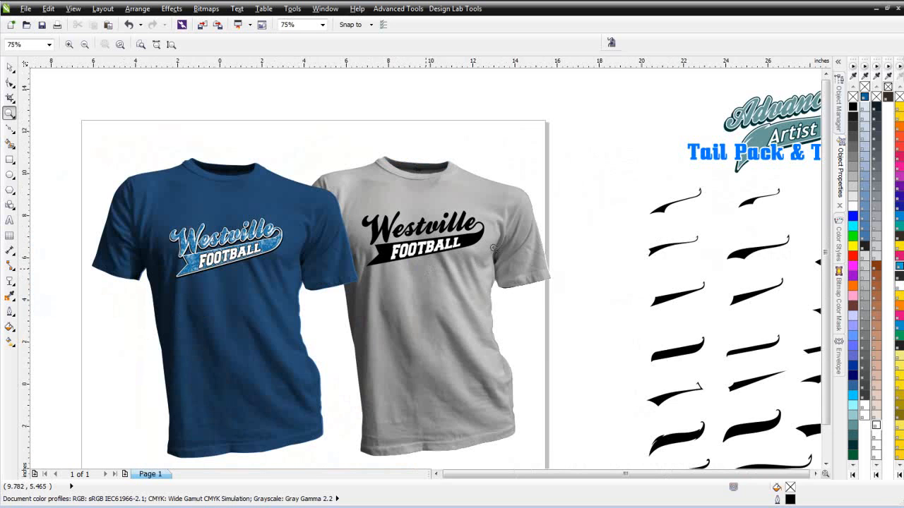
left_click_drag(495, 231, 661, 398)
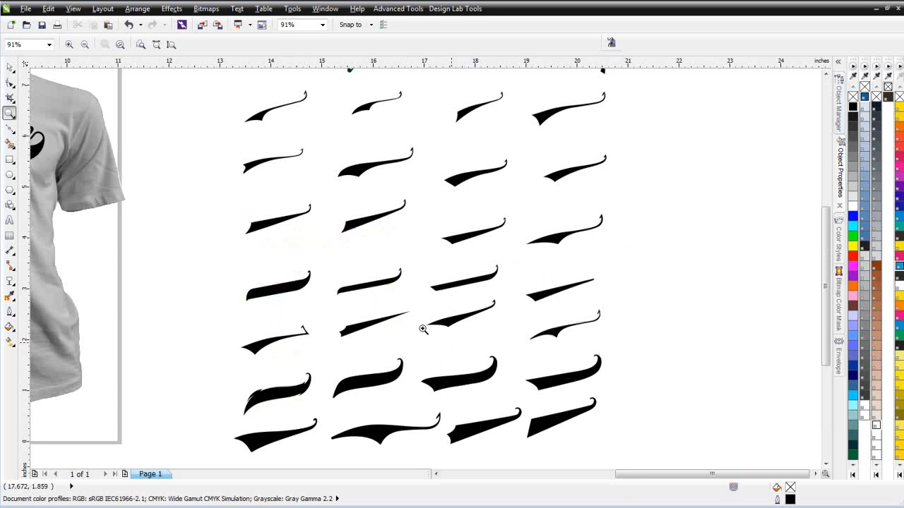
right_click(377, 281)
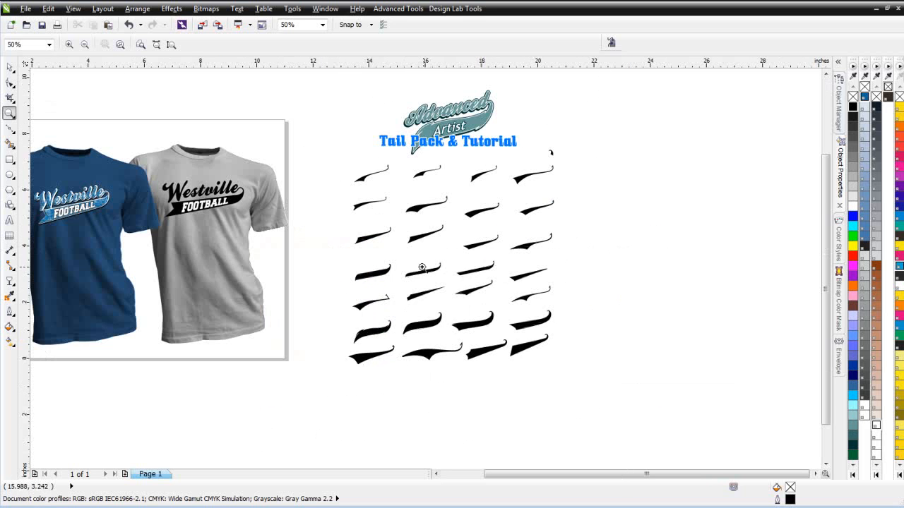
right_click(190, 294)
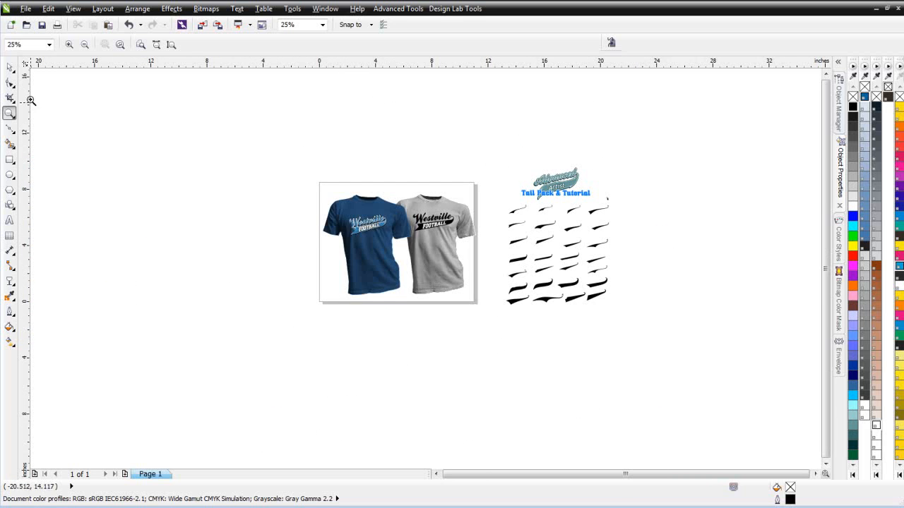
left_click(9, 67)
left_click_drag(299, 168, 504, 348)
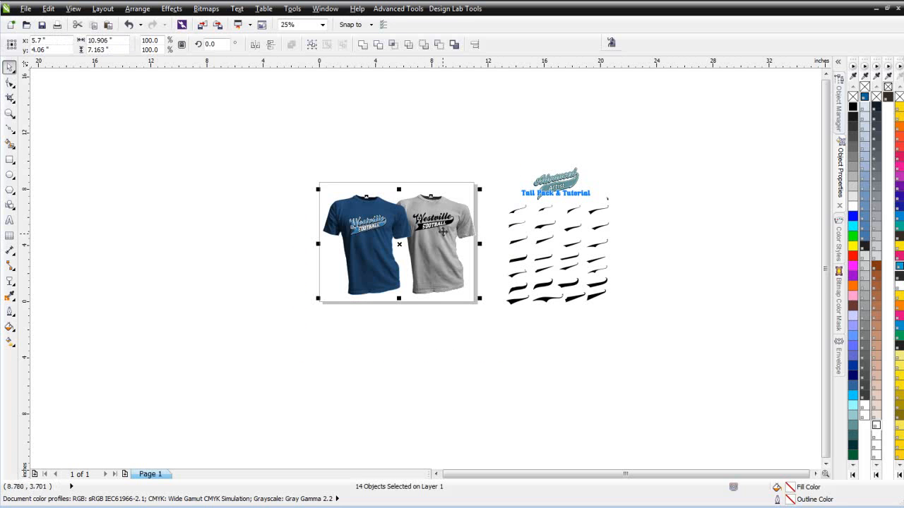
left_click_drag(366, 220, 670, 224)
Step: Add the artistic text "Westville" on the empty page
left_click(9, 113)
left_click_drag(318, 183, 477, 307)
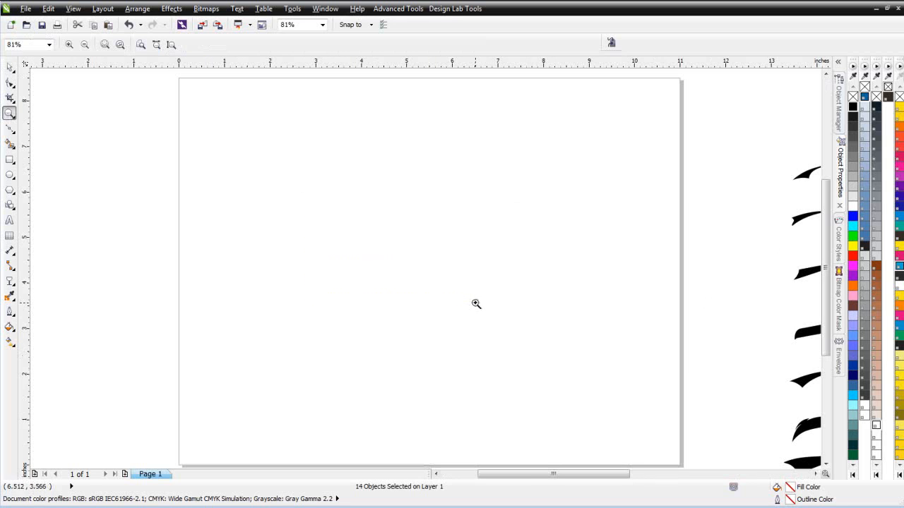
left_click(9, 221)
left_click(286, 225)
type("Wes")
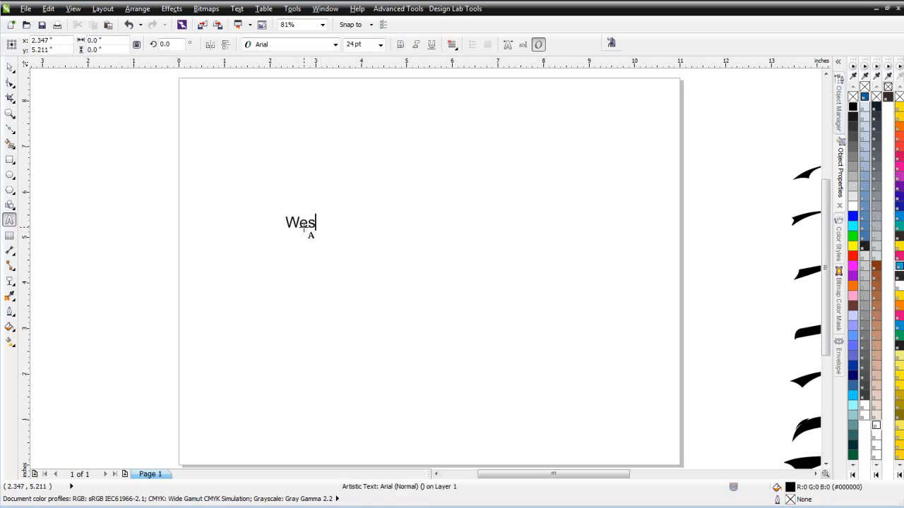
type("tville")
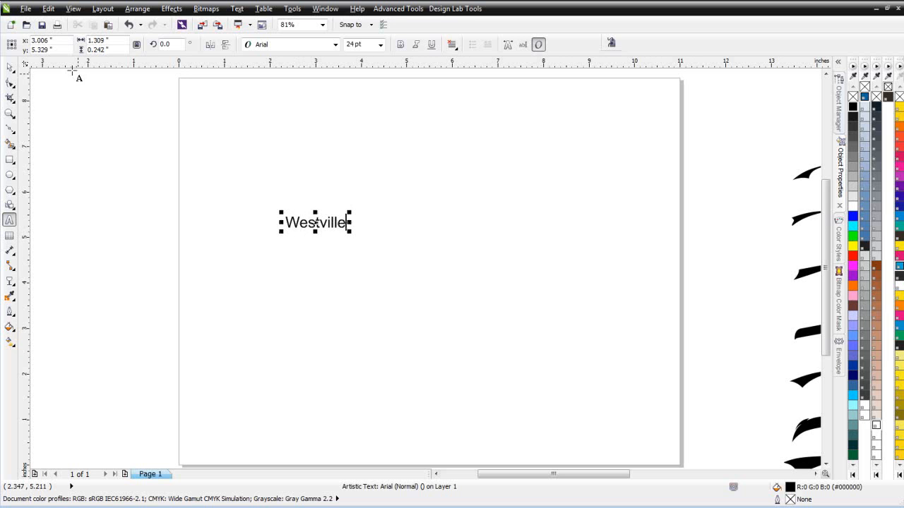
Step: Enlarge the Westville text to about 10 inches wide and position it centrally on the page
left_click(10, 67)
left_click_drag(349, 212, 753, 81)
left_click_drag(528, 187, 467, 211)
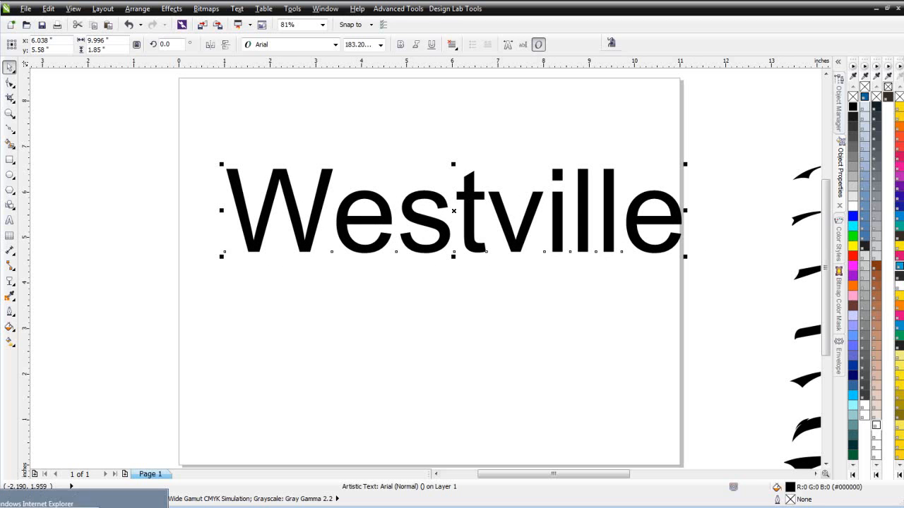
left_click(56, 503)
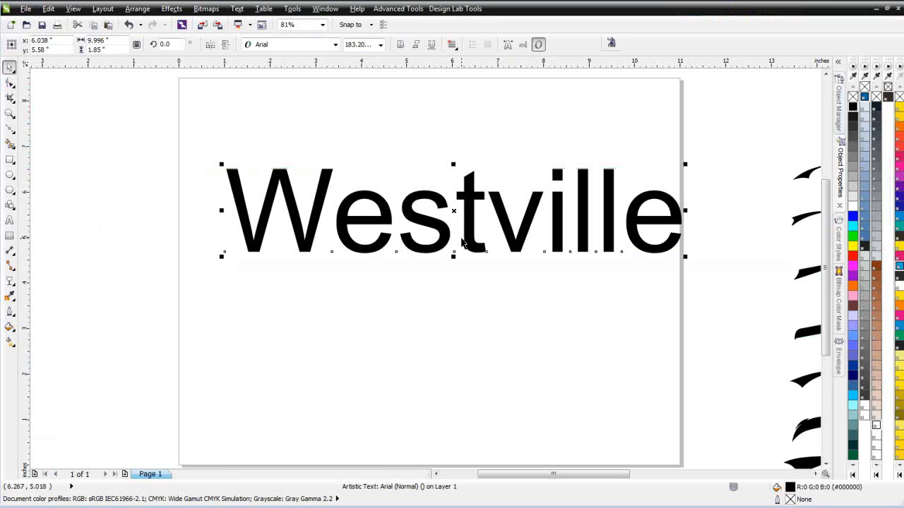
left_click(437, 275)
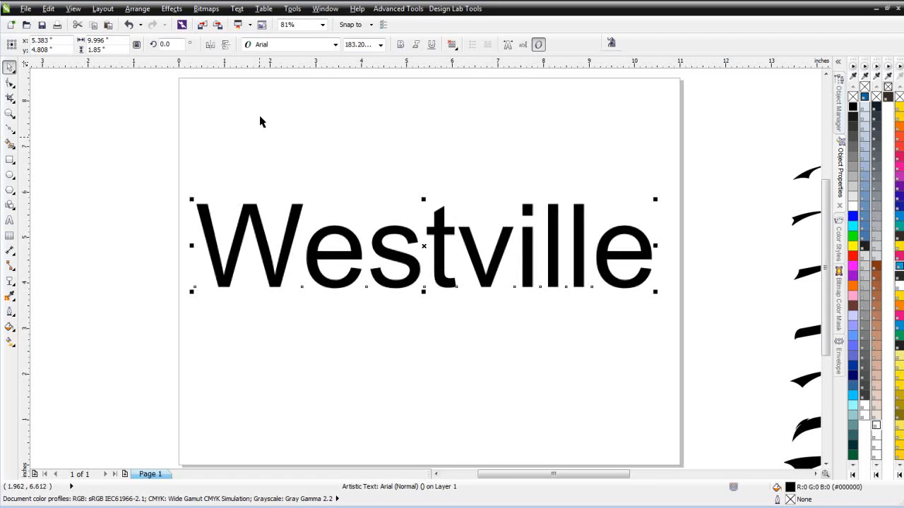
Step: Set the Westville text's font to Ballpark and shift the word slightly upward on the page
left_click(336, 45)
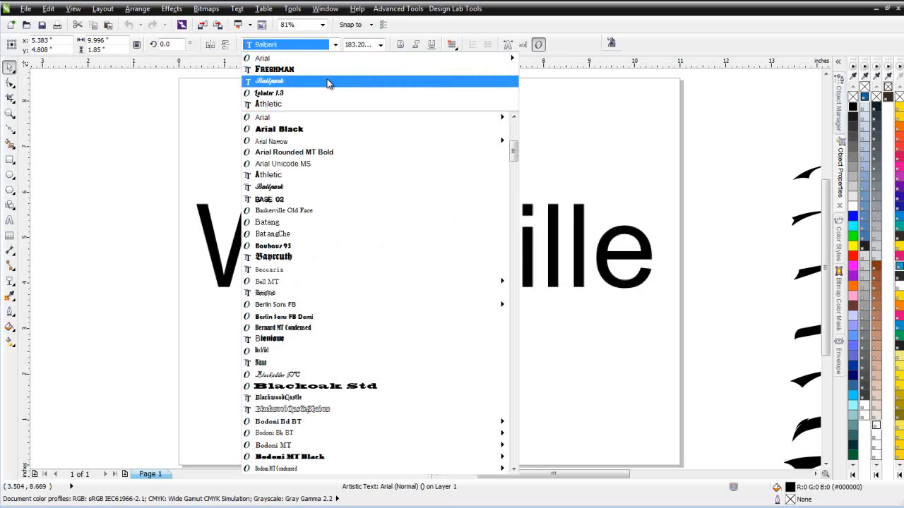
left_click(270, 81)
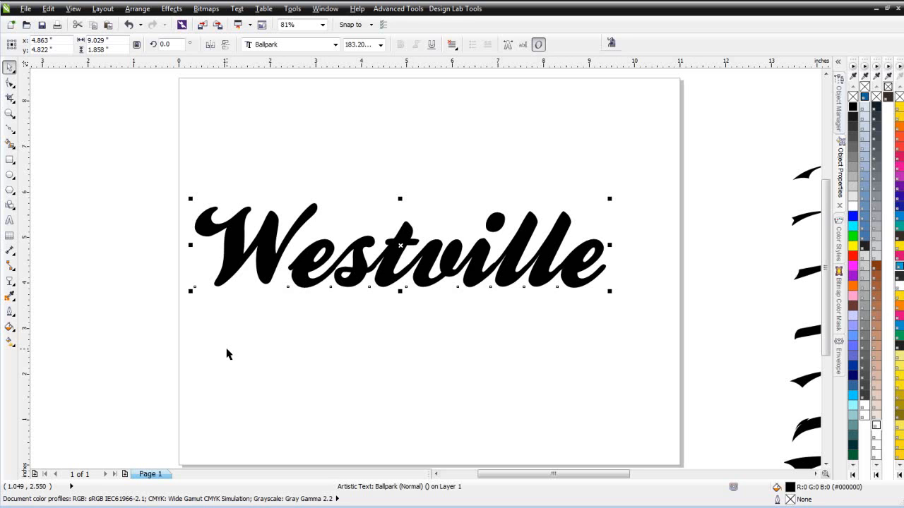
left_click_drag(391, 273, 388, 267)
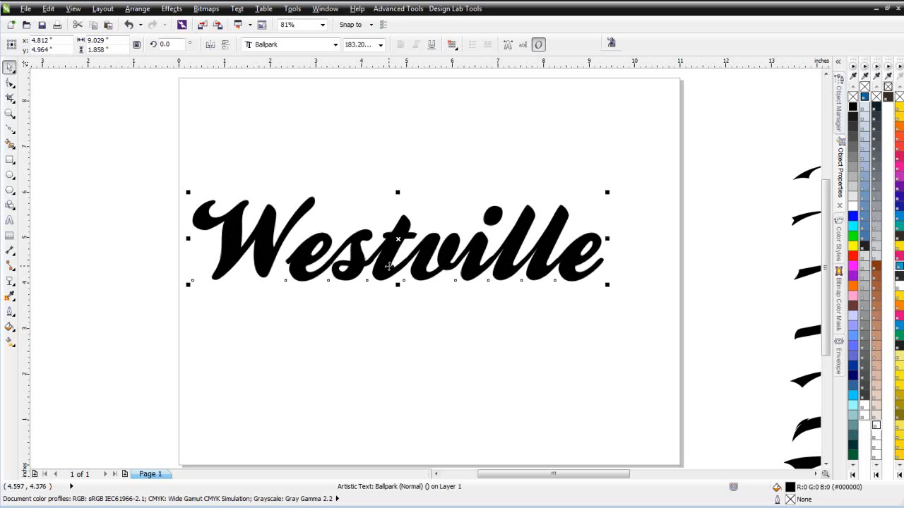
Step: Convert the Westville text to curves and inspect where its letters meet in Wireframe view
right_click(389, 267)
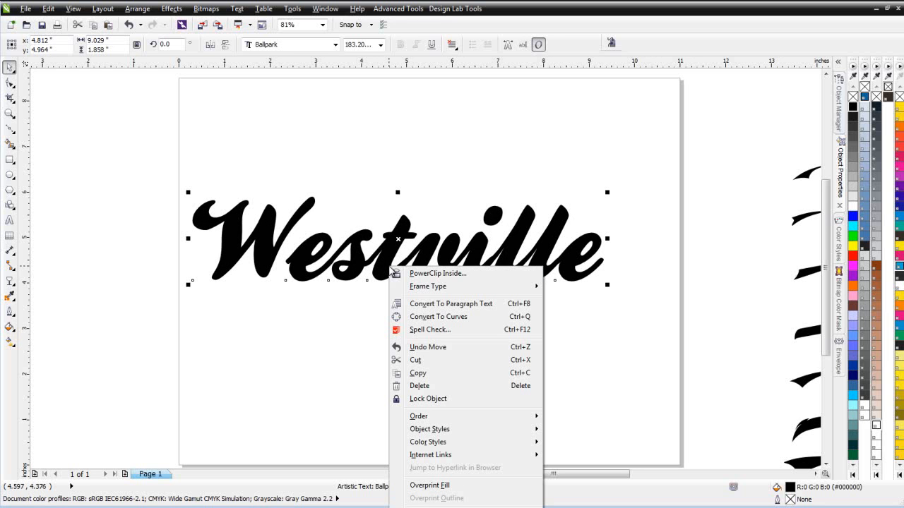
left_click(441, 316)
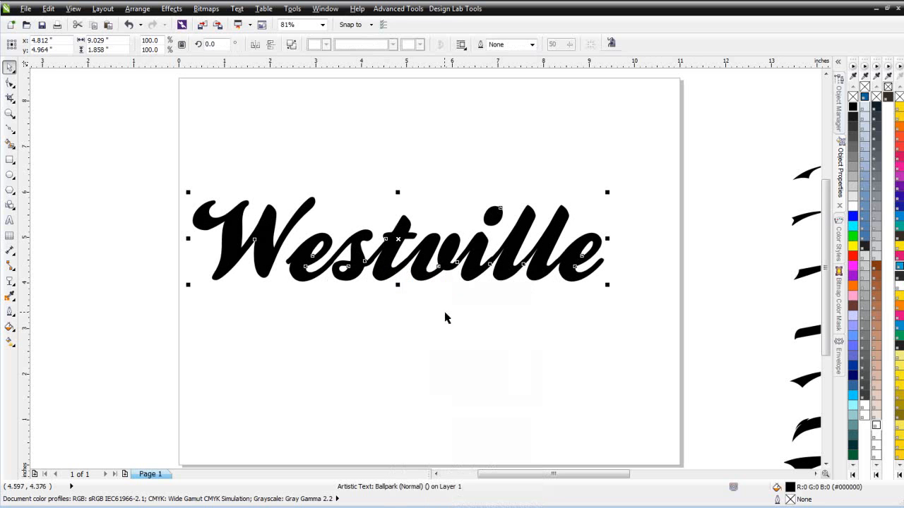
left_click(74, 8)
left_click(85, 35)
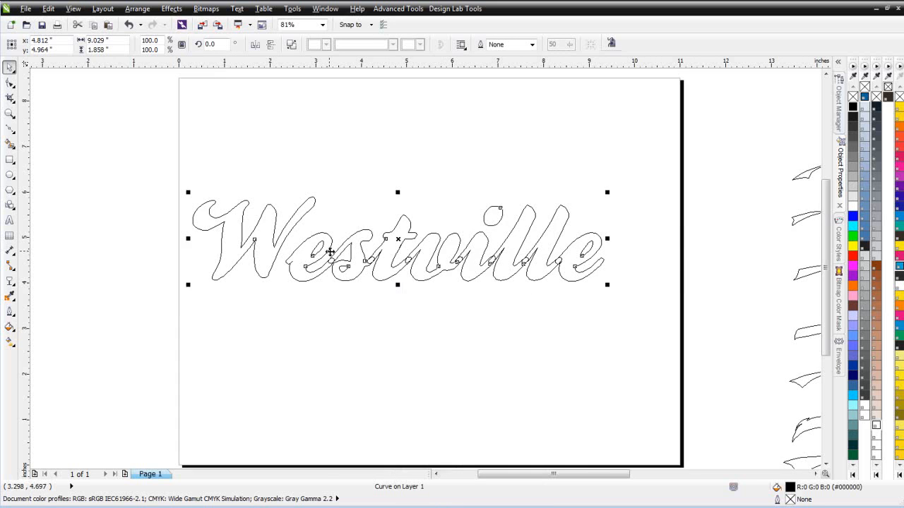
scroll(324, 251, "up", 2)
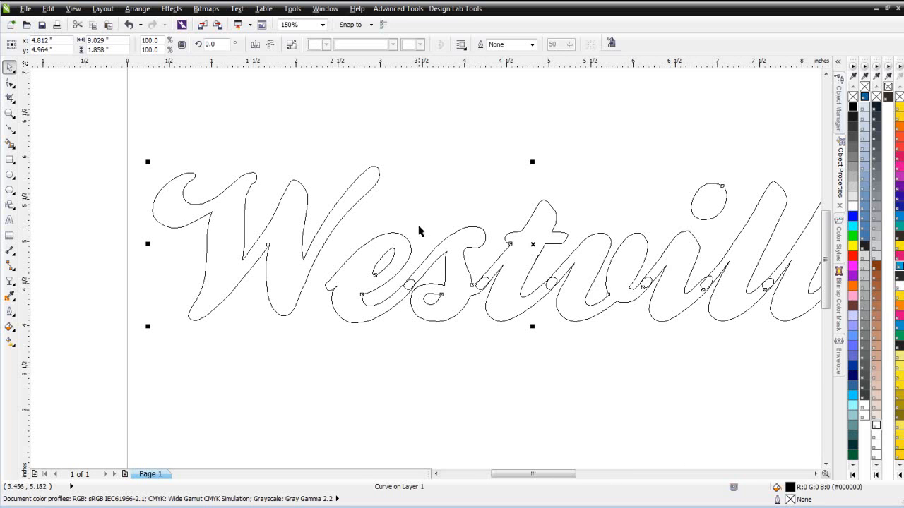
Step: Undo the curve conversion and switch the display to Enhanced view
key("ctrl+z")
key("F3")
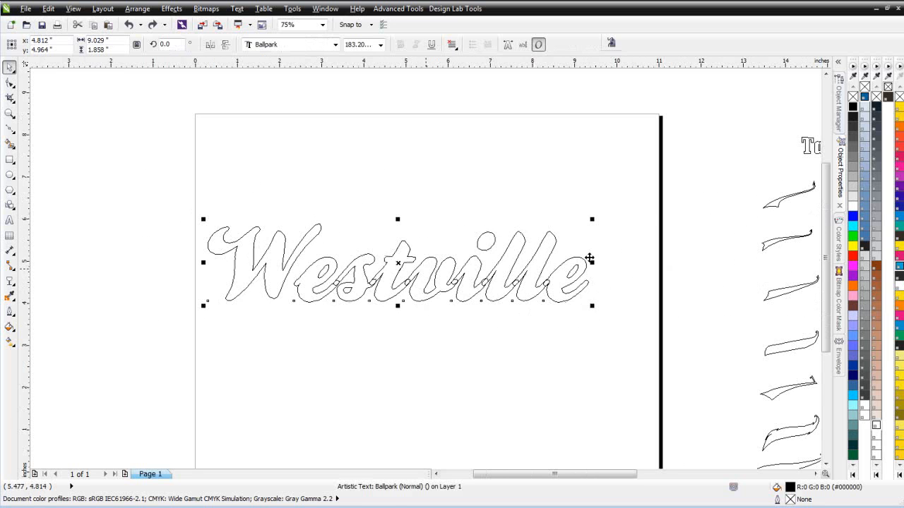
left_click(73, 9)
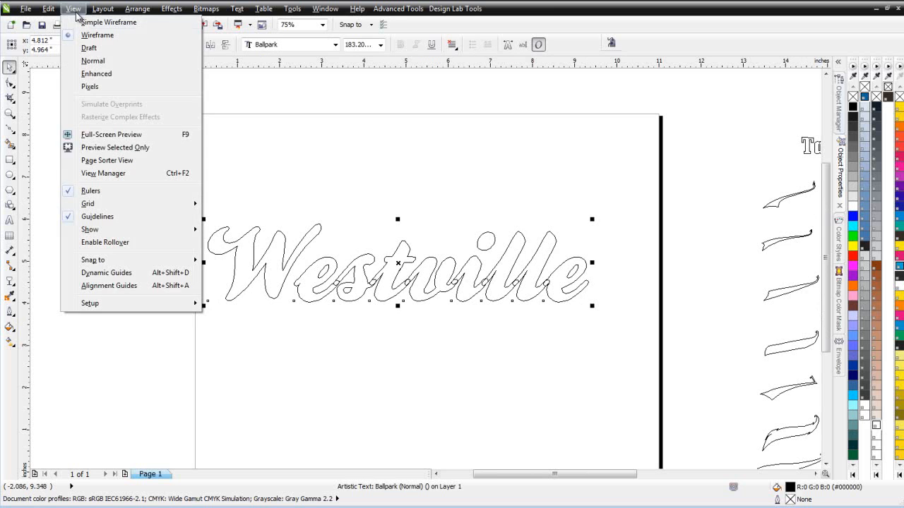
left_click(88, 74)
Step: Widen the letter spacing of Westville with the Shape tool so the letters separate and the word spans about 10.35 inches
left_click(10, 83)
left_click_drag(593, 306, 648, 307)
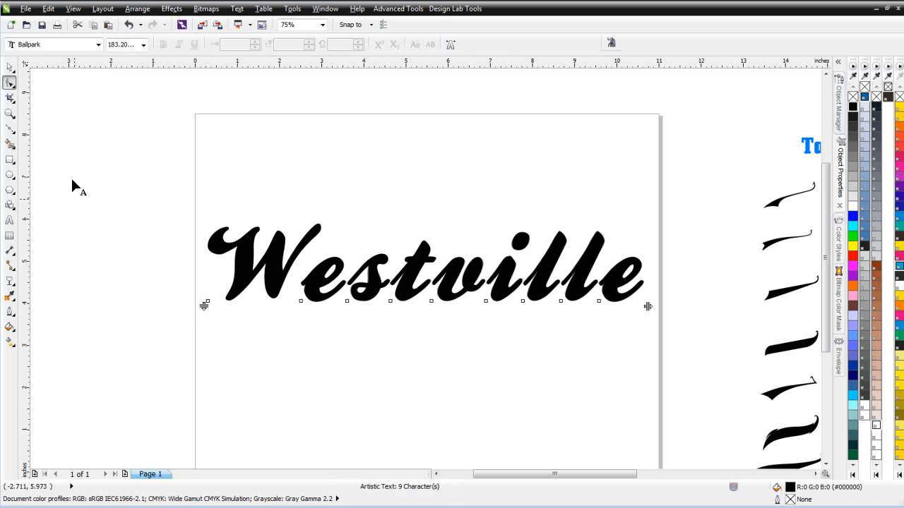
left_click(10, 67)
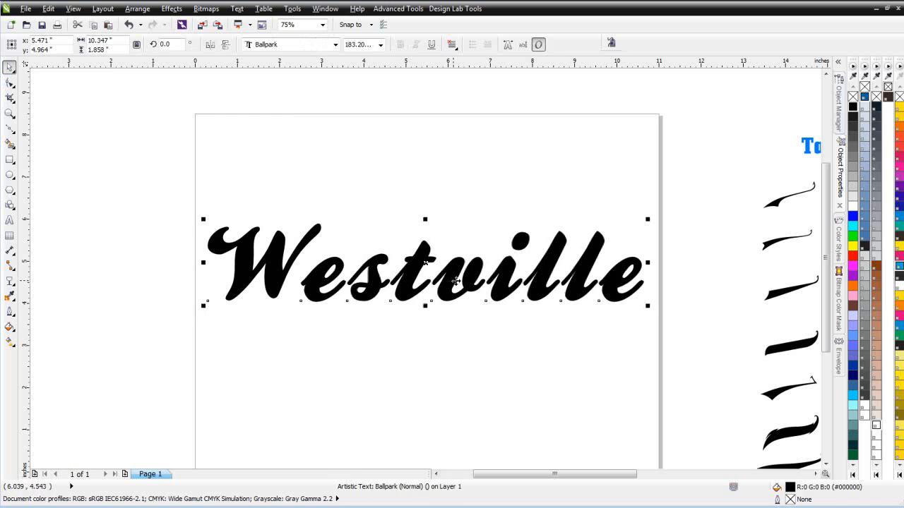
Step: Convert the spaced Westville text to curves and break the curve apart into separate objects
right_click(581, 264)
left_click(630, 314)
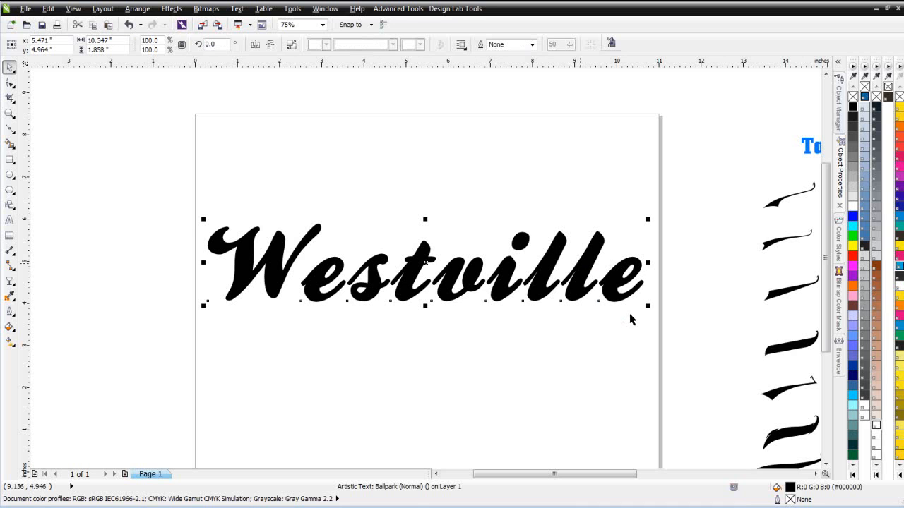
right_click(581, 279)
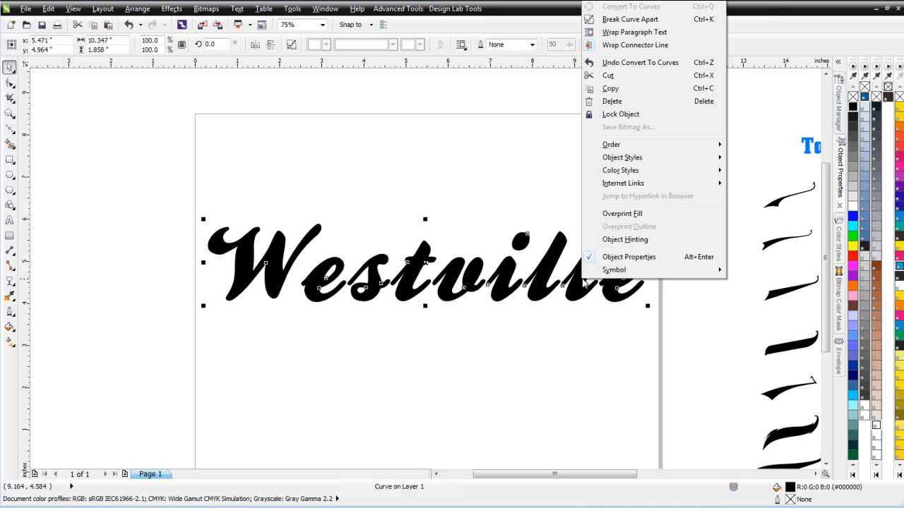
left_click(656, 21)
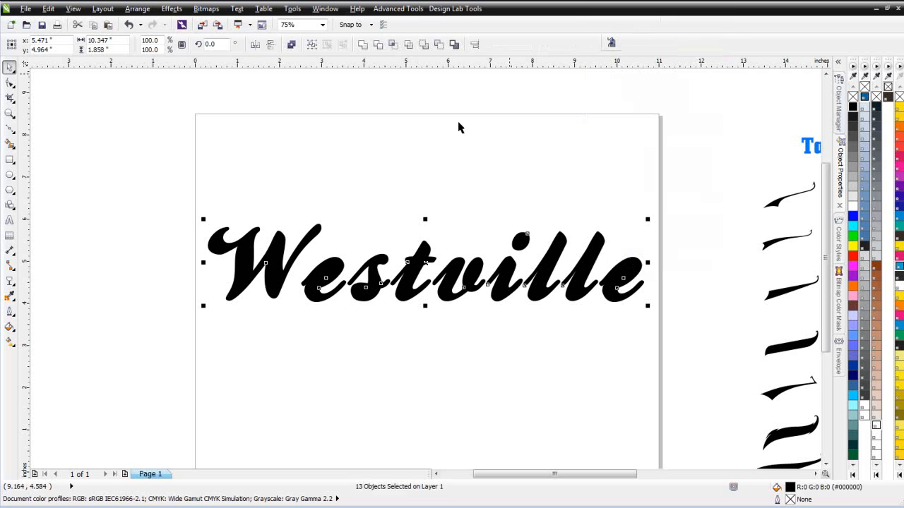
left_click(432, 376)
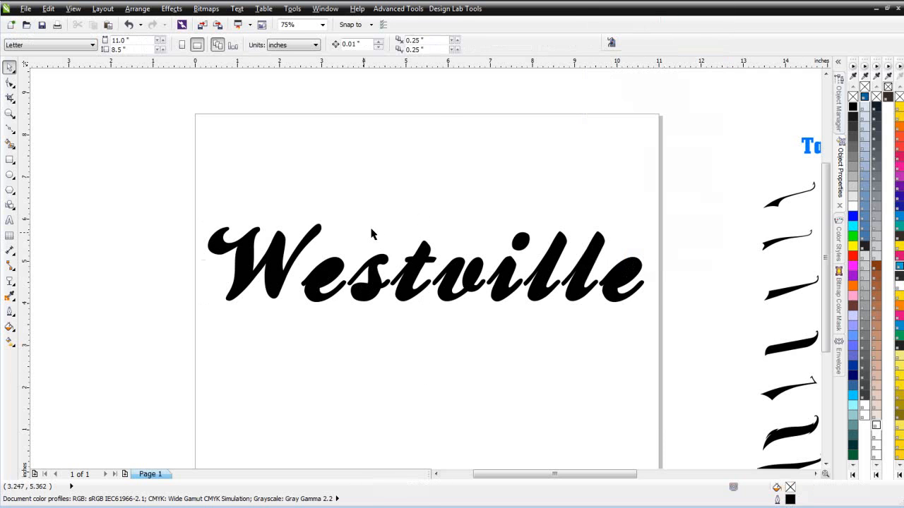
Step: Combine the separated pieces of the first e, the s, the last e, and the i with its dot into one curve per letter
left_click_drag(361, 178, 291, 364)
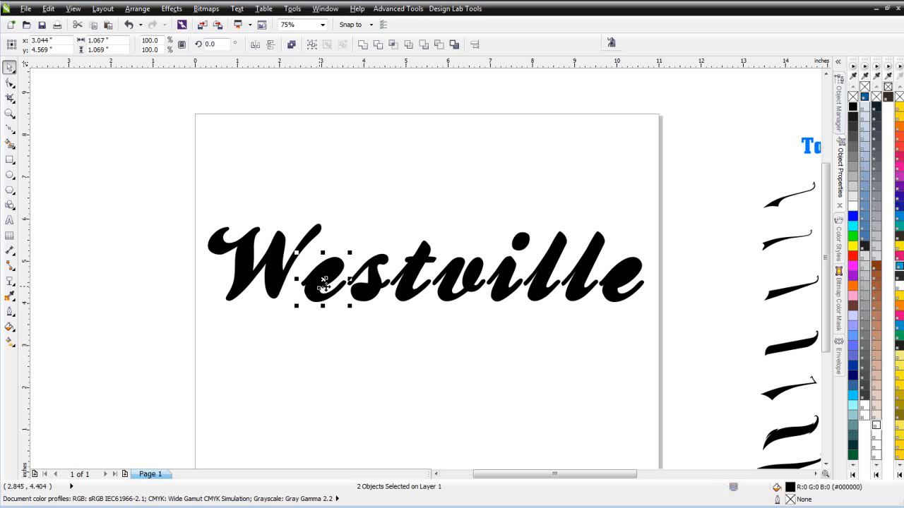
left_click(291, 43)
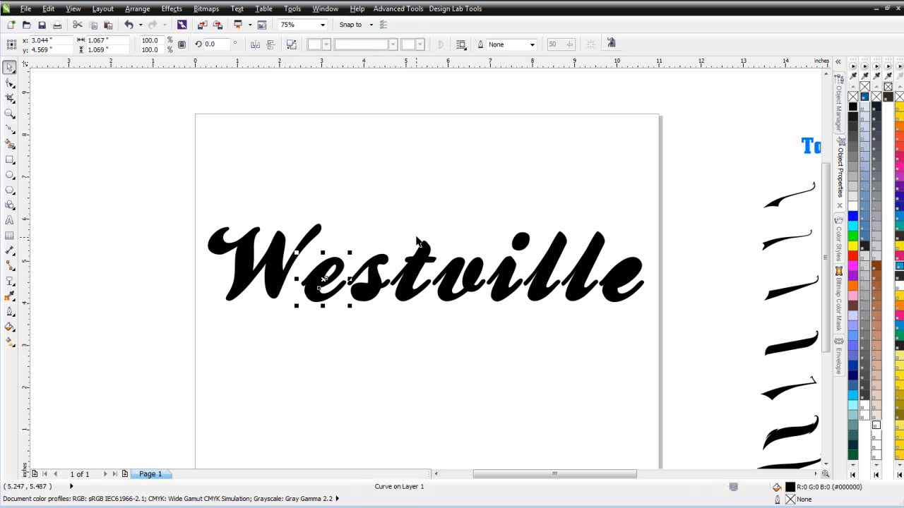
left_click_drag(386, 253, 329, 346)
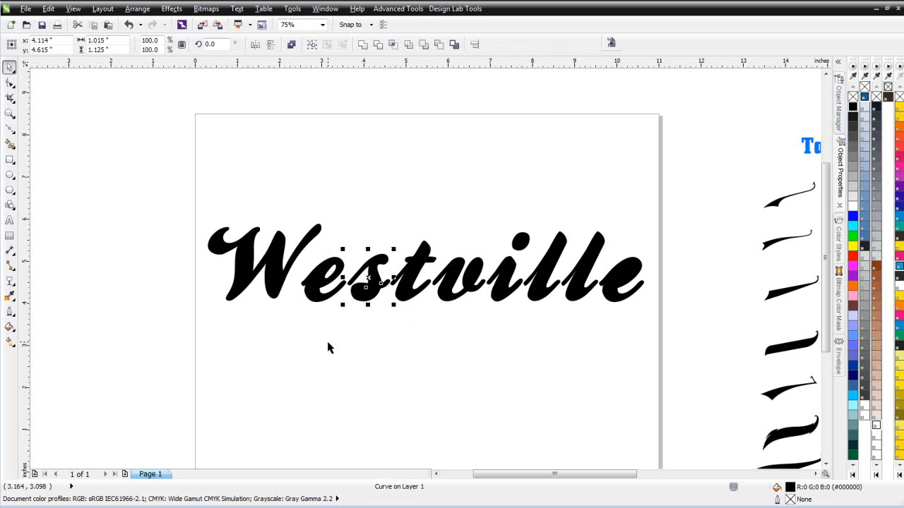
left_click(289, 46)
left_click_drag(666, 216, 591, 347)
left_click(291, 43)
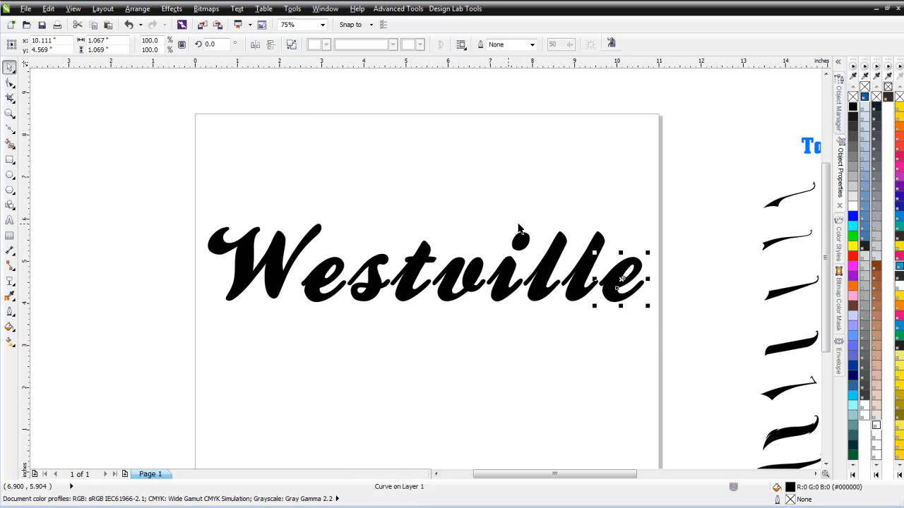
left_click_drag(543, 193, 485, 347)
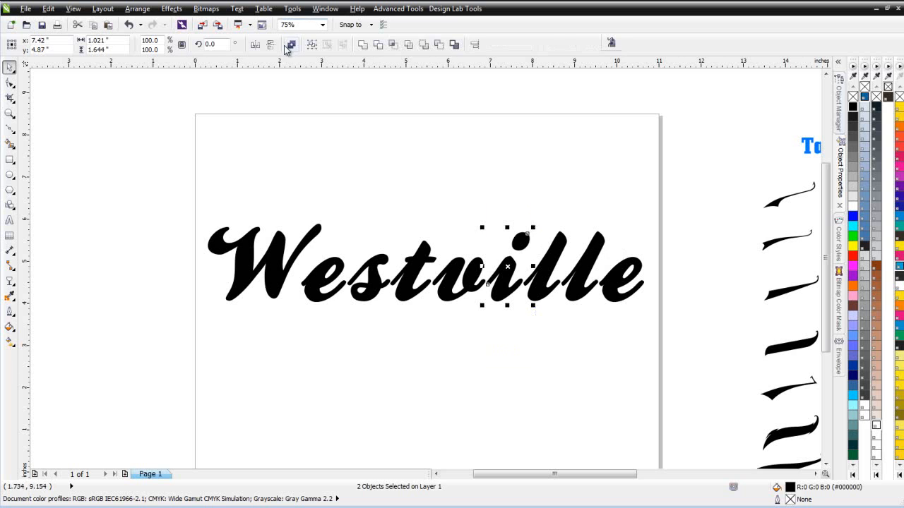
left_click(291, 43)
left_click(436, 343)
Step: Move the letters s, t, v, i, l, l and e closer together so each one overlaps the letter before it
left_click(375, 289)
left_click_drag(372, 286, 405, 281)
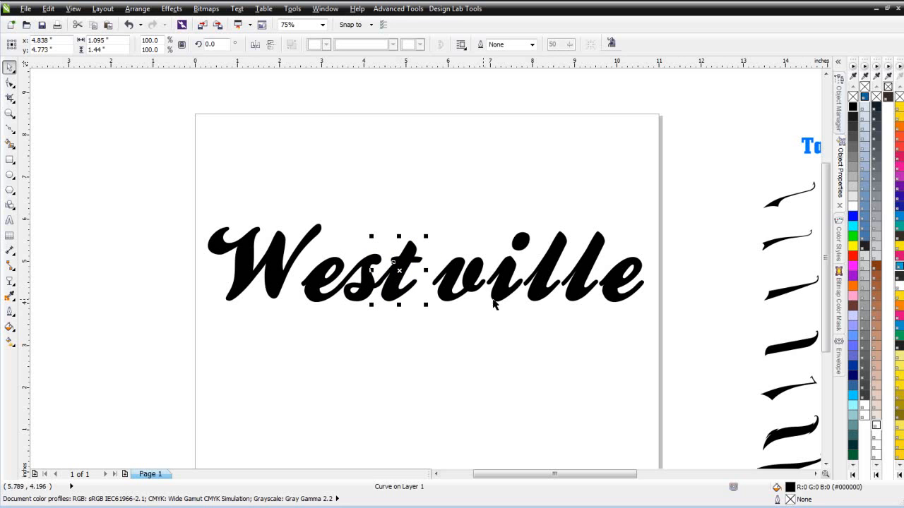
left_click_drag(479, 283, 450, 275)
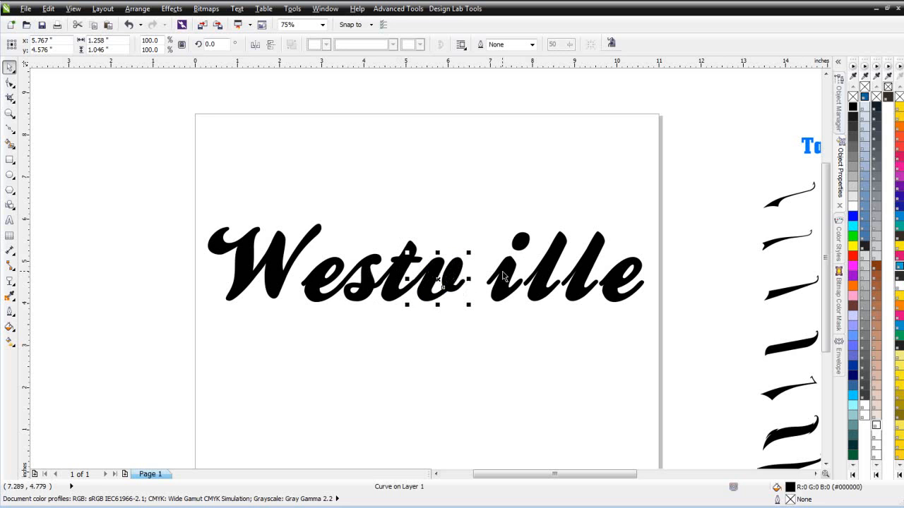
left_click_drag(508, 273, 482, 274)
left_click_drag(541, 274, 515, 273)
left_click_drag(576, 281, 544, 277)
left_click(619, 282)
left_click_drag(619, 282, 570, 281)
Step: Weld all the lowercase letters "estville" into one object and select the W
left_click_drag(643, 167, 295, 373)
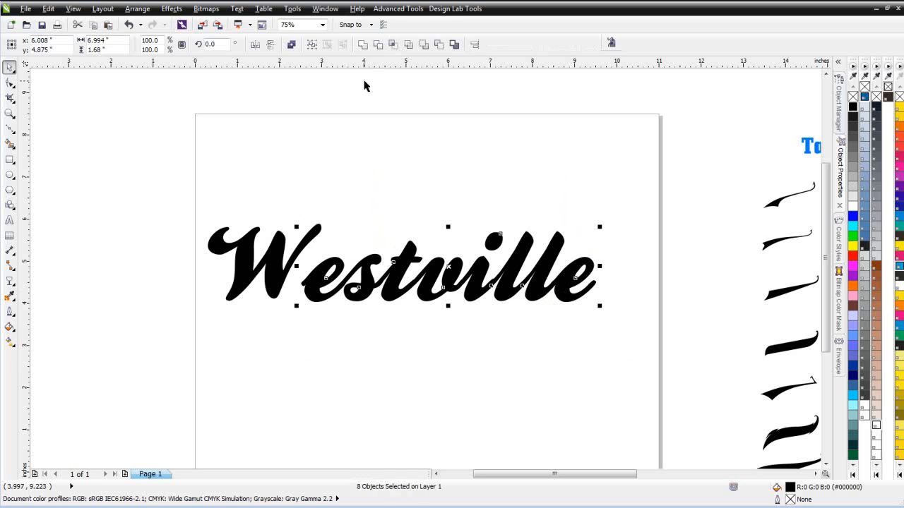
left_click(363, 43)
left_click(270, 283)
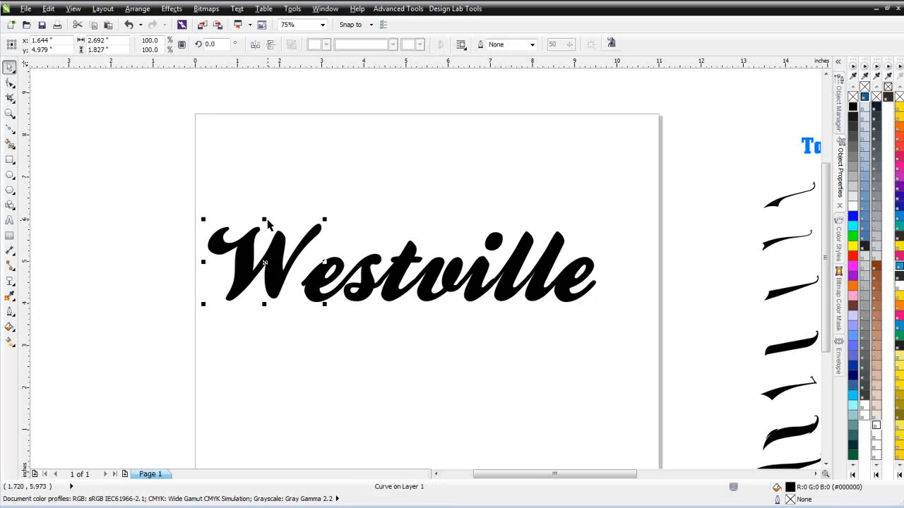
Step: Enlarge the W to about 3.33 inches wide by 2.53 inches high so it stands taller than the lowercase letters
left_click_drag(264, 221, 353, 188)
left_click_drag(329, 220, 320, 236)
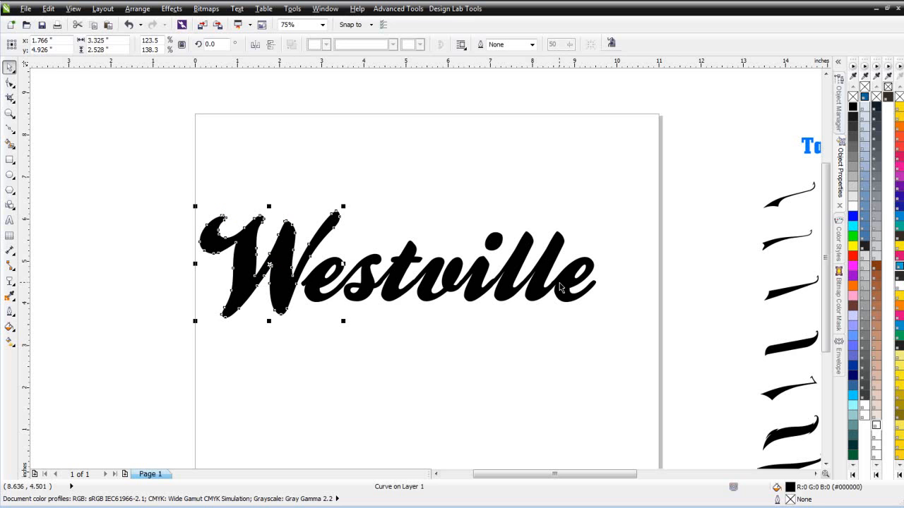
Step: Delete the excess nodes where the first e joins the s and where the s joins the t
scroll(371, 291, "up", 2)
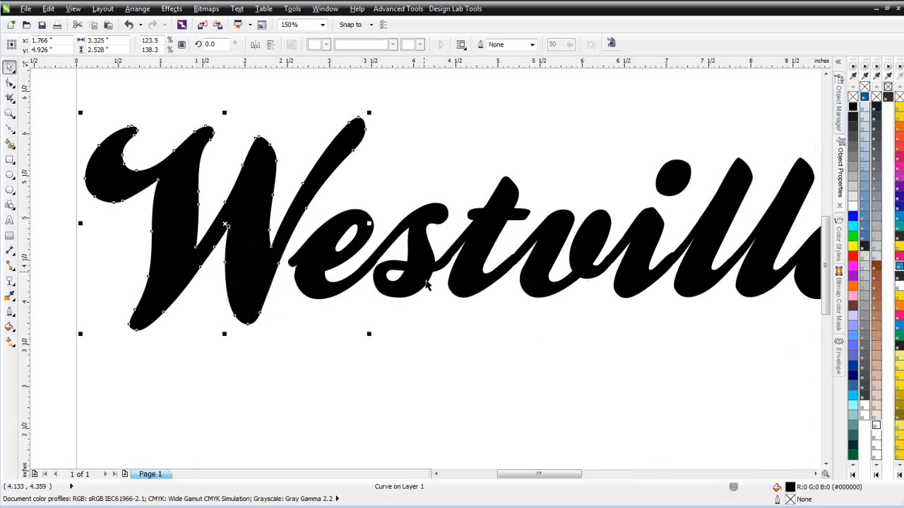
scroll(404, 265, "up", 2)
scroll(450, 313, "up", 2)
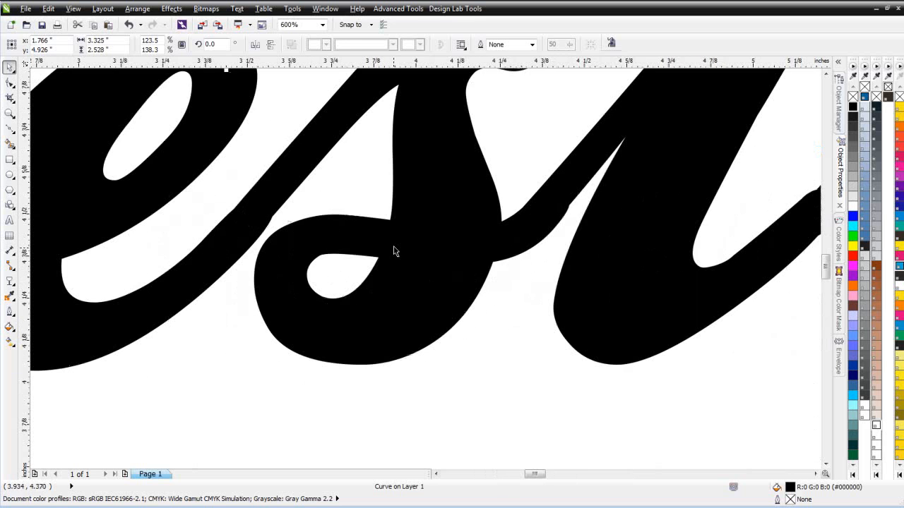
left_click(10, 83)
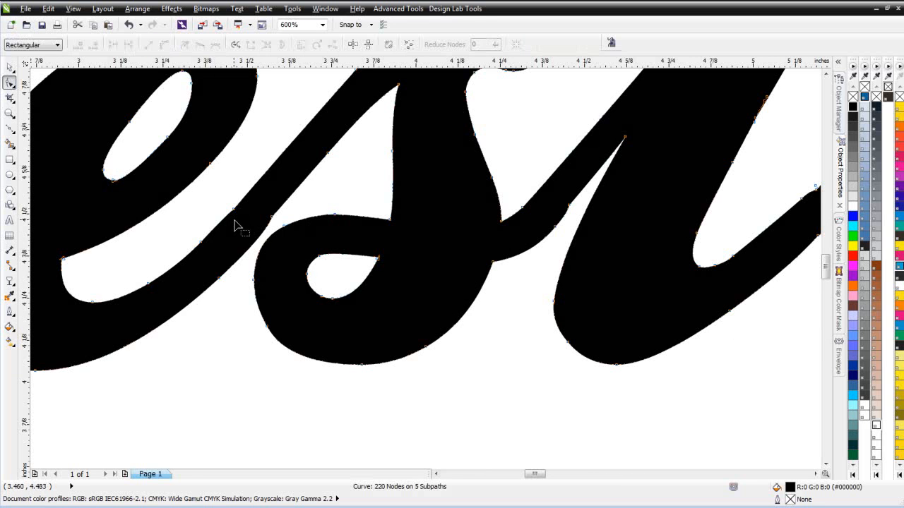
left_click_drag(280, 237, 282, 238)
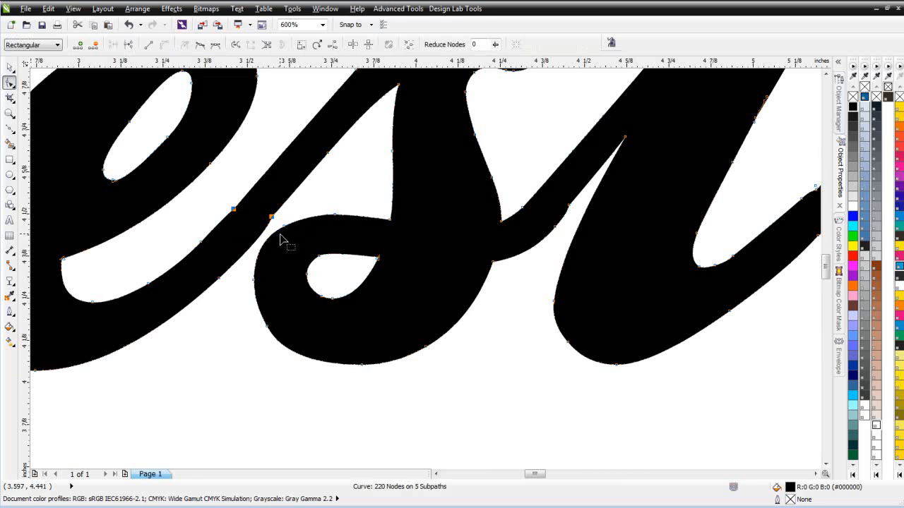
key("Delete")
left_click_drag(523, 173, 575, 240)
key("Delete")
left_click_drag(506, 177, 565, 228)
key("Delete")
Step: Remove the surplus nodes at the t–v, v–i and i–l joins to smooth the connecting strokes
scroll(720, 267, "down", 3)
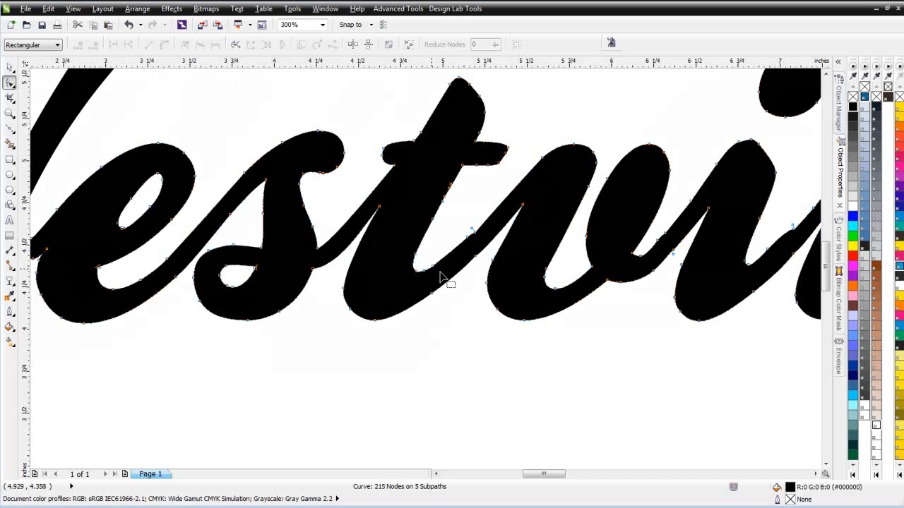
left_click_drag(451, 227, 479, 286)
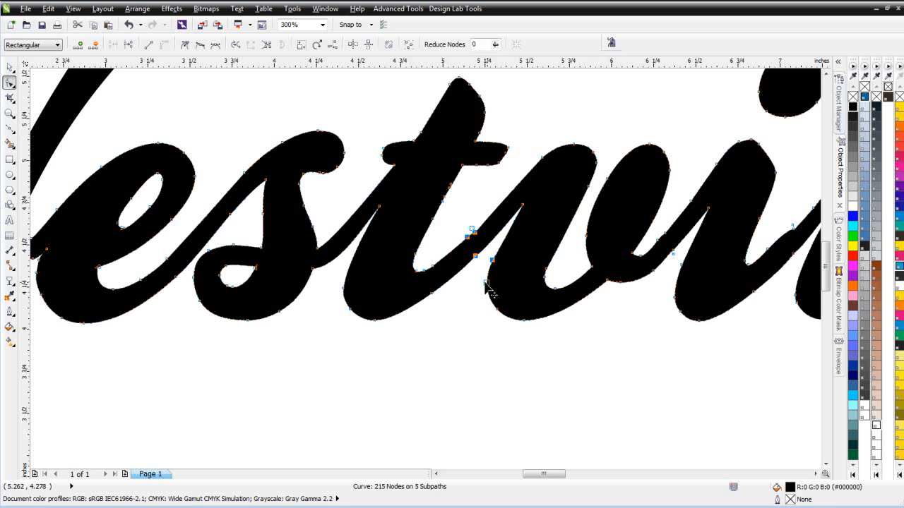
key("Delete")
left_click_drag(655, 227, 681, 279)
key("Delete")
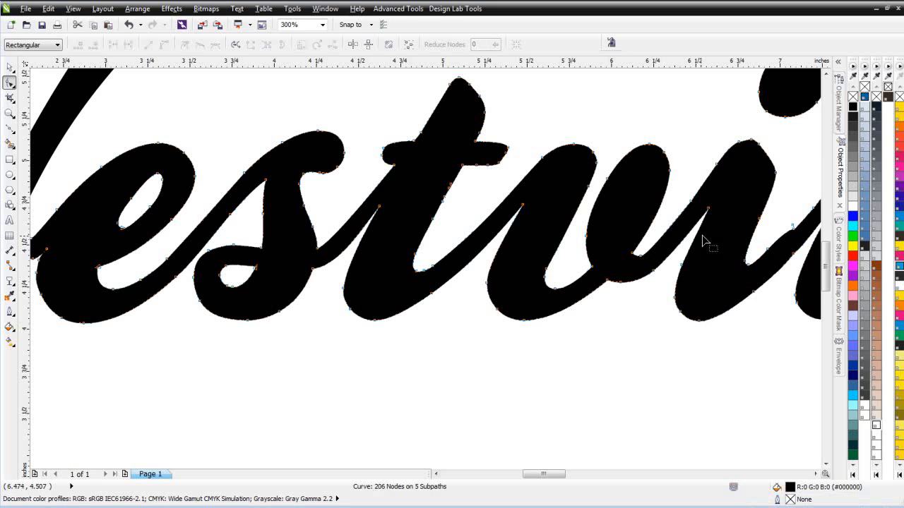
left_click_drag(765, 215, 805, 284)
key("Delete")
Step: Clean up the connecting strokes between the two l's and between the second l and last e by deleting their extra nodes
left_click(815, 473)
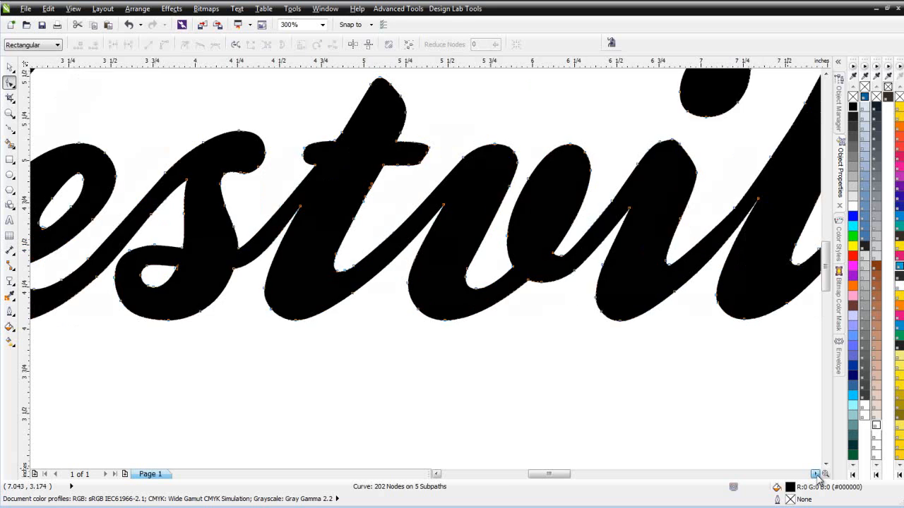
left_click(815, 474)
left_click(815, 474)
left_click(815, 474)
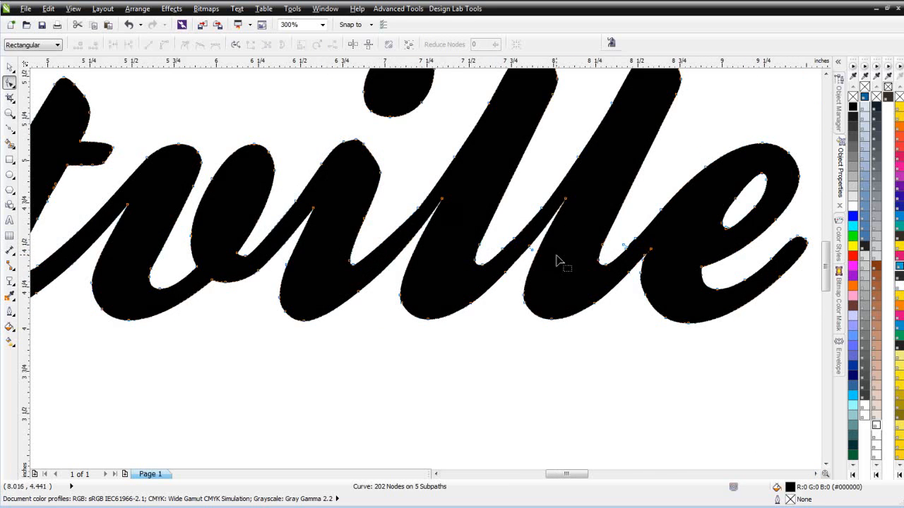
left_click_drag(498, 229, 539, 263)
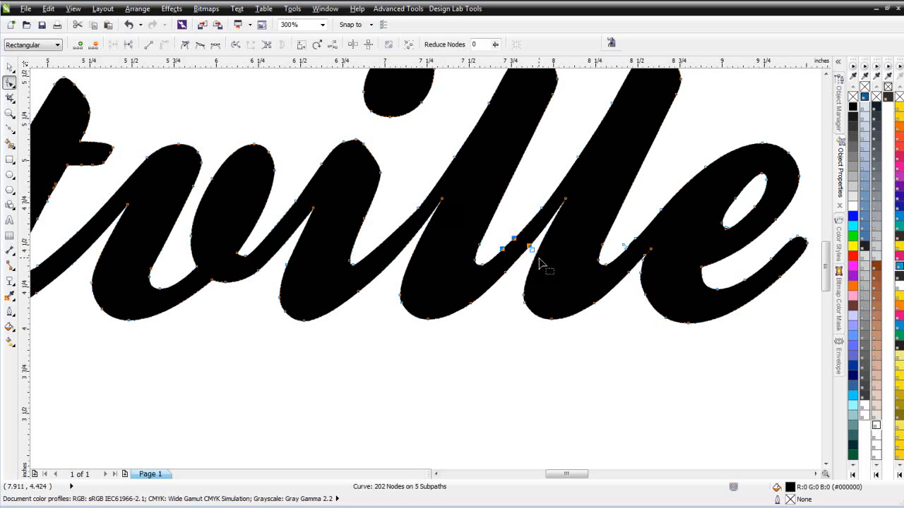
key("Delete")
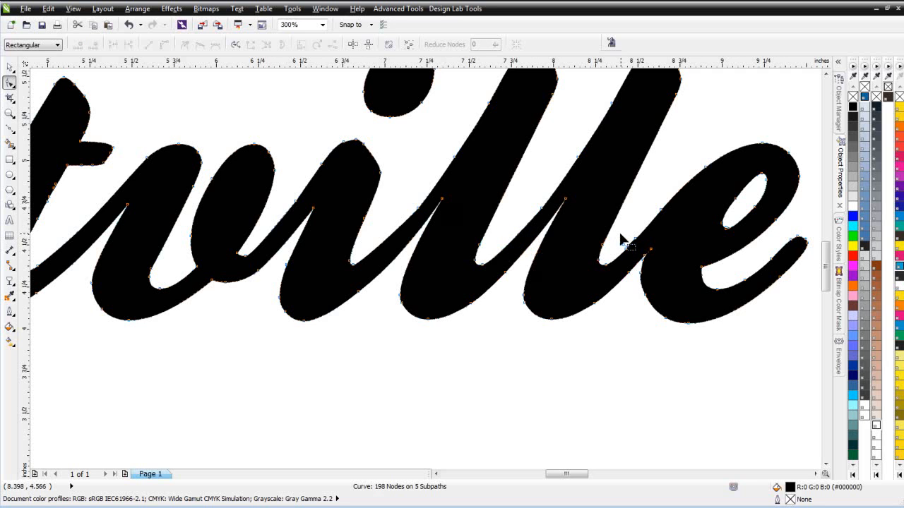
left_click_drag(640, 234, 607, 291)
key("Delete")
Step: Give the lowercase lettering an envelope with only its four corner nodes and straight-line sides
scroll(565, 305, "down", 3)
scroll(413, 273, "up", 2)
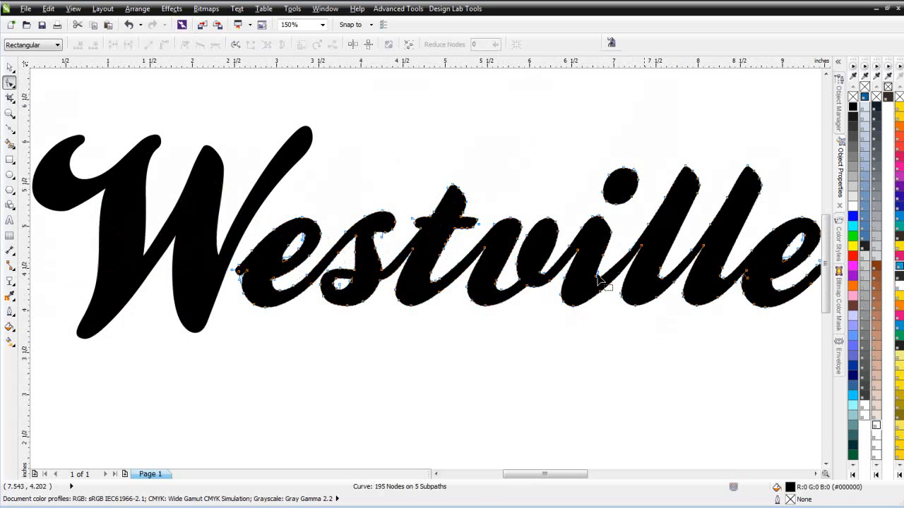
scroll(610, 244, "down", 1)
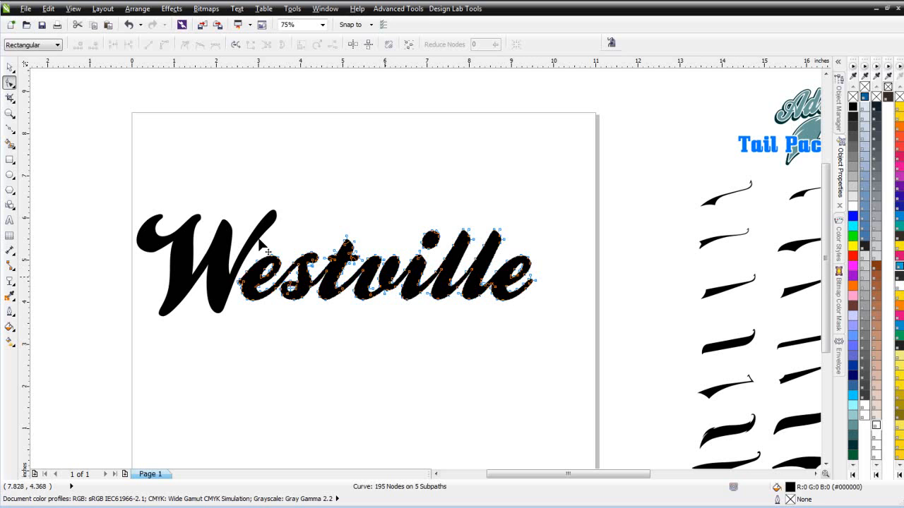
left_click(10, 283)
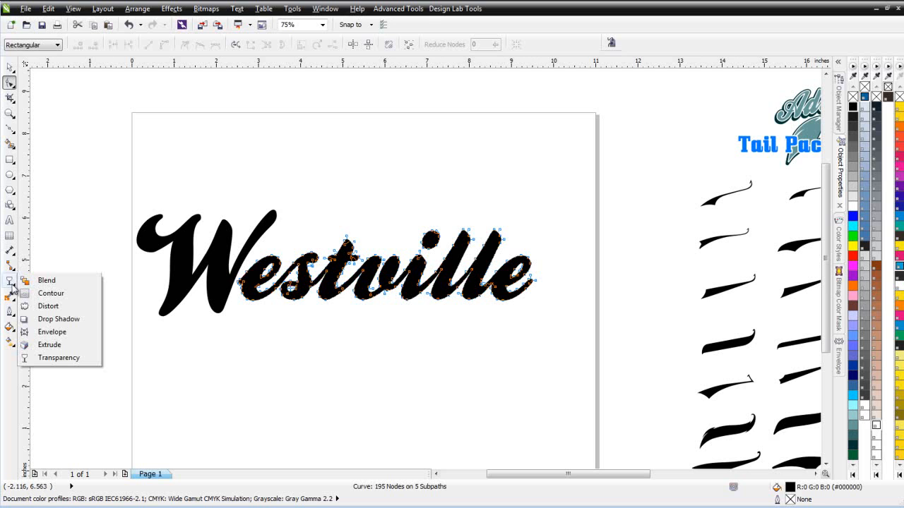
left_click(53, 334)
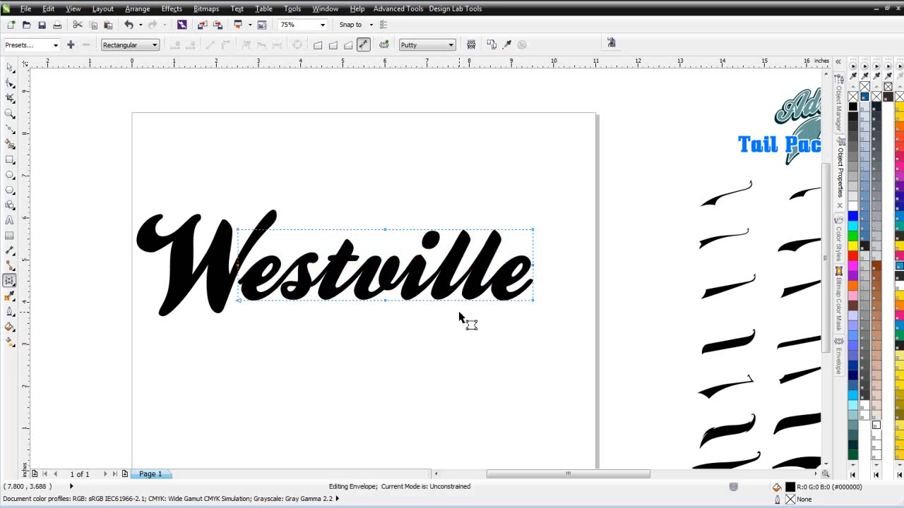
left_click_drag(404, 185, 343, 339)
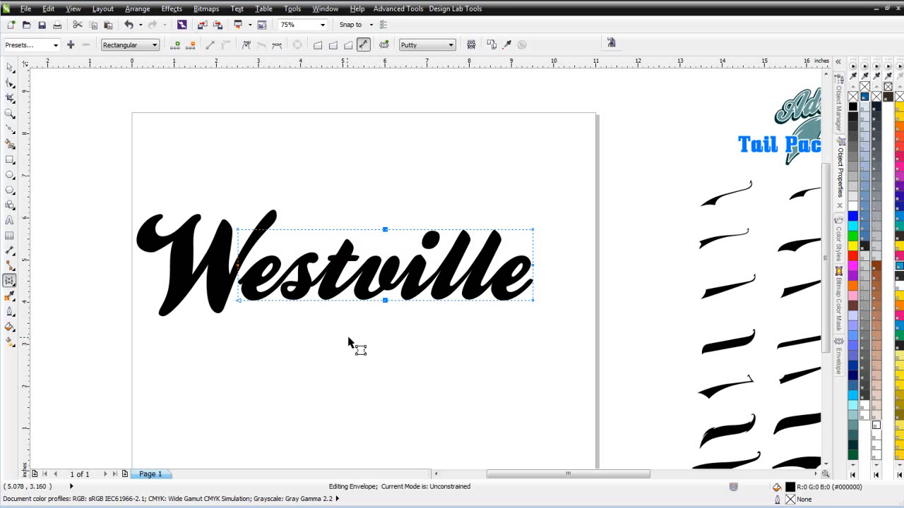
left_click_drag(563, 254, 201, 282)
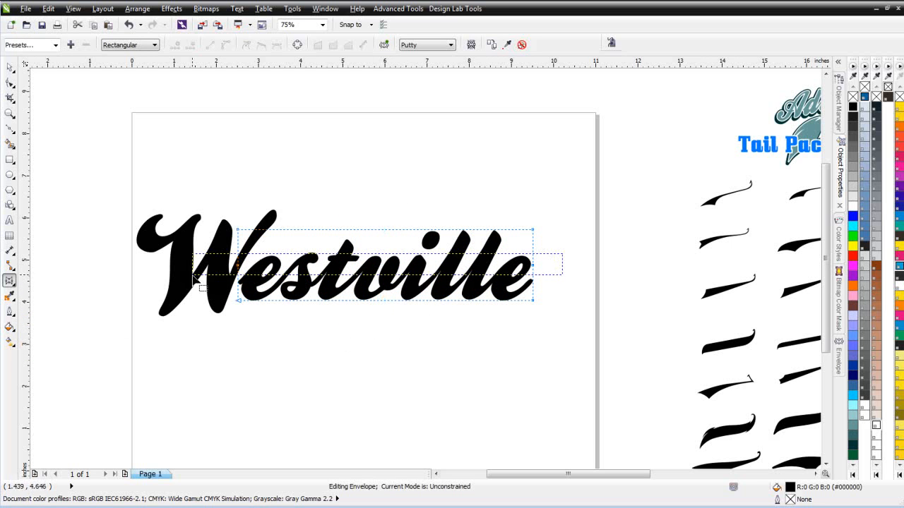
left_click_drag(219, 178, 560, 364)
left_click(210, 47)
left_click(317, 181)
Step: Pull the envelope's two corners beside the W slightly outward to make the first e taller, and convert the enveloped lettering to curves
left_click_drag(239, 231, 244, 223)
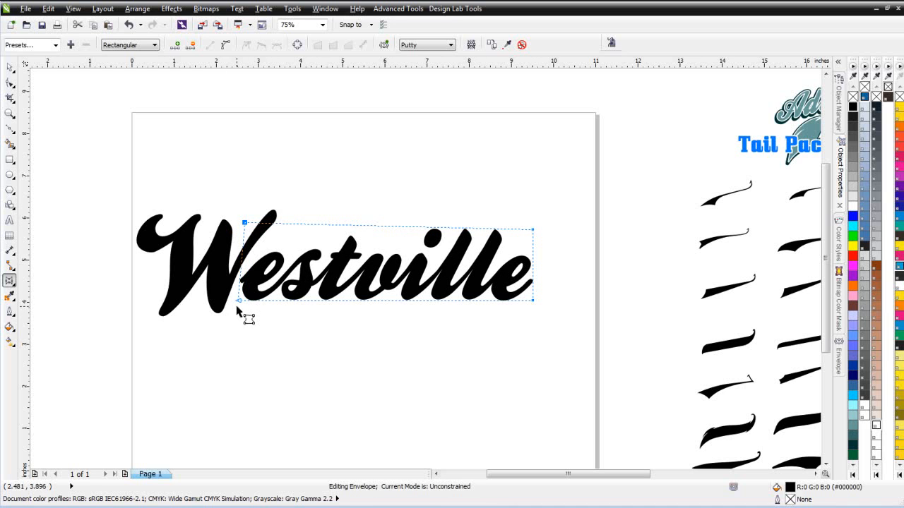
left_click_drag(239, 303, 238, 304)
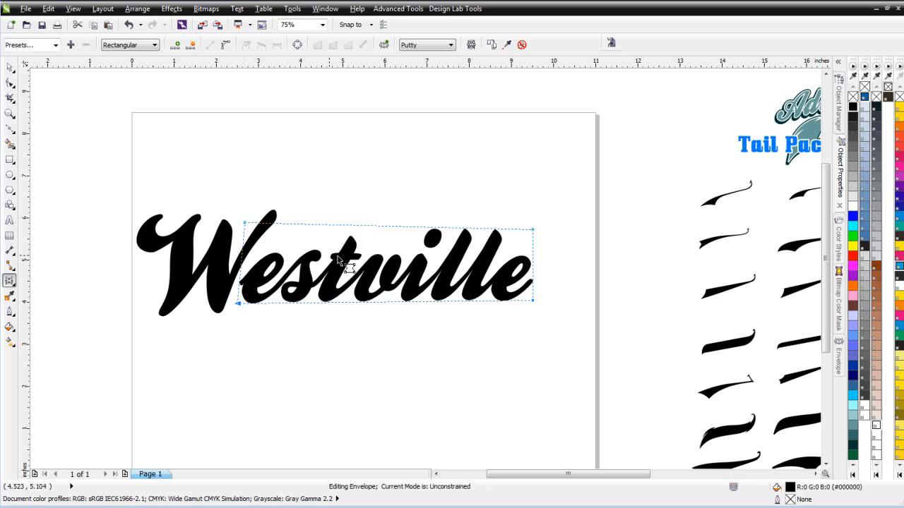
left_click(9, 68)
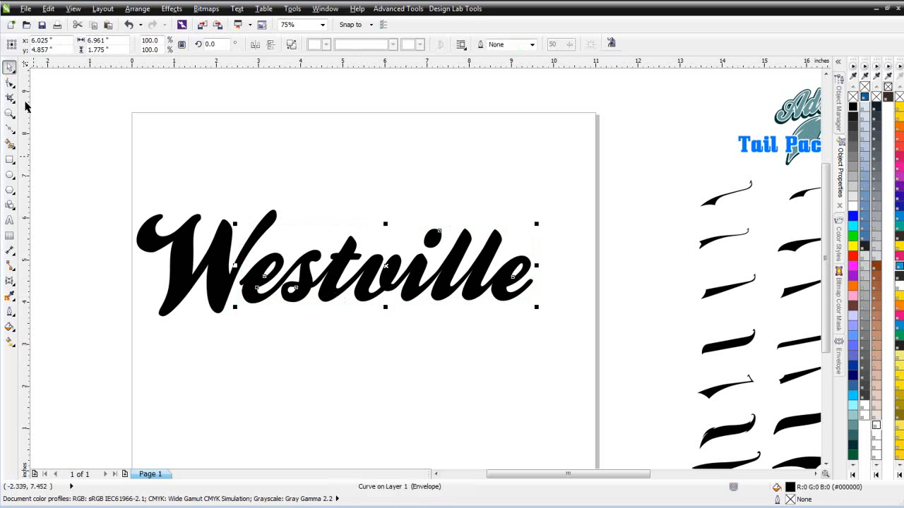
right_click(332, 280)
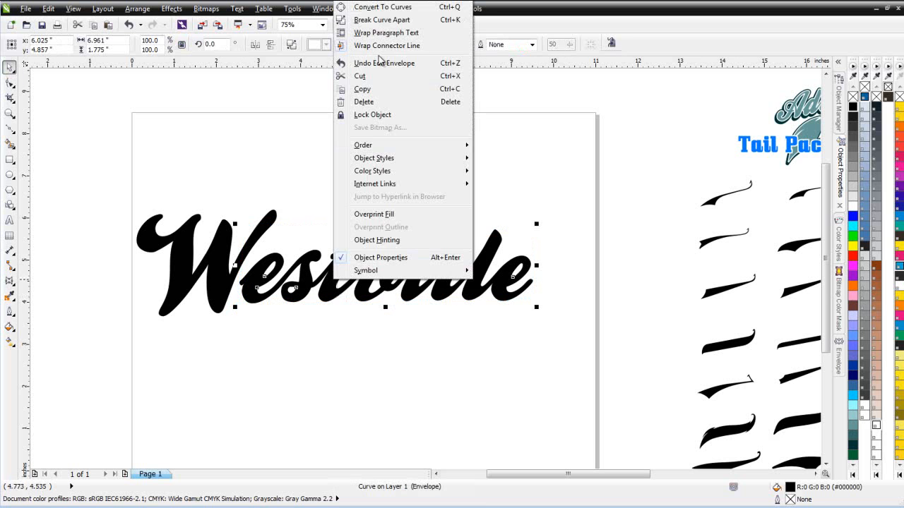
left_click(357, 9)
left_click(514, 376)
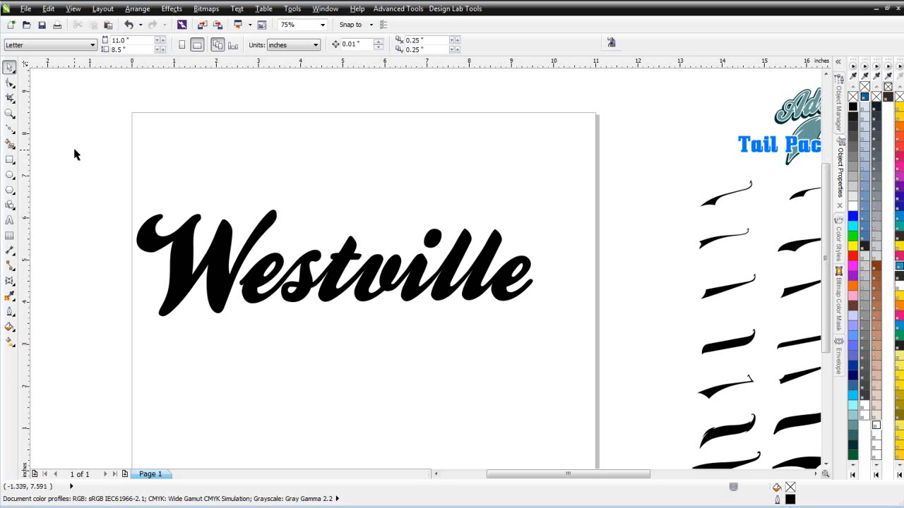
Step: Draw a Bezier path about 8.8 inches wide from the last e's tip, looping around and running under the word to below the W
left_click(9, 129)
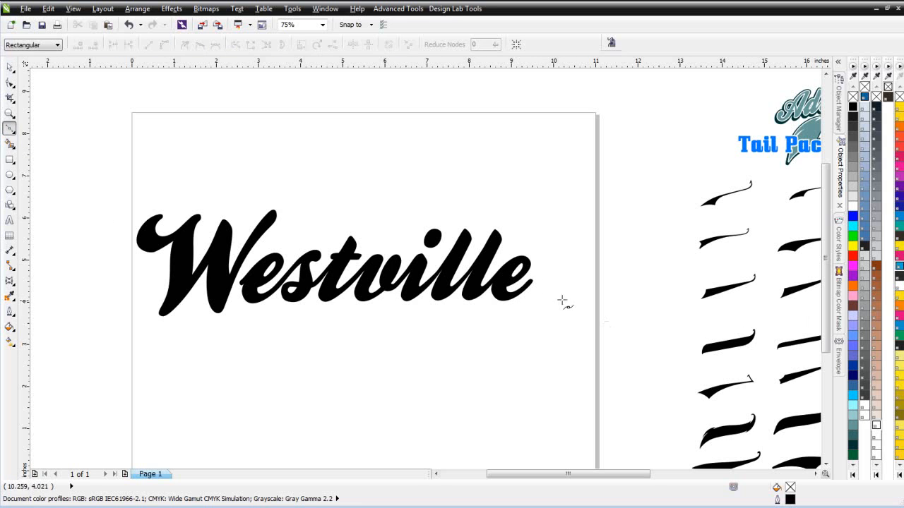
left_click_drag(529, 285, 538, 275)
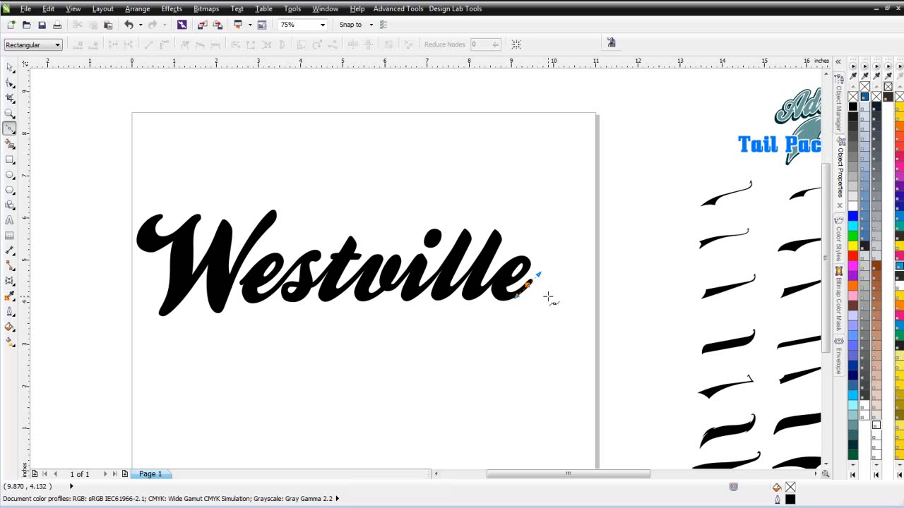
left_click_drag(551, 283, 556, 289)
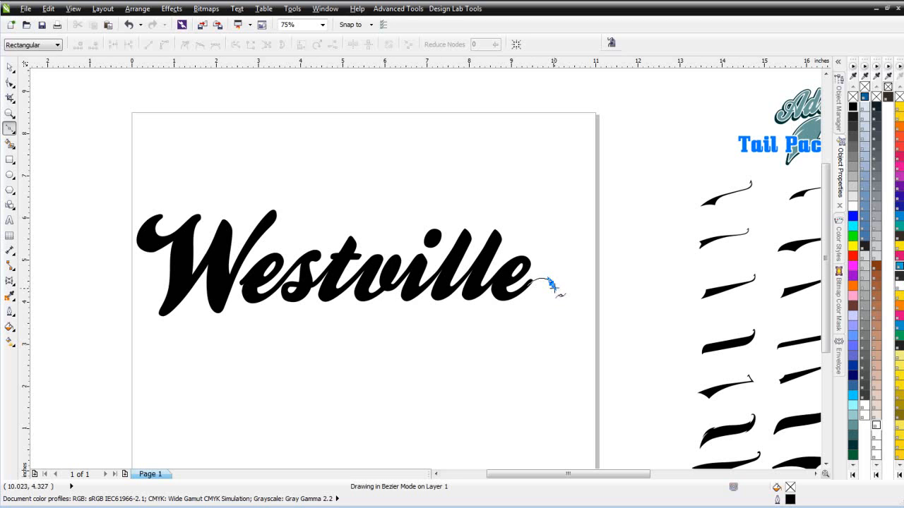
left_click_drag(556, 289, 516, 317)
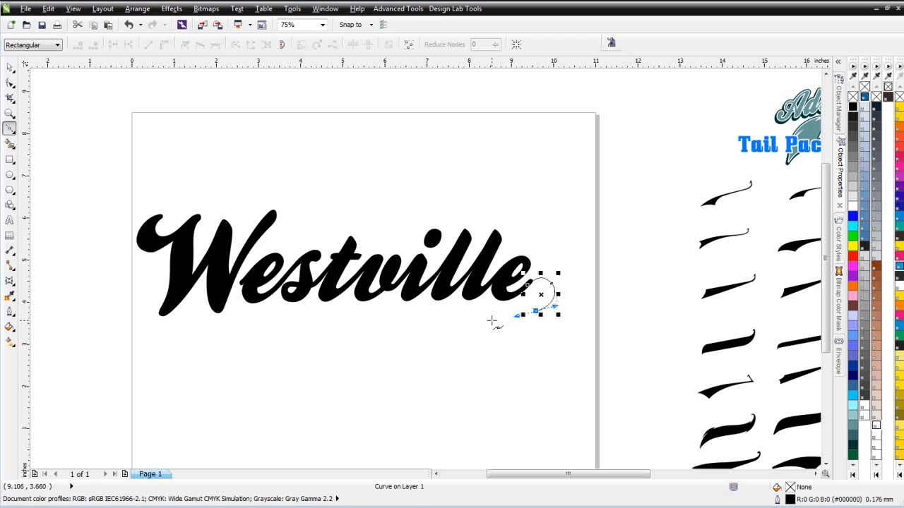
left_click(182, 332)
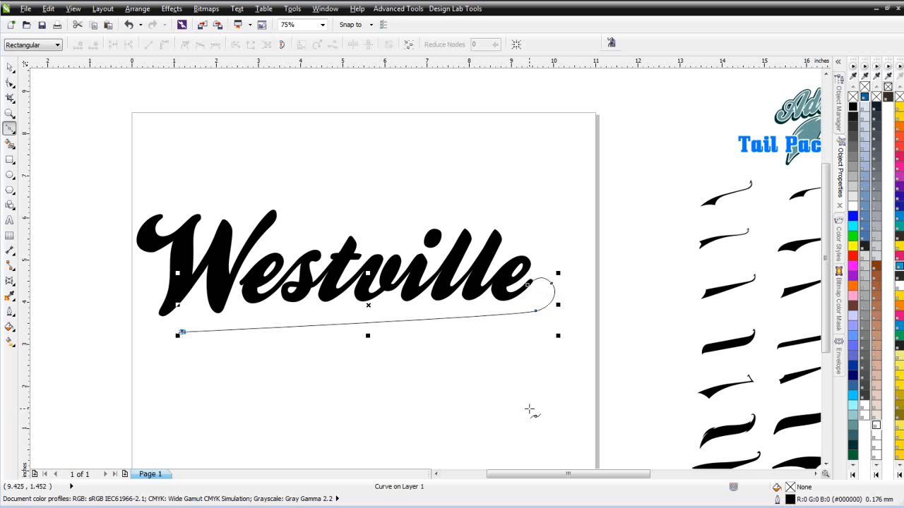
Step: Smooth the tail path's loop by raising its start node within the e's tip and deleting the extra node on the curve
scroll(550, 315, "up", 4)
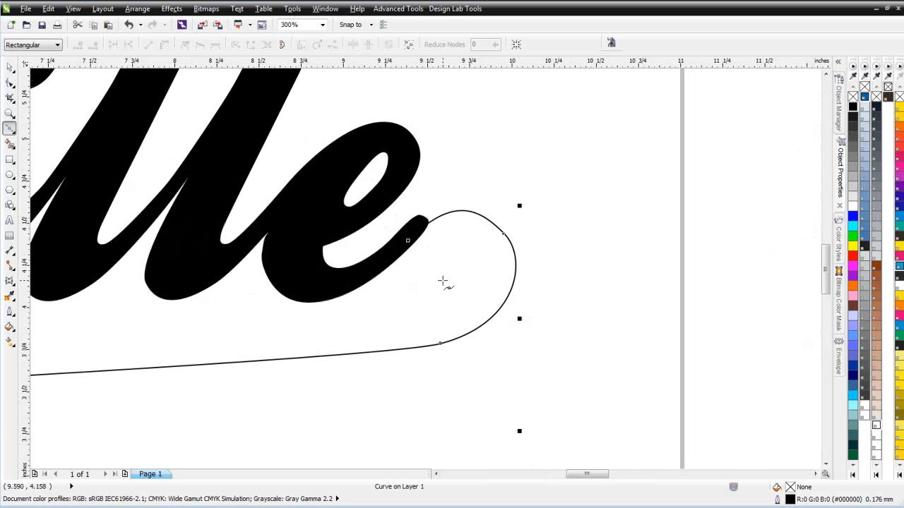
left_click(10, 82)
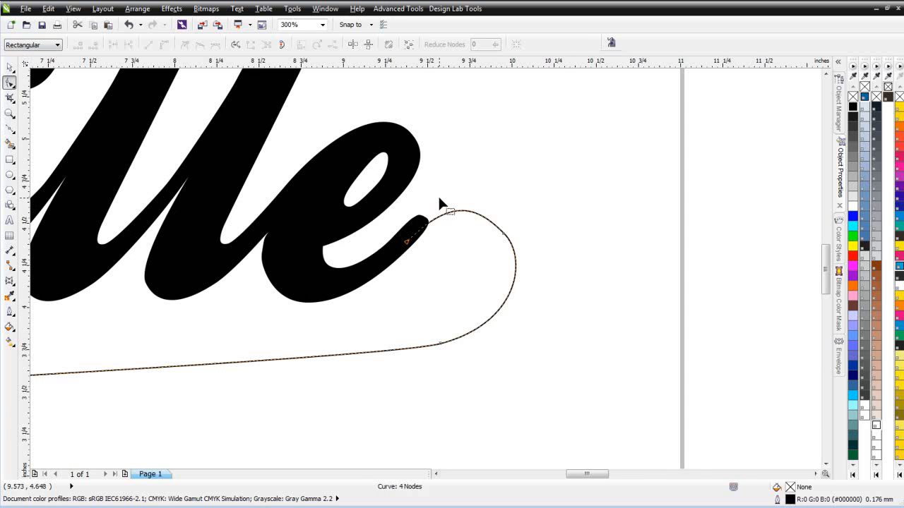
left_click(408, 242)
left_click_drag(408, 244, 408, 234)
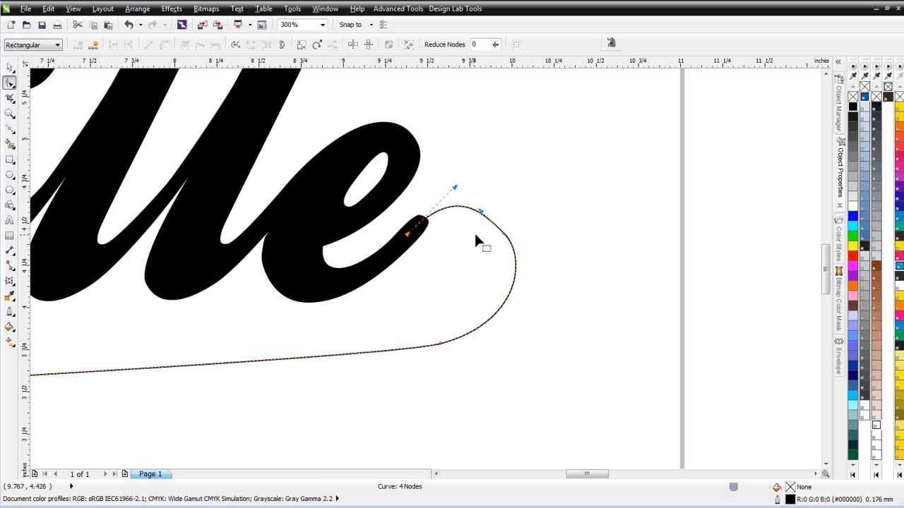
double_click(505, 234)
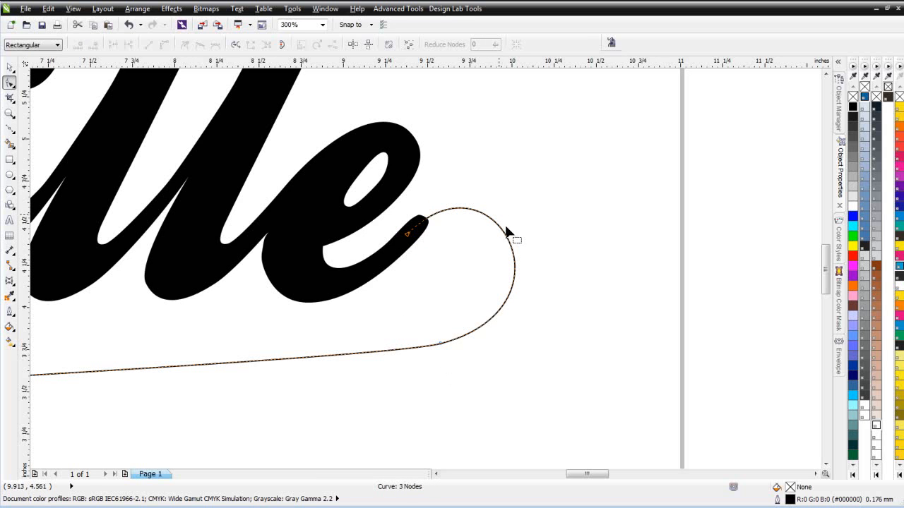
Step: Give the tail path a 3.0 mm outline
scroll(419, 343, "down", 2)
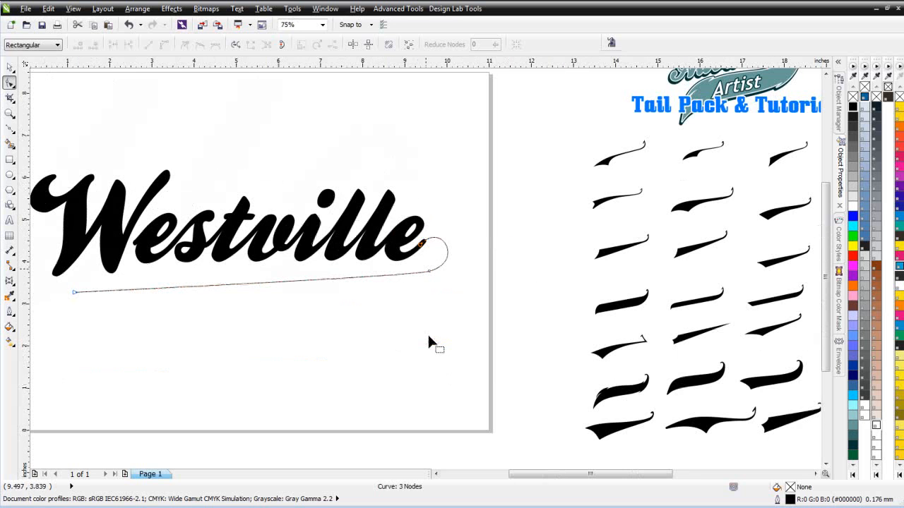
left_click(10, 67)
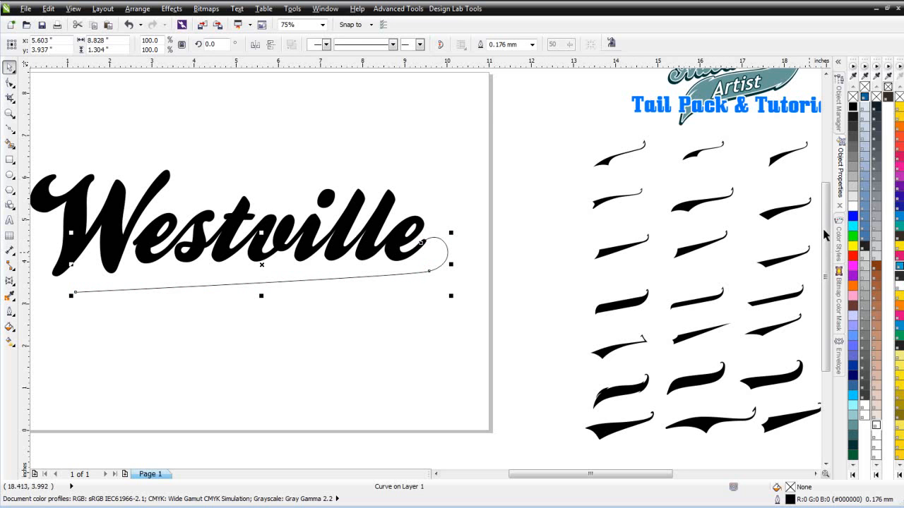
left_click(841, 158)
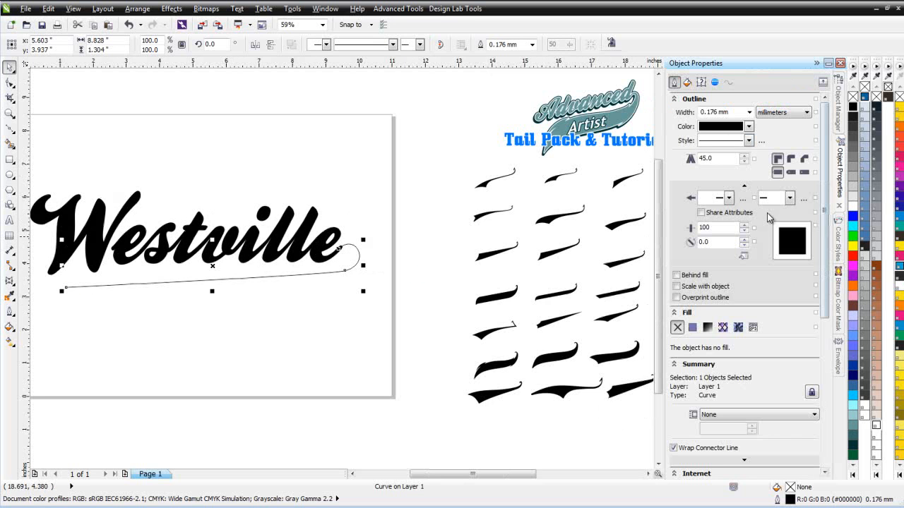
left_click(749, 113)
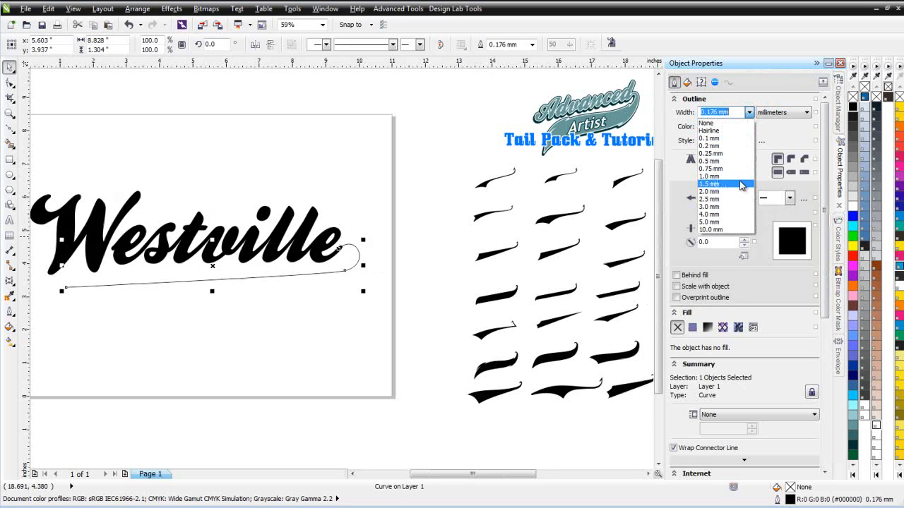
left_click(736, 206)
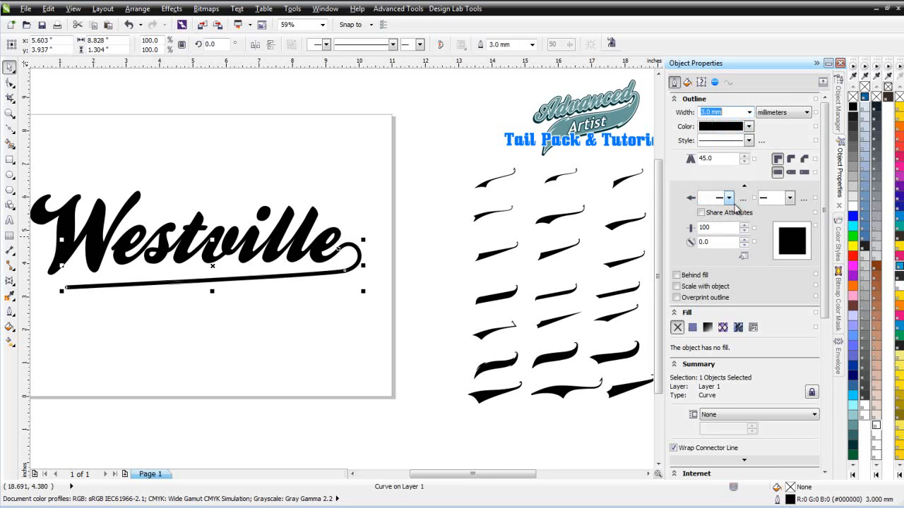
Step: Convert the tail's outline to an object and pull the lower node at its W end down to flare the tail
scroll(339, 244, "up", 4)
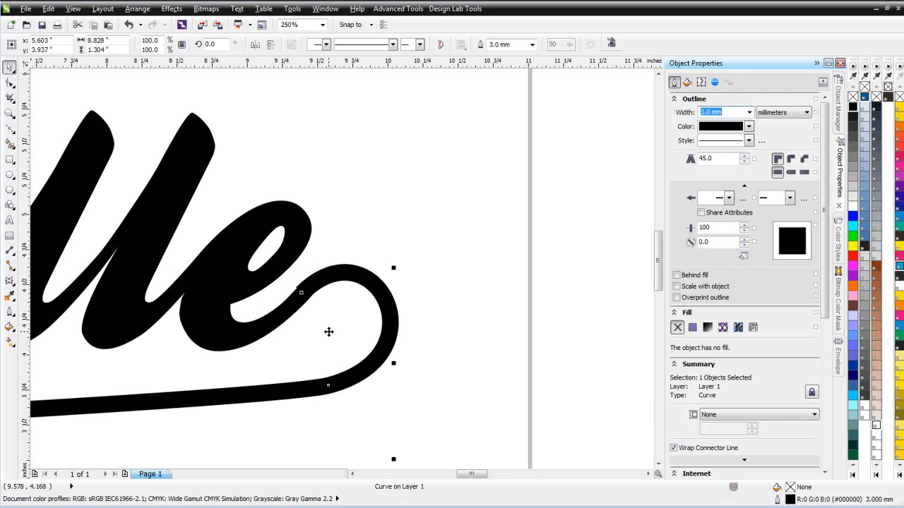
scroll(329, 332, "down", 4)
scroll(157, 281, "up", 2)
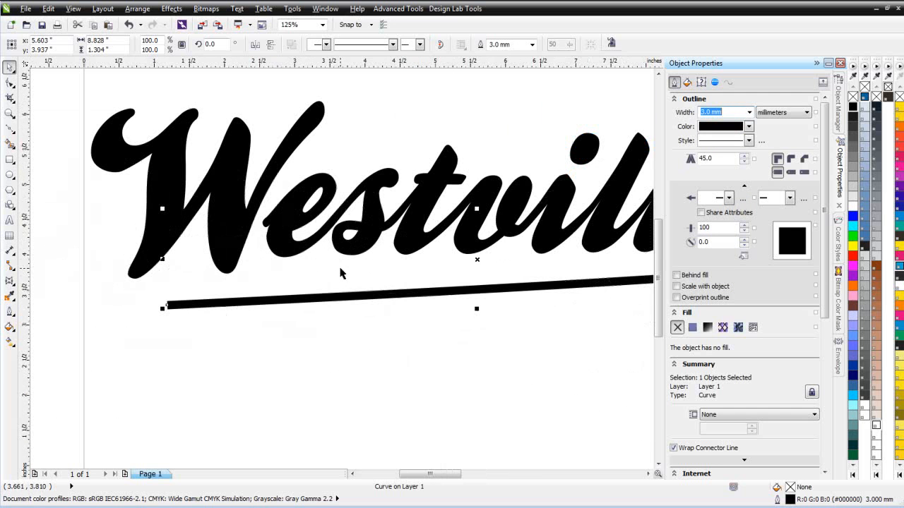
left_click(137, 9)
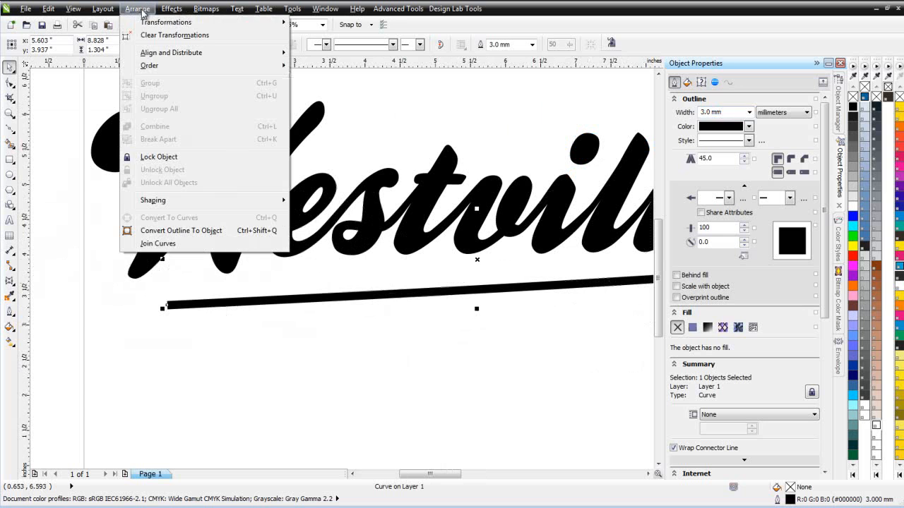
left_click(181, 233)
scroll(342, 274, "down", 2)
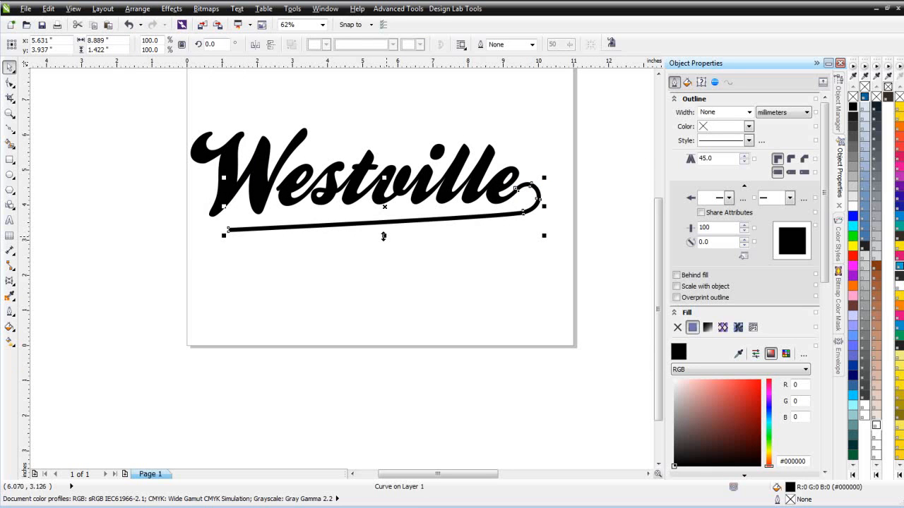
left_click(10, 83)
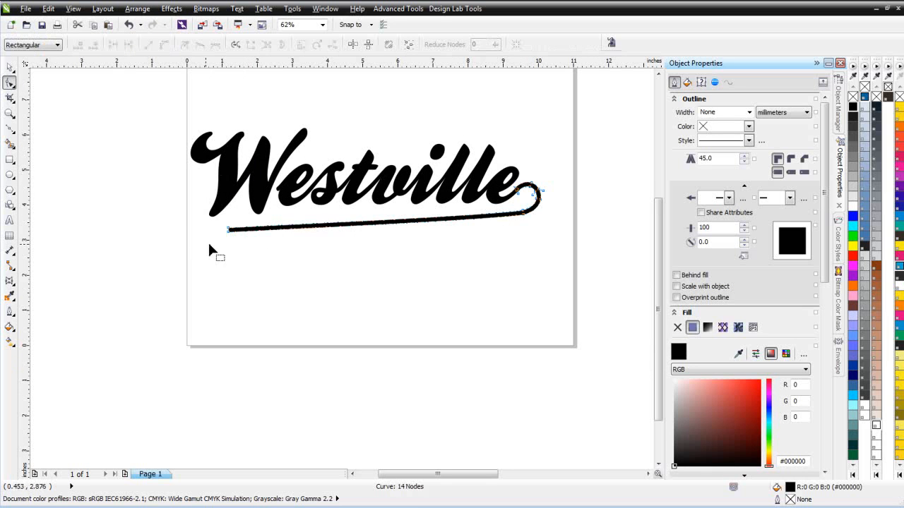
left_click_drag(229, 234, 217, 275)
Step: Replace the nodes on the loop's outer lower edge with one on the tail's underside, pulled down to thicken the curve
scroll(523, 228, "up", 2)
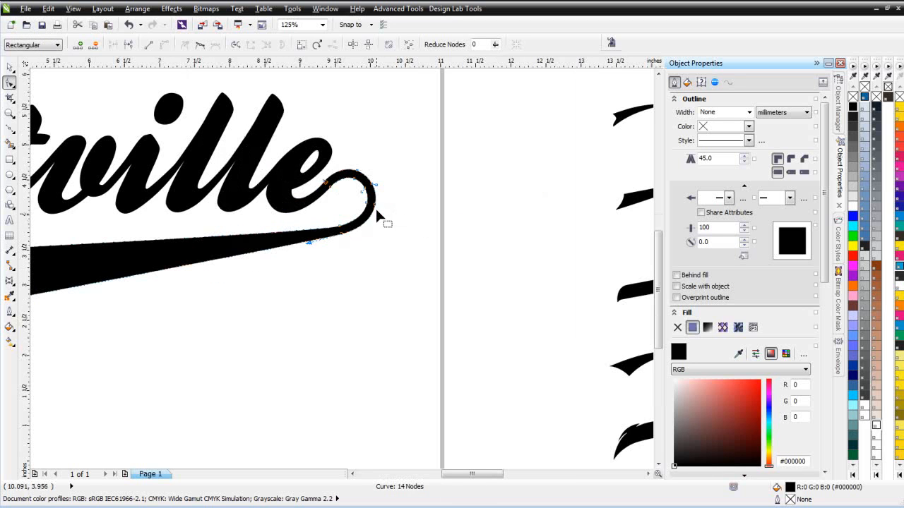
key("Delete")
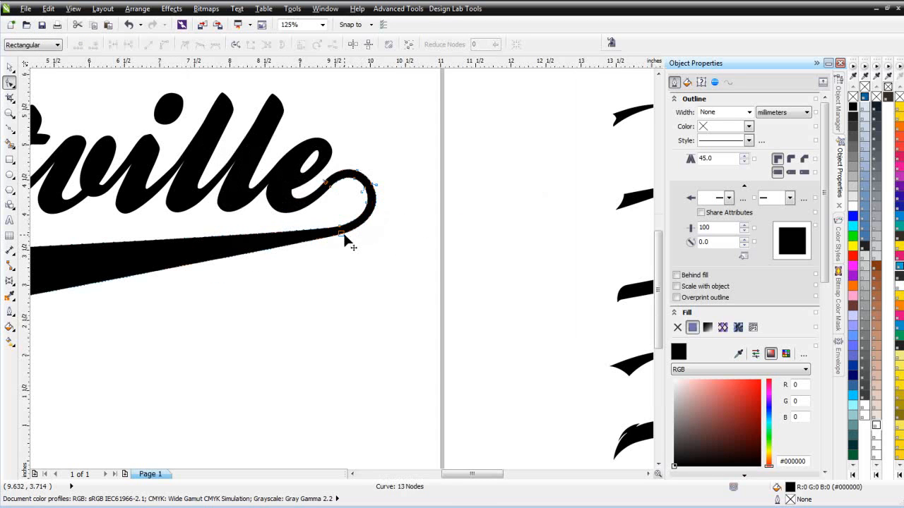
double_click(299, 243)
key("Delete")
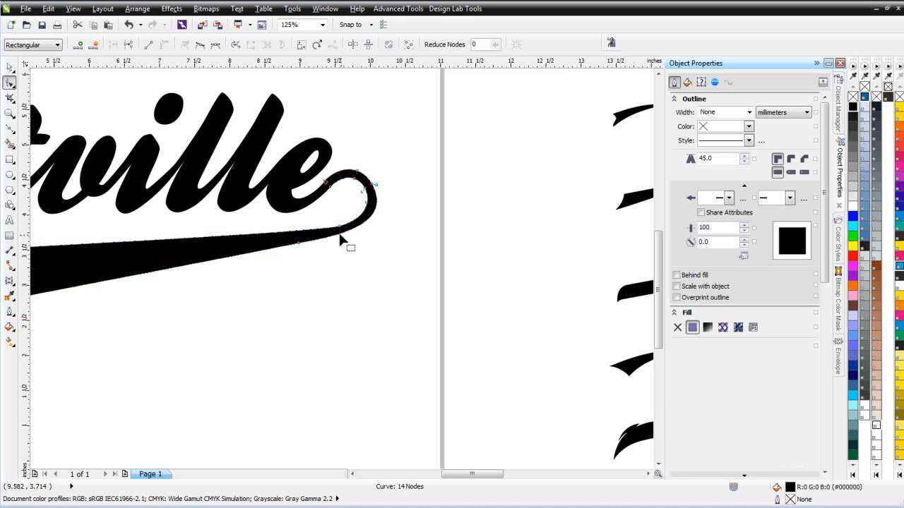
left_click_drag(300, 244, 339, 269)
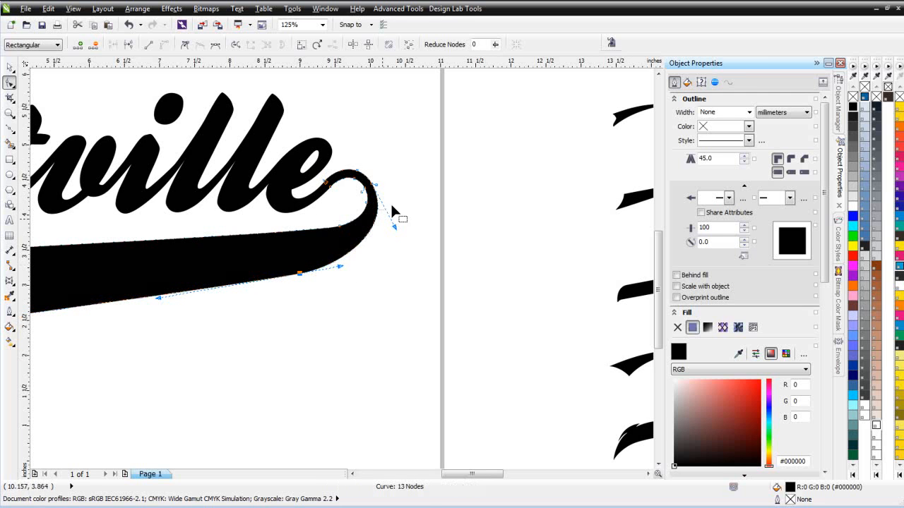
Step: Slant the tail's blunt end by raising its upper corner slightly and moving its lower corner outward beneath the W
scroll(164, 279, "down", 1)
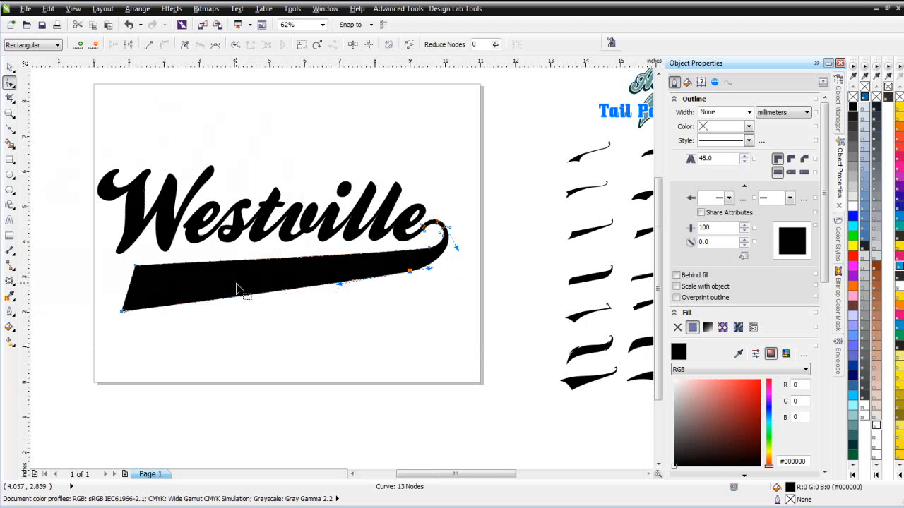
scroll(311, 291, "up", 1)
left_click_drag(140, 234, 140, 217)
left_click_drag(113, 326, 96, 329)
scroll(266, 267, "down", 1)
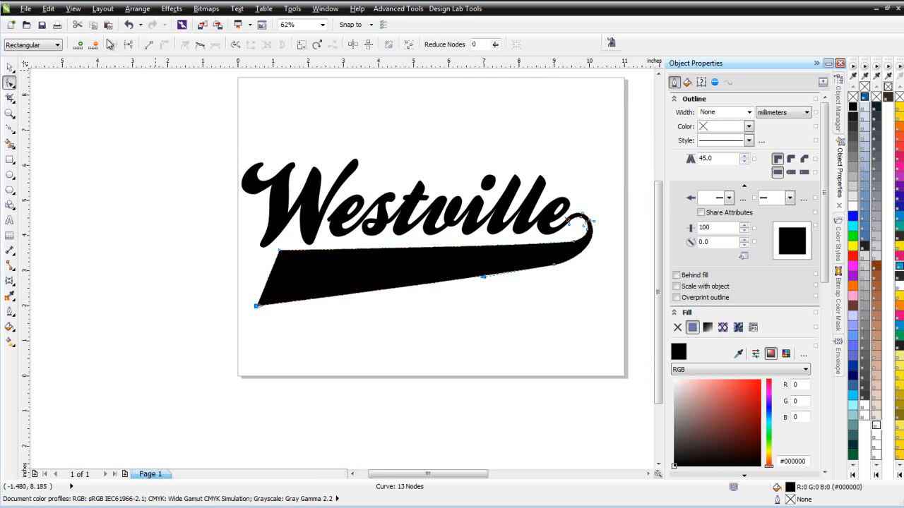
Step: Move the Westville lettering and tail toward the page's upper edge and place a copy of them below
left_click(9, 67)
left_click(536, 320)
scroll(372, 282, "down", 1)
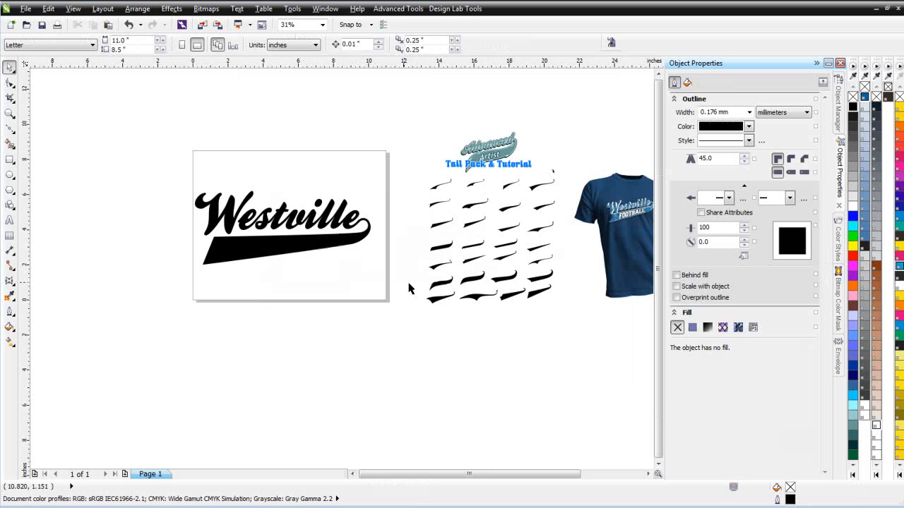
left_click_drag(156, 149, 385, 315)
left_click_drag(295, 244, 283, 315)
left_click(269, 378)
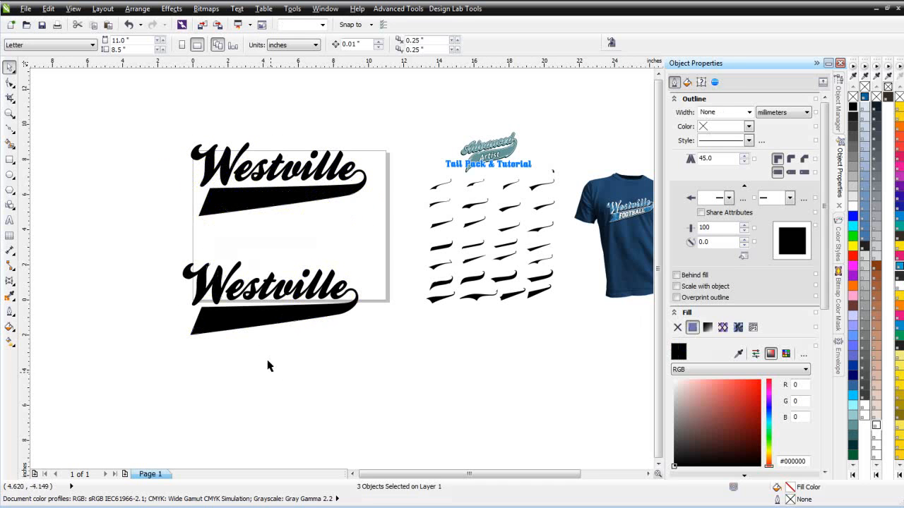
Step: Try slimmer tail shapes on the copy, raising the underside node beside the loop and moving the lower corner inward, then out past the W
scroll(269, 377, "up", 1)
left_click(329, 254)
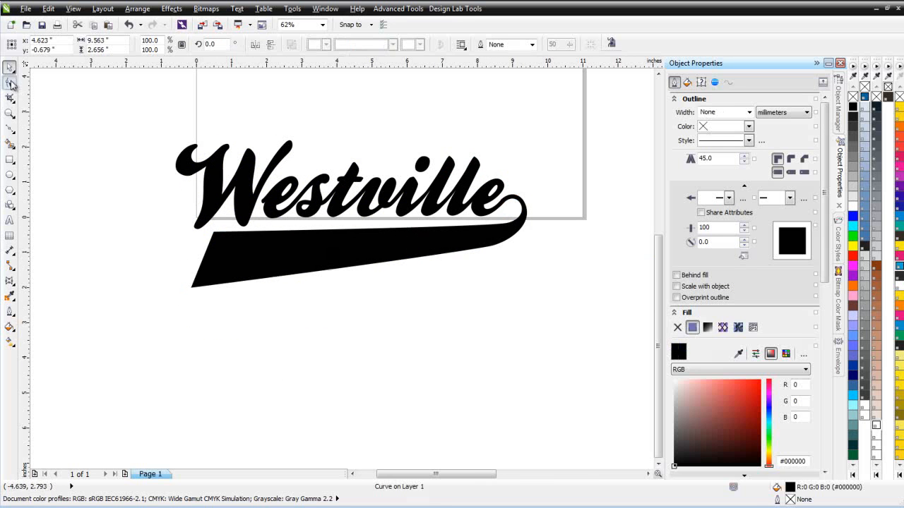
left_click(10, 83)
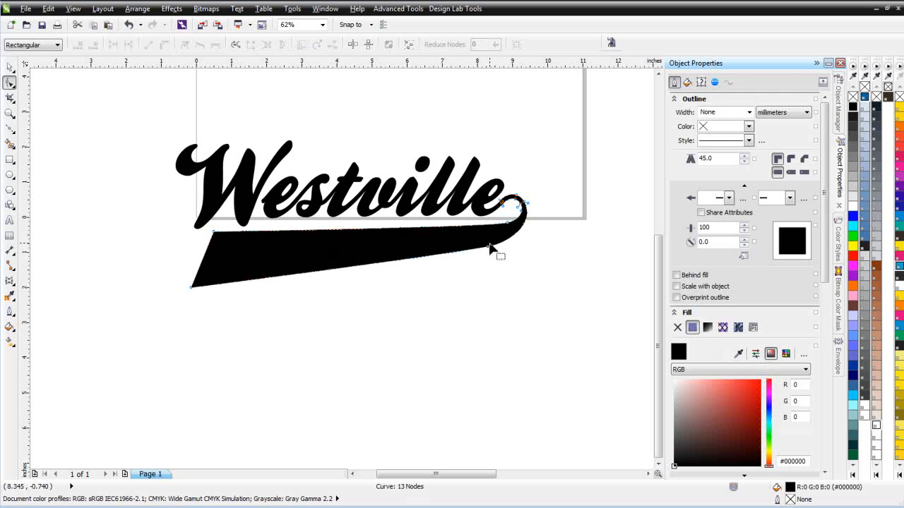
left_click_drag(193, 288, 296, 251)
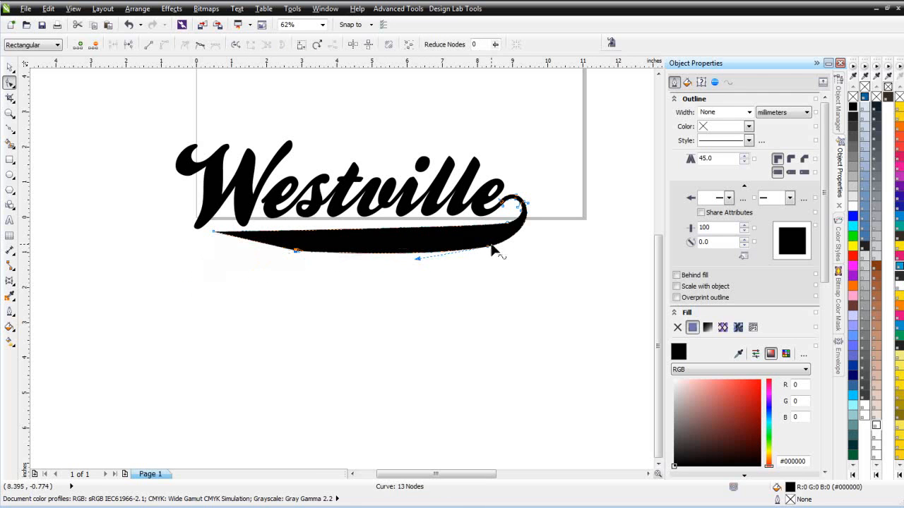
left_click_drag(490, 248, 490, 235)
left_click_drag(418, 245, 419, 236)
left_click(381, 297)
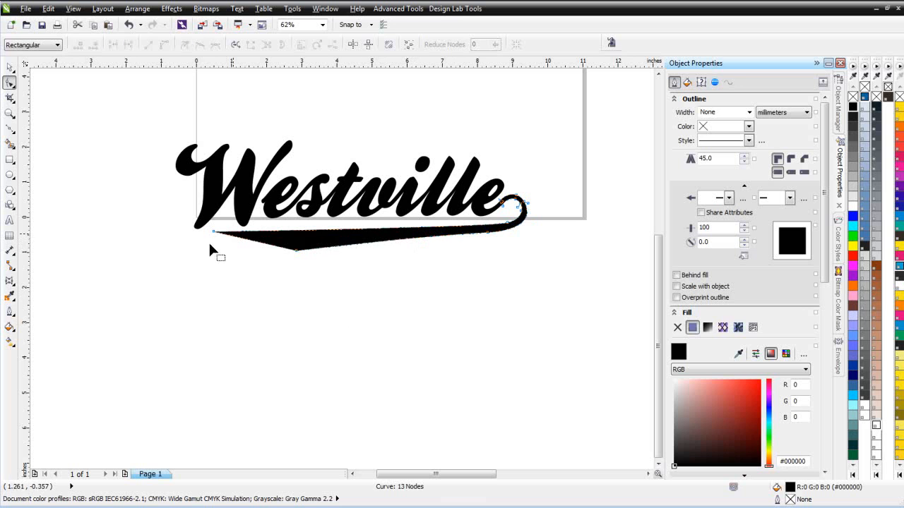
left_click_drag(295, 252, 161, 258)
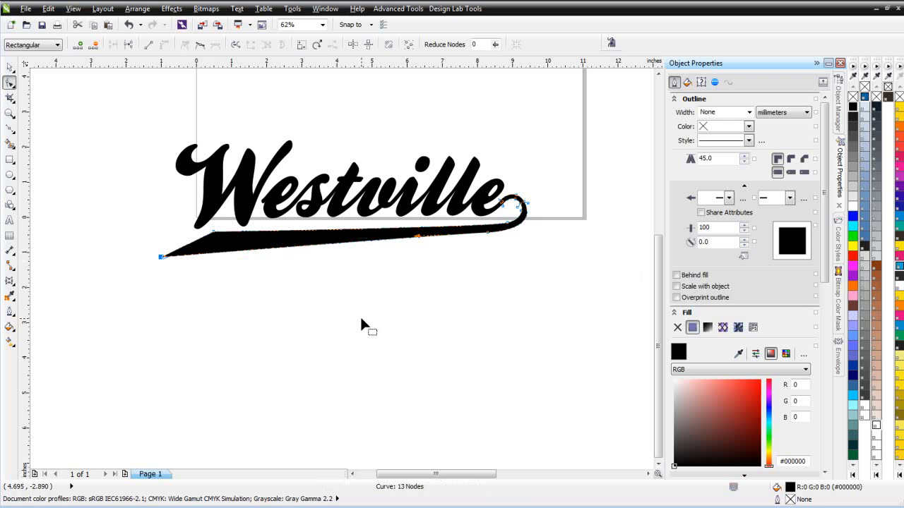
Step: Delete the copied lettering together with its slimmer tail
scroll(373, 293, "down", 1)
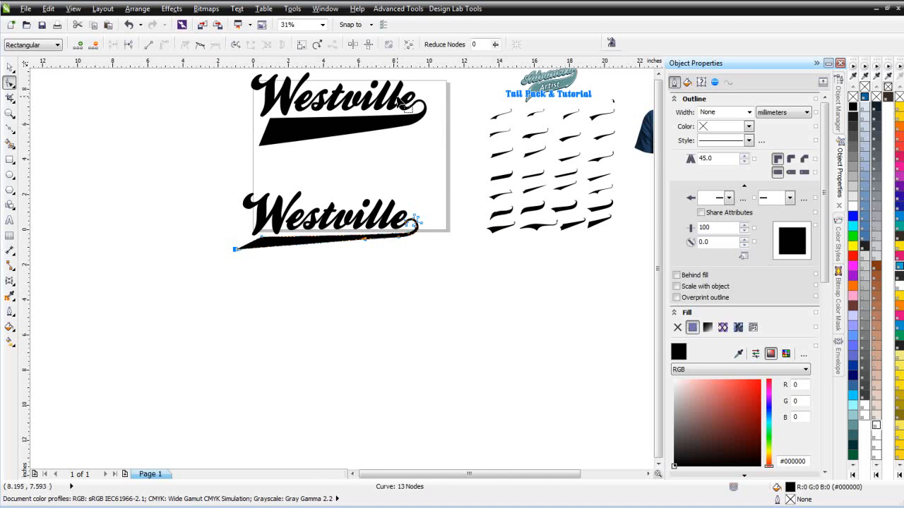
left_click(10, 67)
left_click_drag(230, 210, 455, 313)
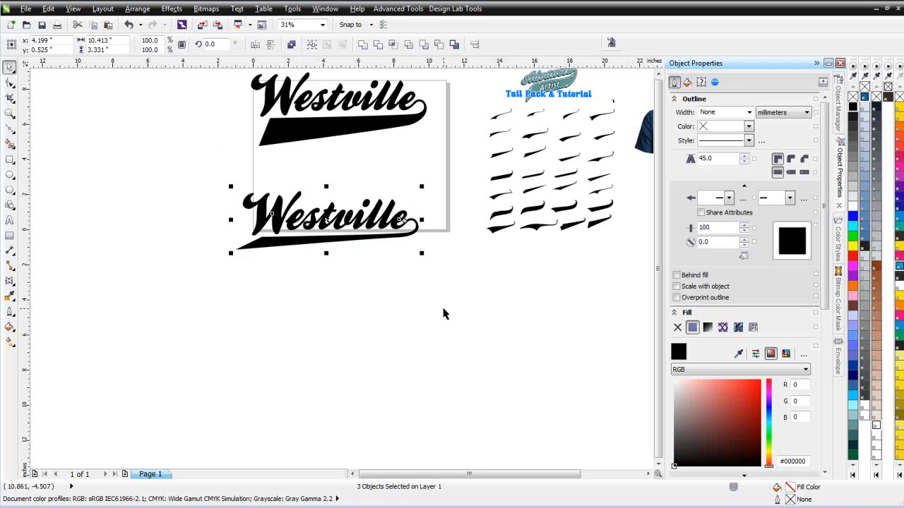
key("Delete")
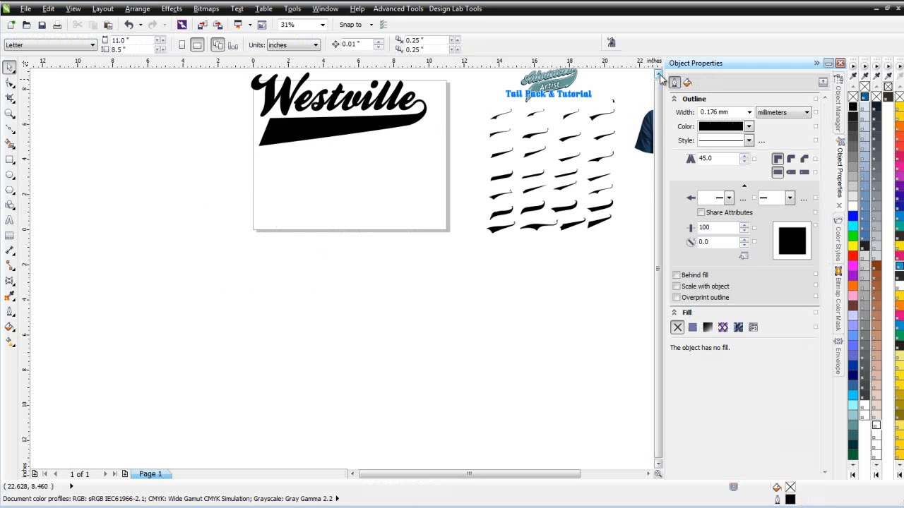
Step: Move the remaining Westville lettering and its tail down to about the middle of the page
scroll(651, 85, "up", 2)
left_click_drag(212, 128, 456, 262)
left_click_drag(332, 205, 340, 254)
Step: Add a node midway along the tail's slanted end edge and pull it inward to form a shallow notch
scroll(340, 255, "up", 5)
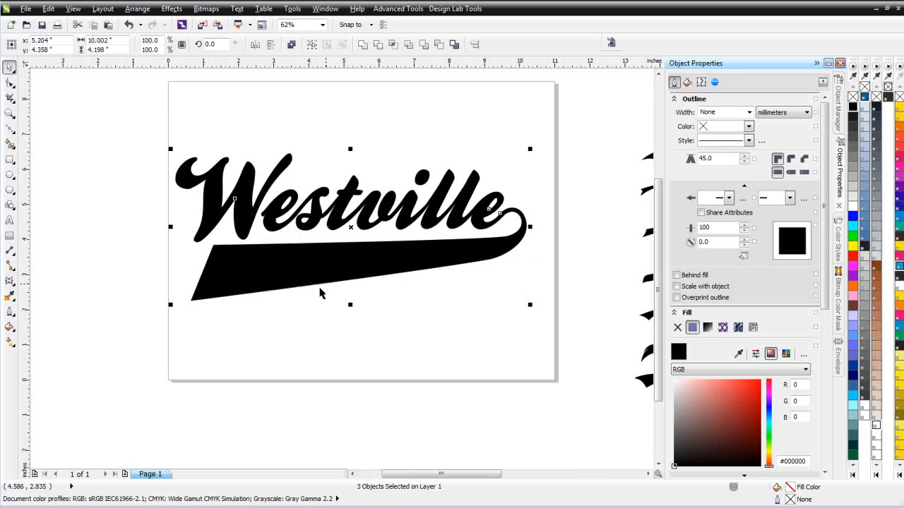
scroll(357, 268, "down", 3)
scroll(362, 243, "up", 3)
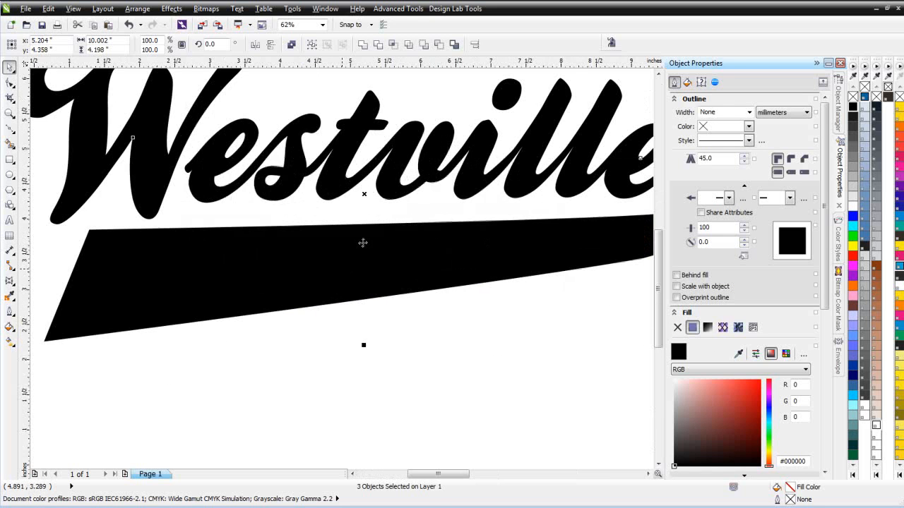
scroll(344, 269, "down", 3)
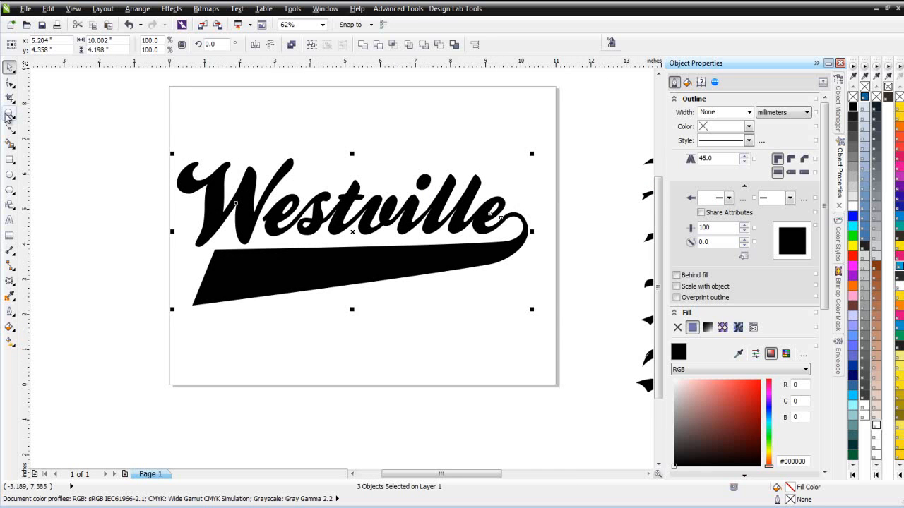
left_click(10, 113)
left_click_drag(142, 132, 504, 331)
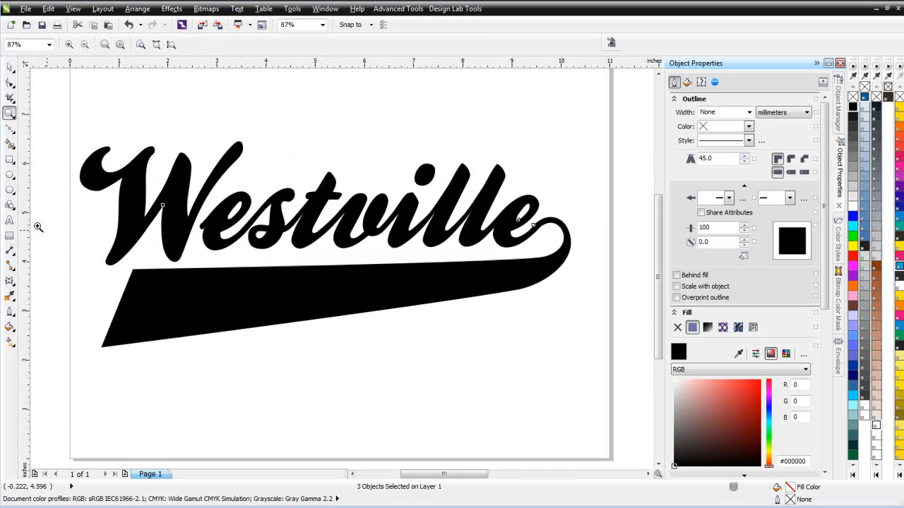
left_click(9, 84)
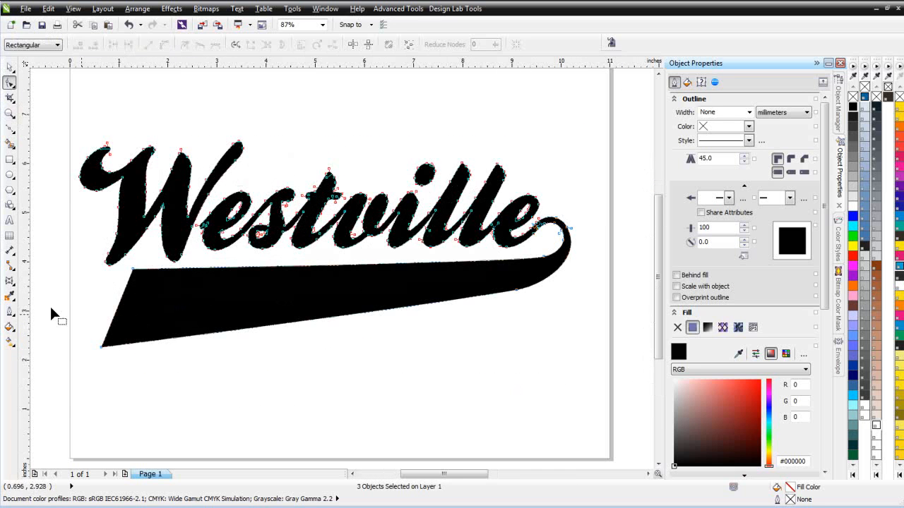
left_click(117, 309)
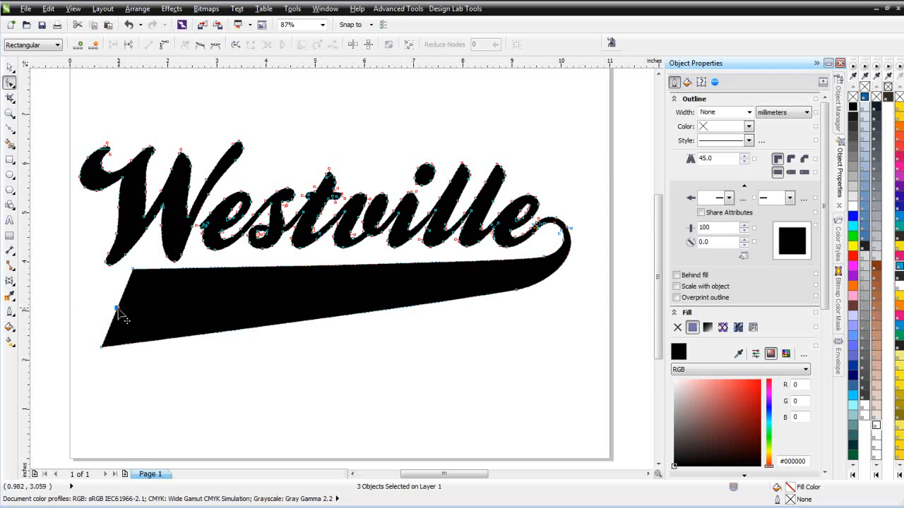
left_click_drag(119, 310, 137, 307)
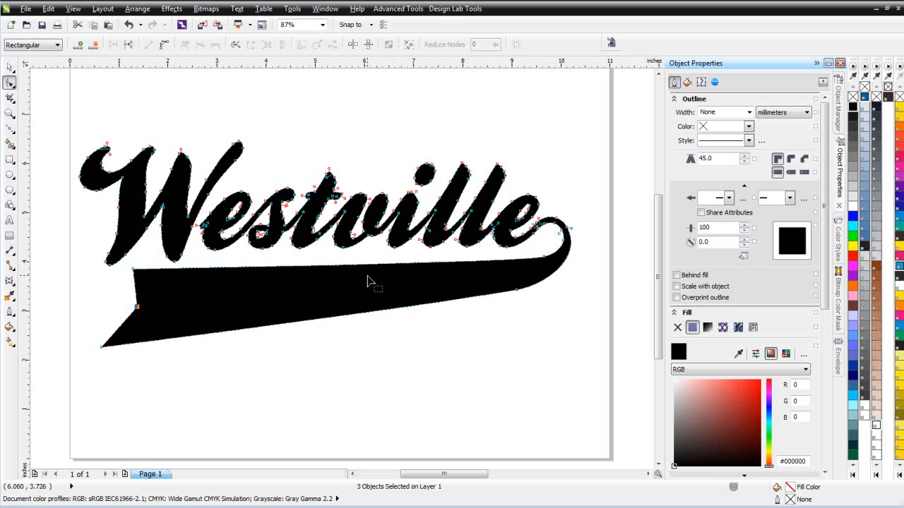
Step: Try bending the tail's lower edge upward with the Smear tool, and undo the smear
left_click(13, 87)
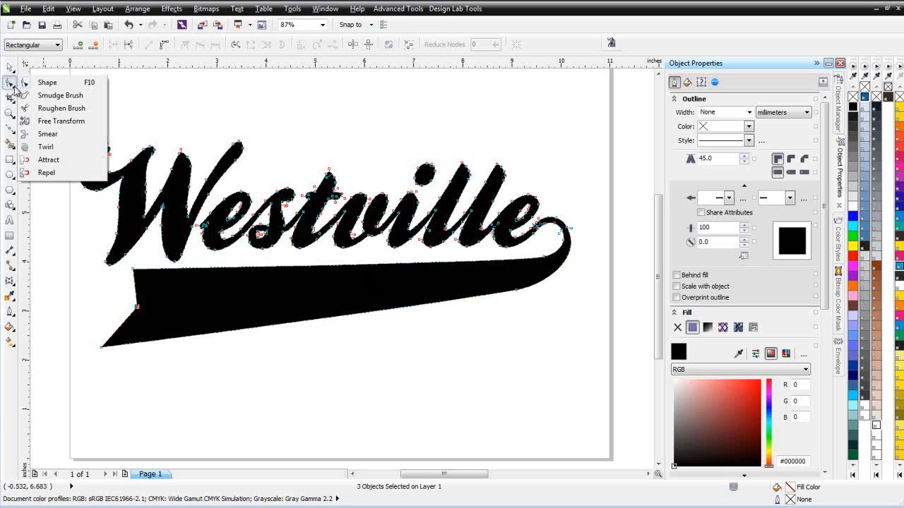
left_click(71, 134)
left_click_drag(397, 411, 461, 368)
left_click_drag(414, 402, 515, 320)
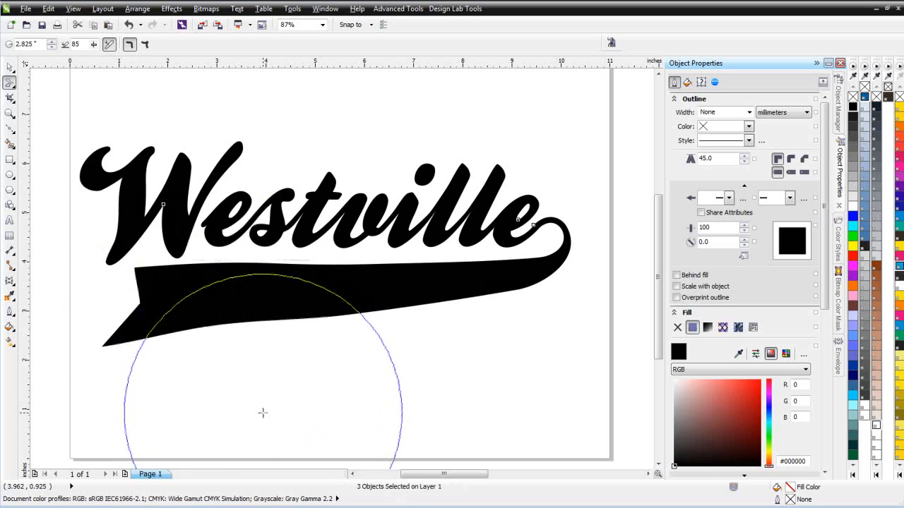
key("ctrl+z")
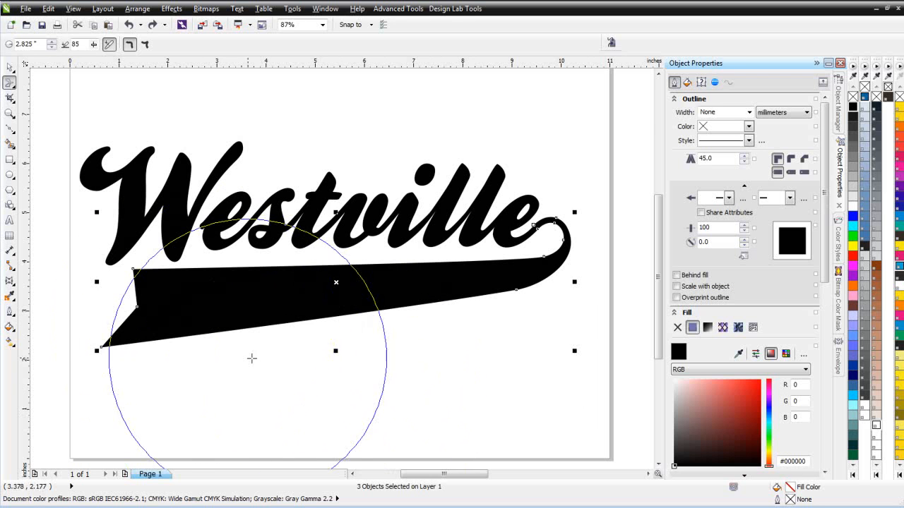
Step: Try smearing the tail into a wavy shape by pushing its lower and upper edges and its notched end
left_click_drag(229, 359, 256, 338)
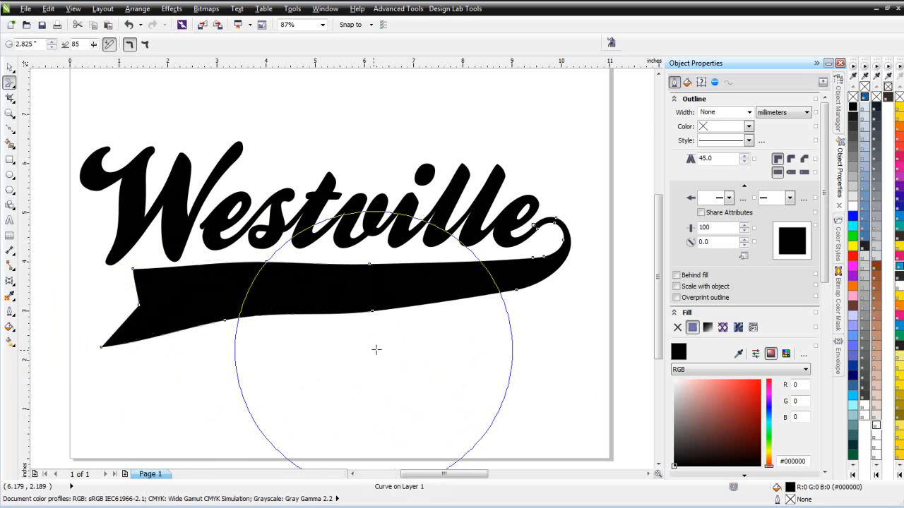
left_click_drag(463, 291, 464, 298)
left_click_drag(294, 283, 292, 274)
left_click_drag(165, 364, 160, 357)
left_click_drag(139, 255, 122, 255)
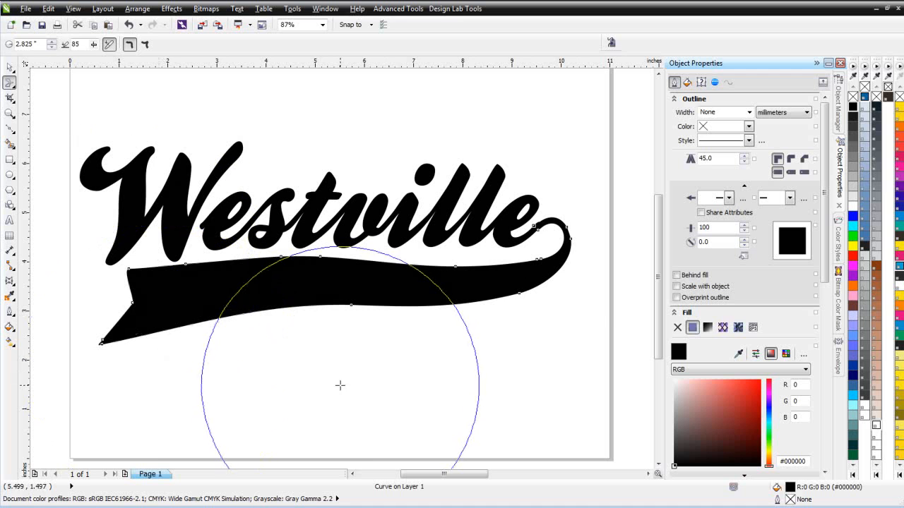
Step: Undo all the smears made on the tail
key("ctrl+z")
key("ctrl+z")
key("ctrl+z")
key("ctrl+z")
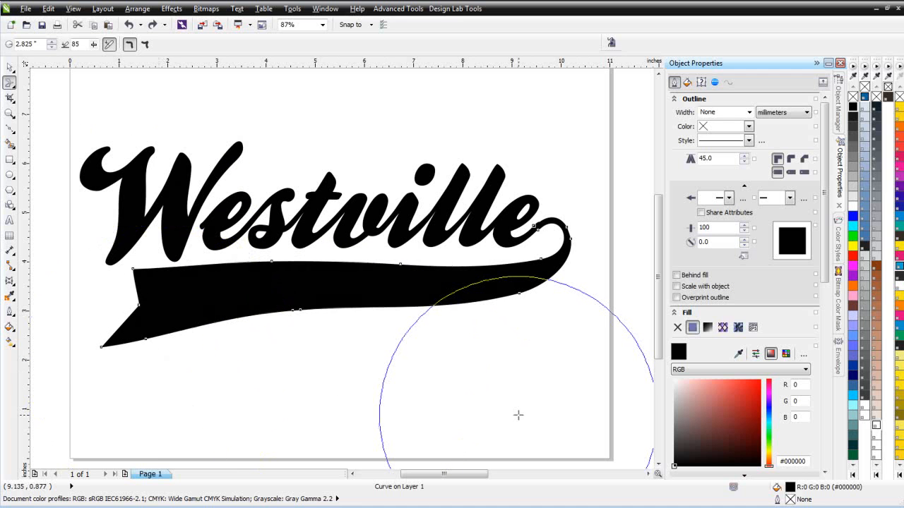
key("ctrl+z")
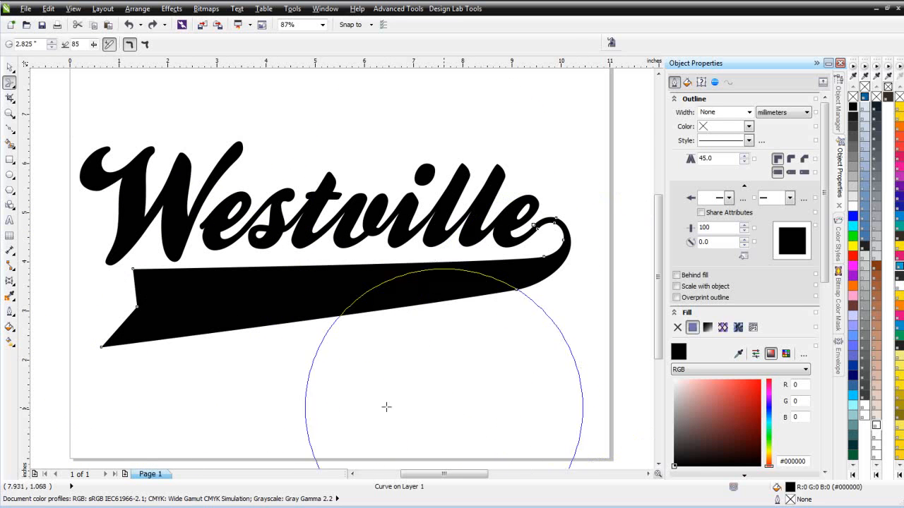
Step: Reshape the tail beside the loop, raising its upper-edge node toward the last e and lowering the underside node slightly
left_click(9, 67)
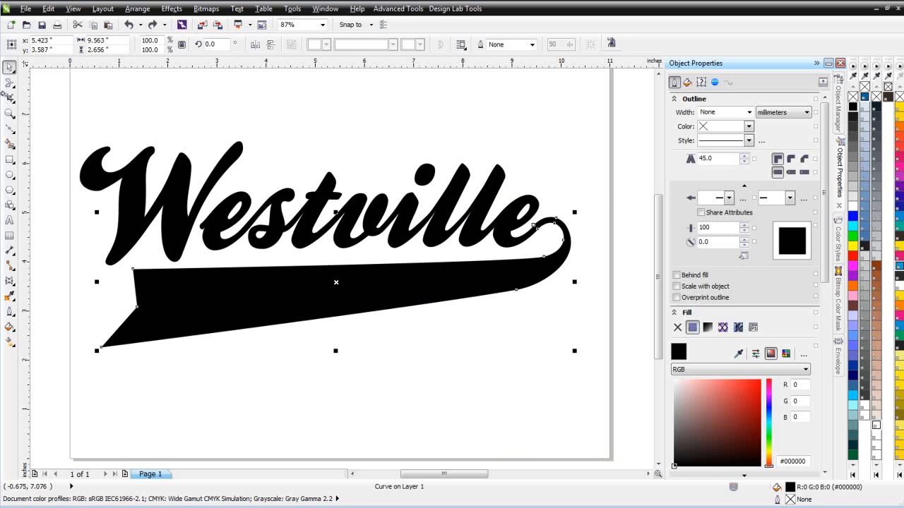
left_click(11, 83)
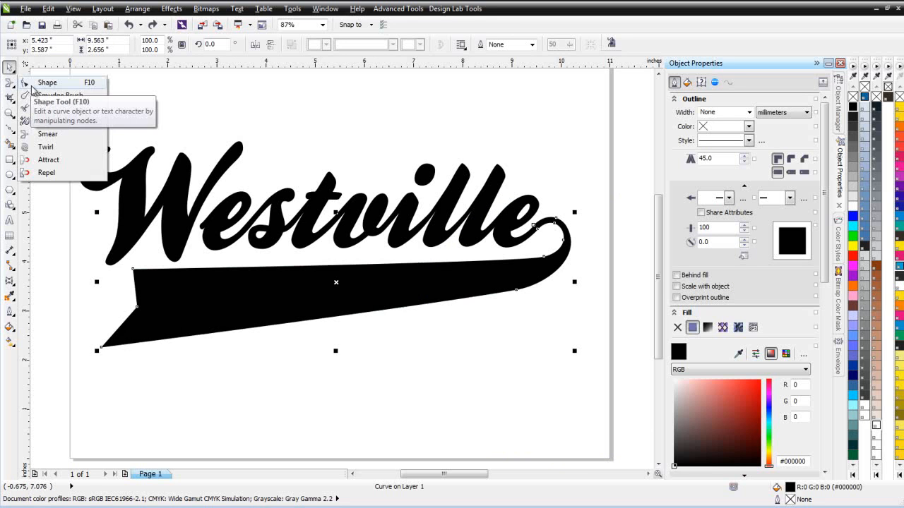
left_click(31, 84)
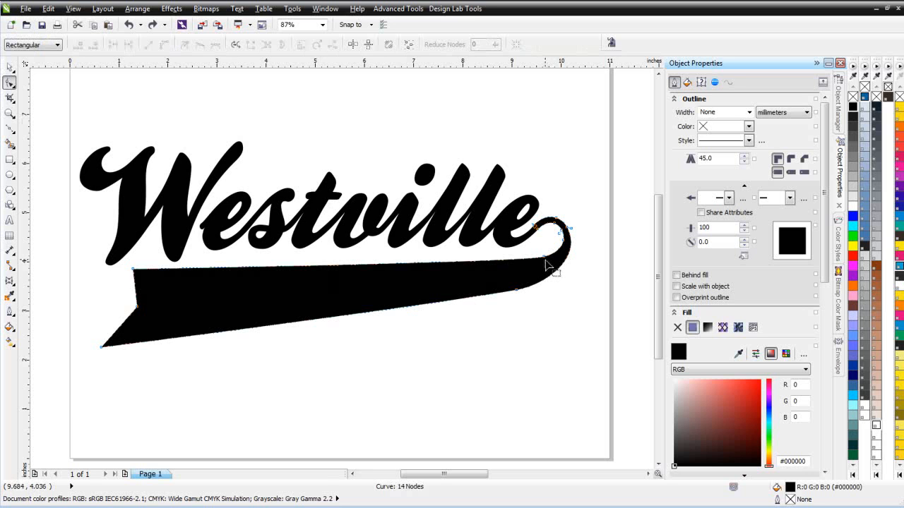
left_click_drag(545, 263, 544, 263)
left_click_drag(542, 258, 513, 254)
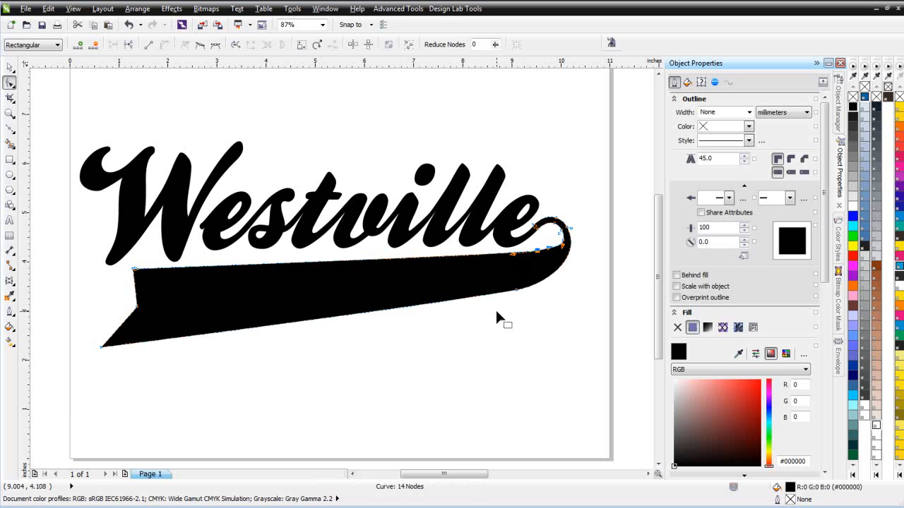
left_click(570, 291)
left_click_drag(518, 290, 520, 295)
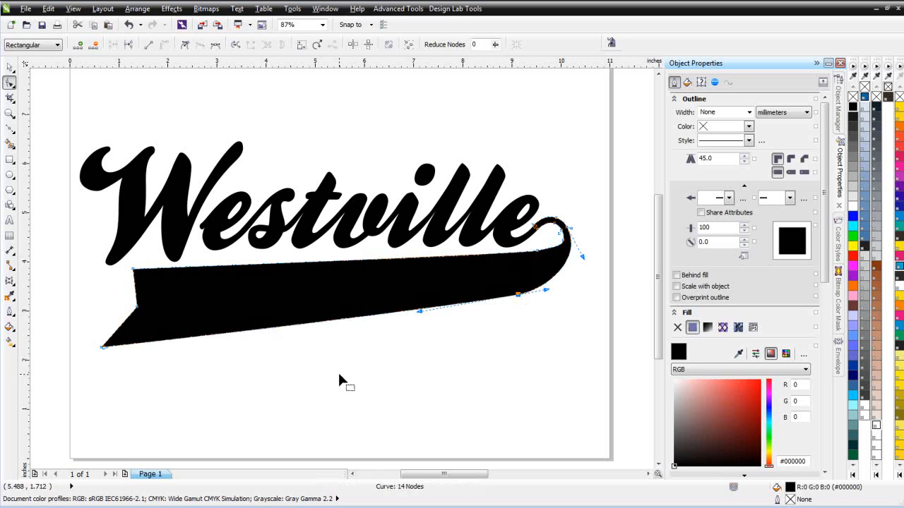
Step: Convert the tail's bottom edge to a straight line and pull its lower corner slightly farther down and outward
right_click(124, 346)
left_click(147, 380)
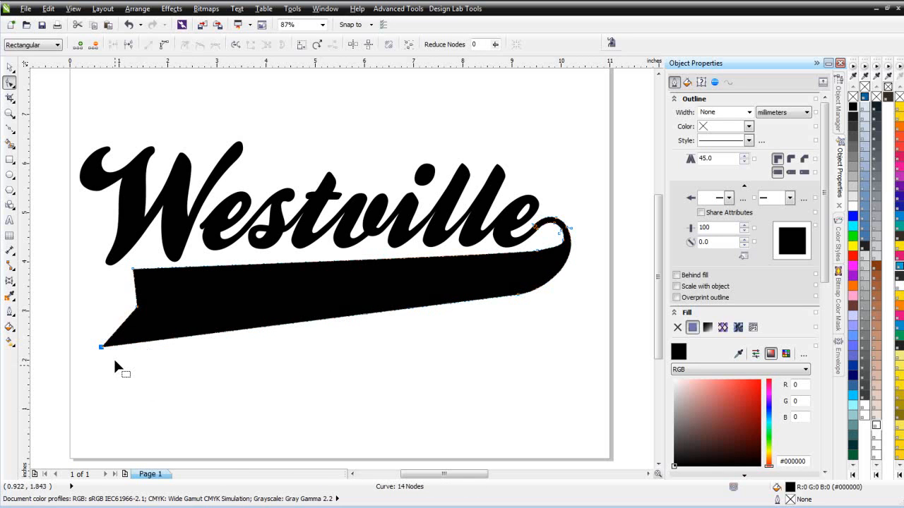
left_click_drag(101, 347, 98, 357)
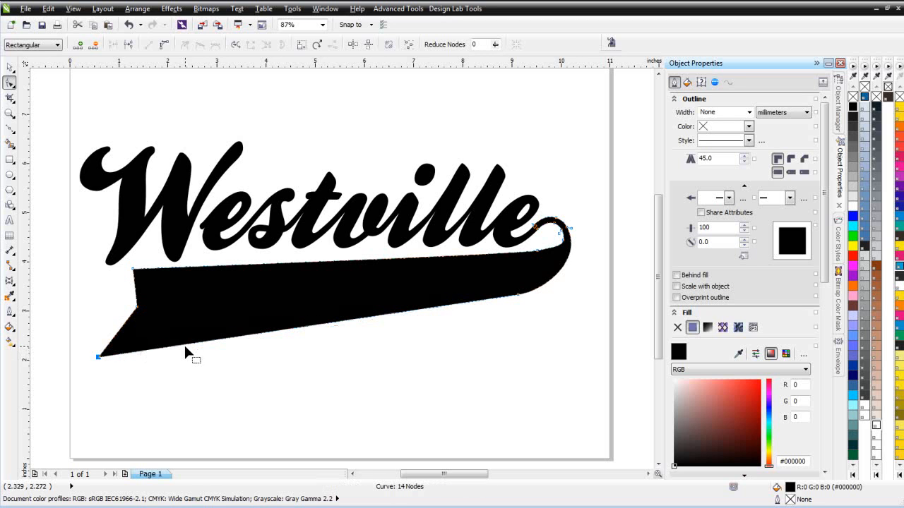
Step: Remove the notch node from the tail's end and move the upper corner inward to make a plain slanted end
left_click(138, 309)
left_click_drag(138, 308, 122, 308)
double_click(121, 309)
left_click_drag(132, 269, 157, 269)
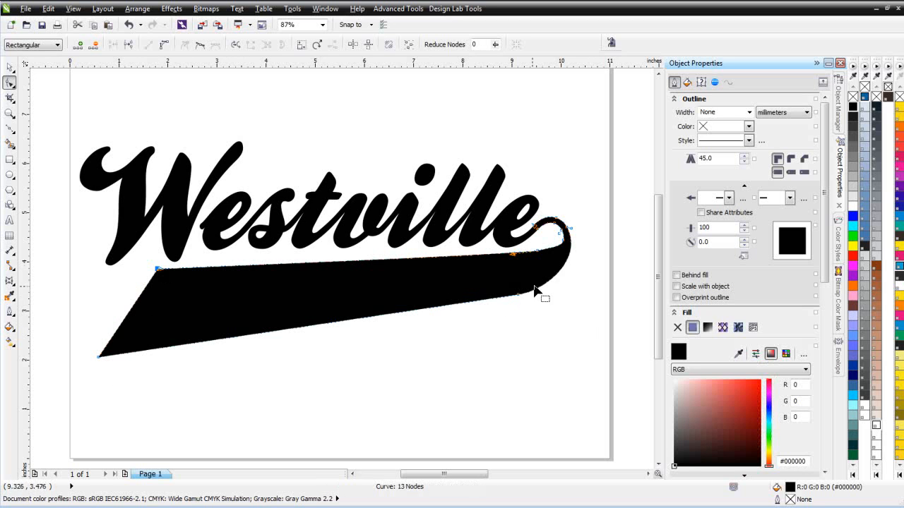
Step: Replace the underside node beside the loop with one slightly farther along the tail, and refine the loop's inner curve
double_click(504, 300)
key("Delete")
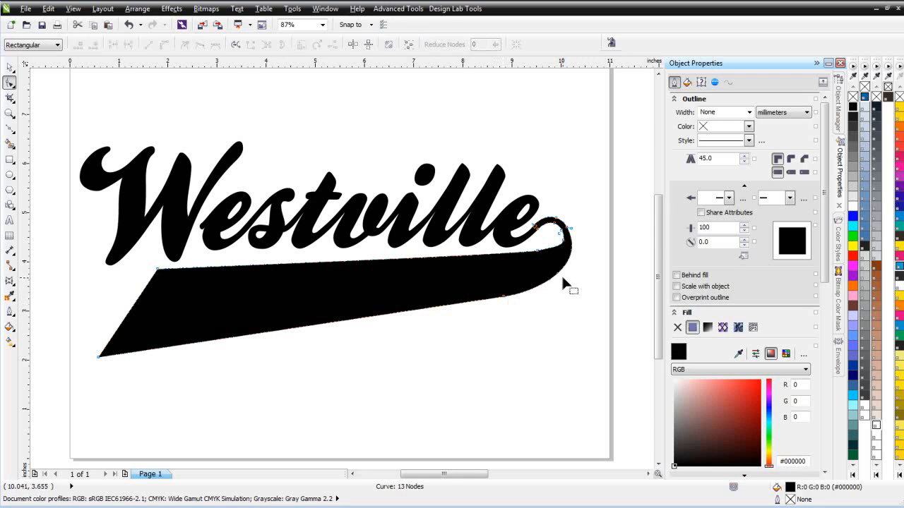
scroll(565, 281, "up", 2)
left_click(298, 225)
left_click_drag(317, 227, 319, 234)
scroll(318, 279, "down", 2)
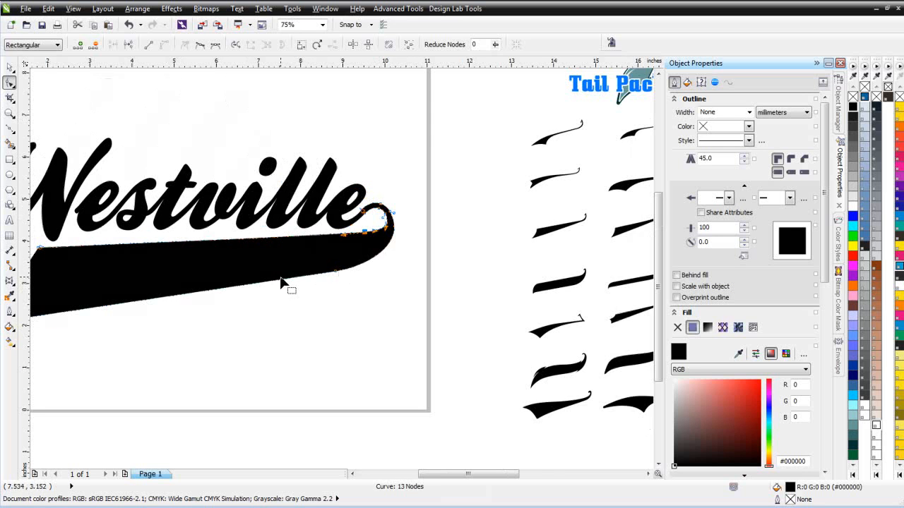
scroll(345, 275, "down", 2)
scroll(318, 286, "up", 2)
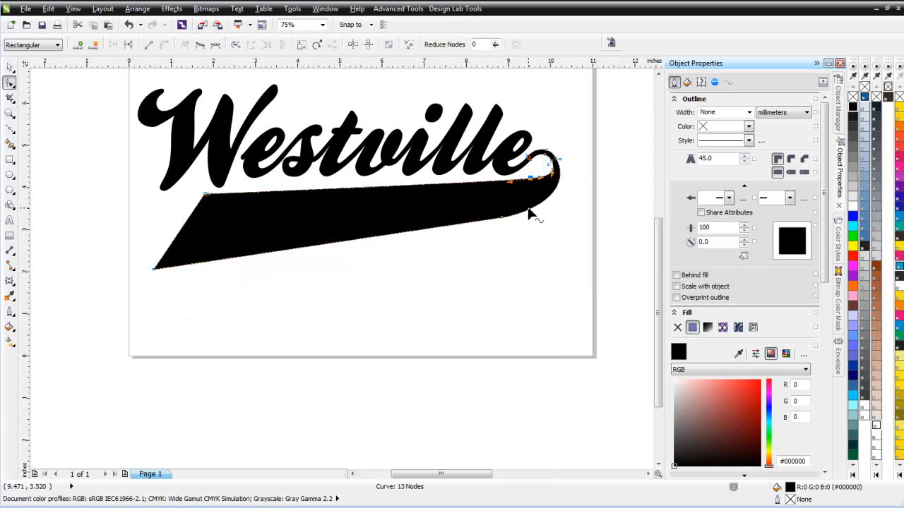
Step: Round the tail's upper corner by adding a node on either side, deleting the corner node and curving the segment between them
double_click(234, 194)
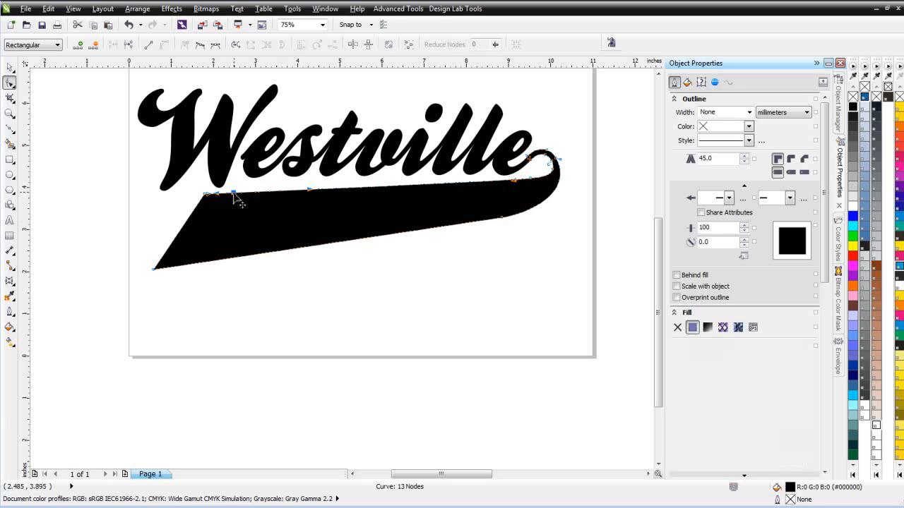
double_click(182, 225)
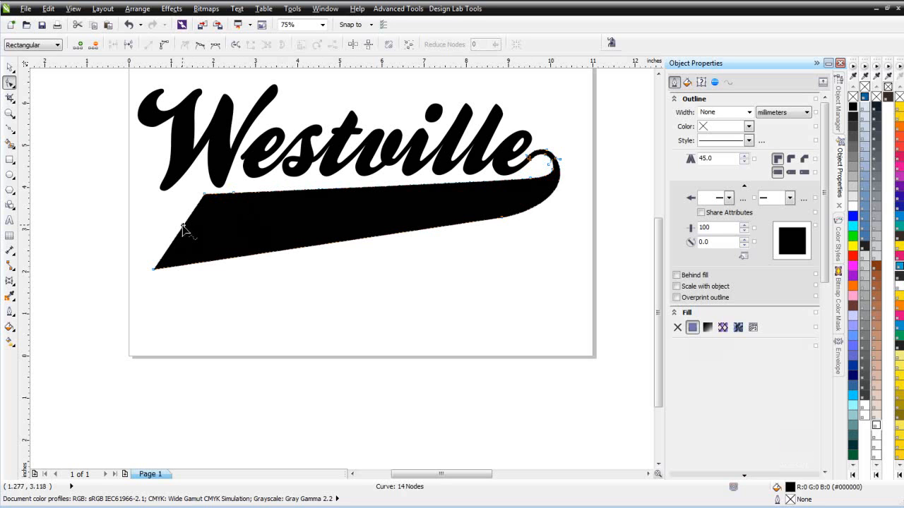
double_click(205, 194)
left_click(183, 225)
left_click_drag(205, 191, 198, 217)
Step: Convert the lower part of the slanted end to a curve, bend it inward and delete the midway node for a smooth S-shaped end
left_click(153, 270)
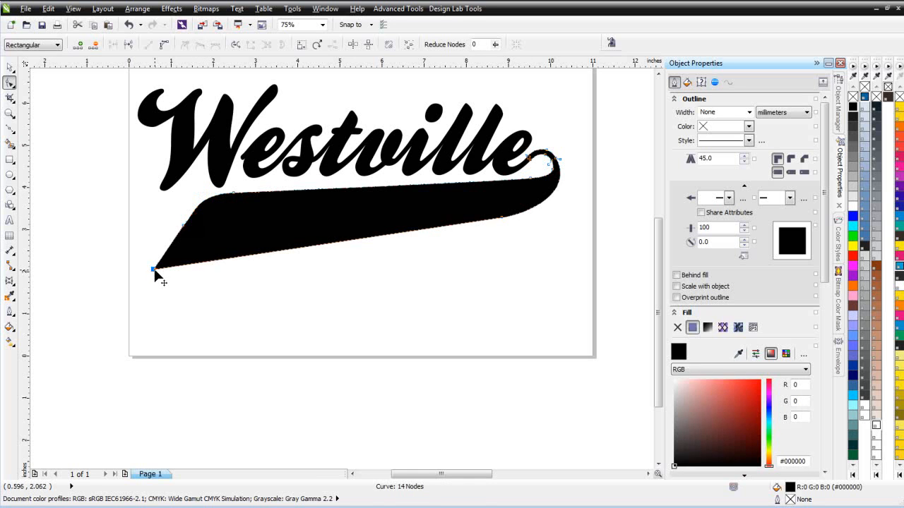
right_click(162, 259)
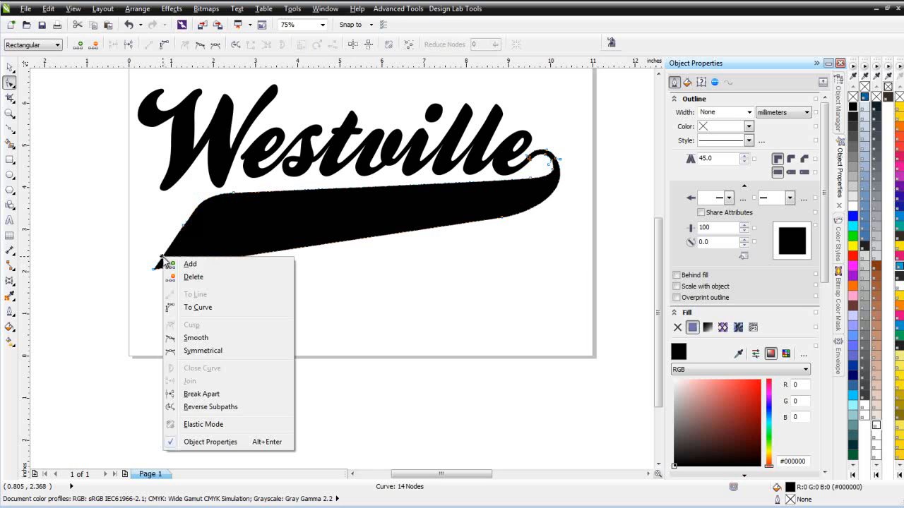
left_click(198, 308)
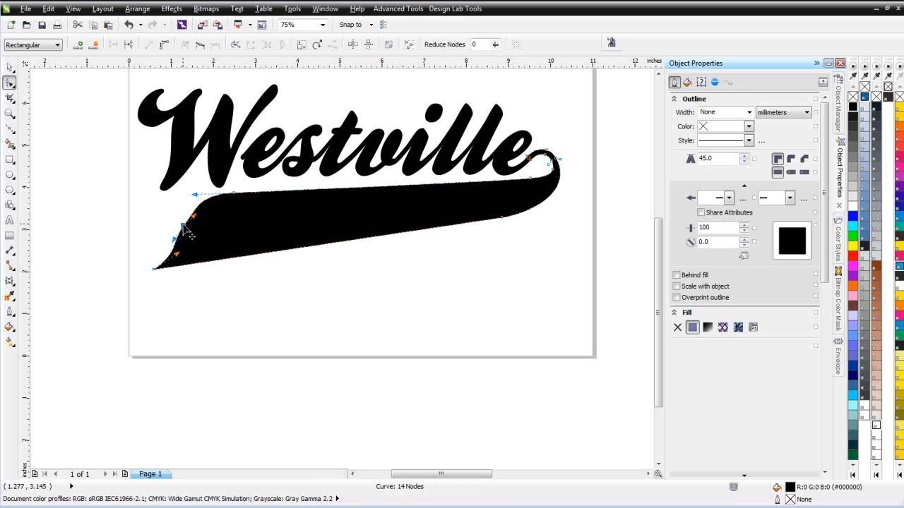
double_click(182, 227)
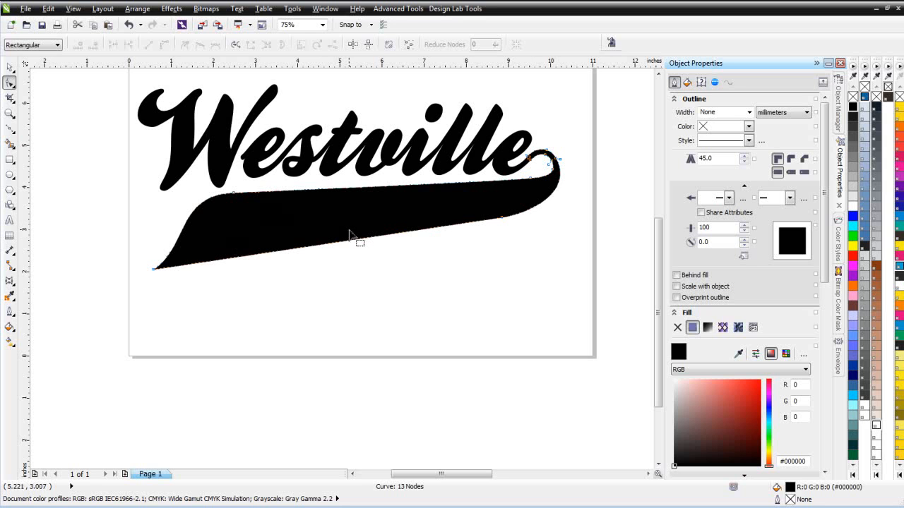
Step: Fill the tail with 30% black and apply a one-step inside contour with a 0.109-inch offset
left_click(10, 67)
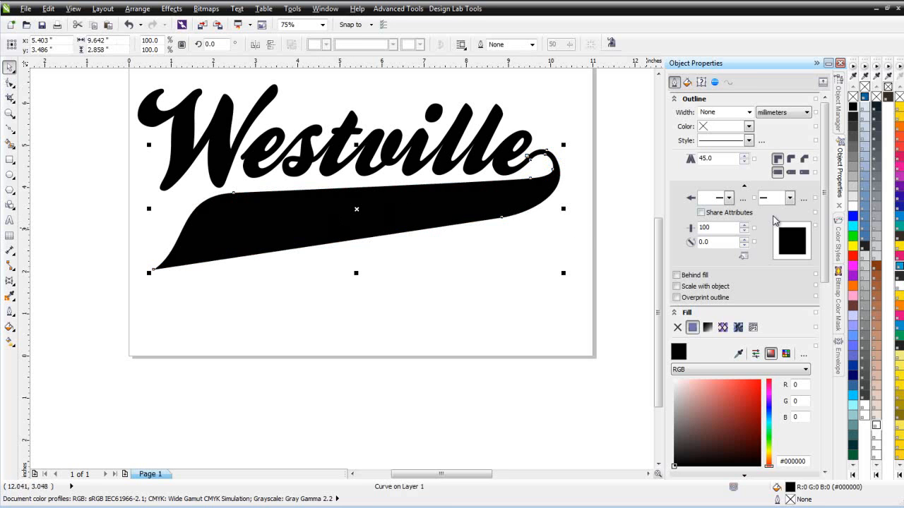
left_click(853, 176)
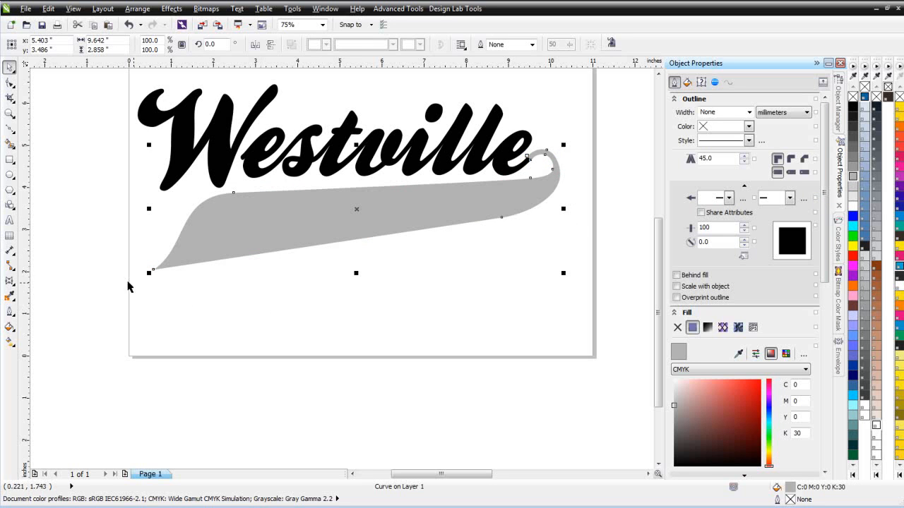
left_click(14, 284)
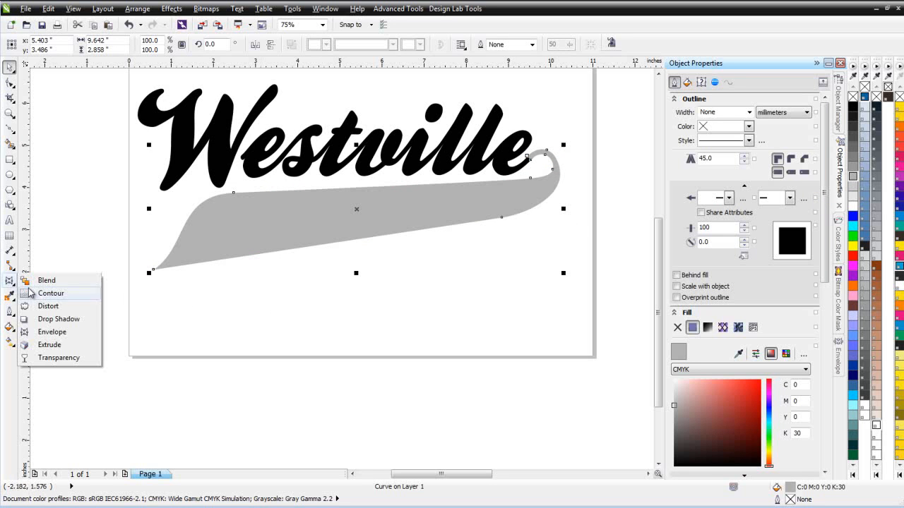
left_click(71, 295)
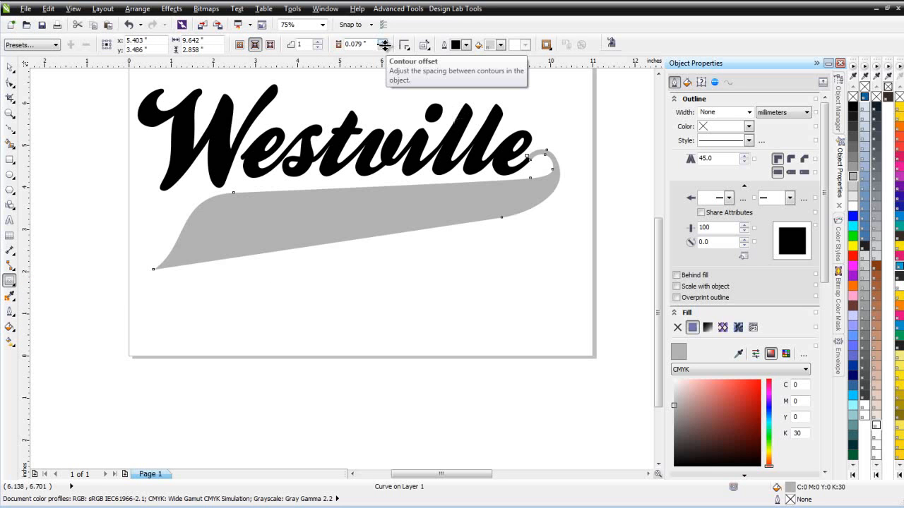
left_click(384, 43)
left_click(383, 43)
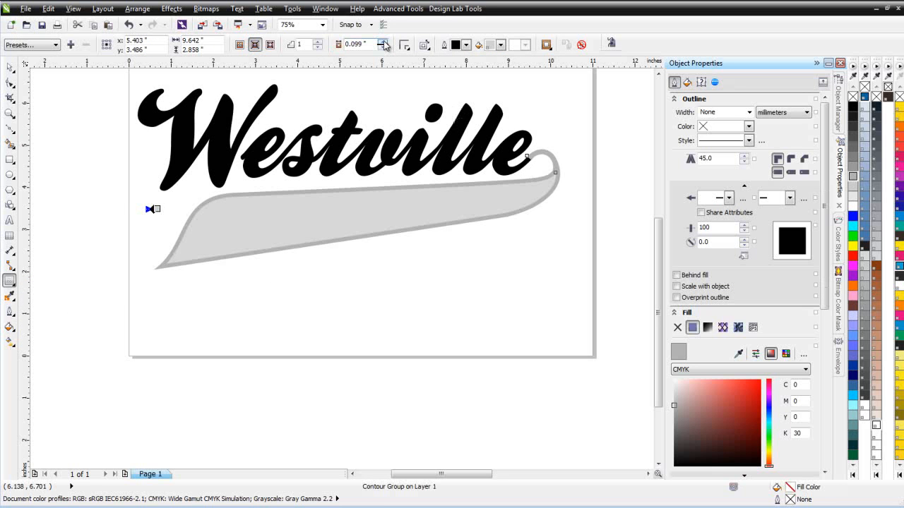
left_click(384, 43)
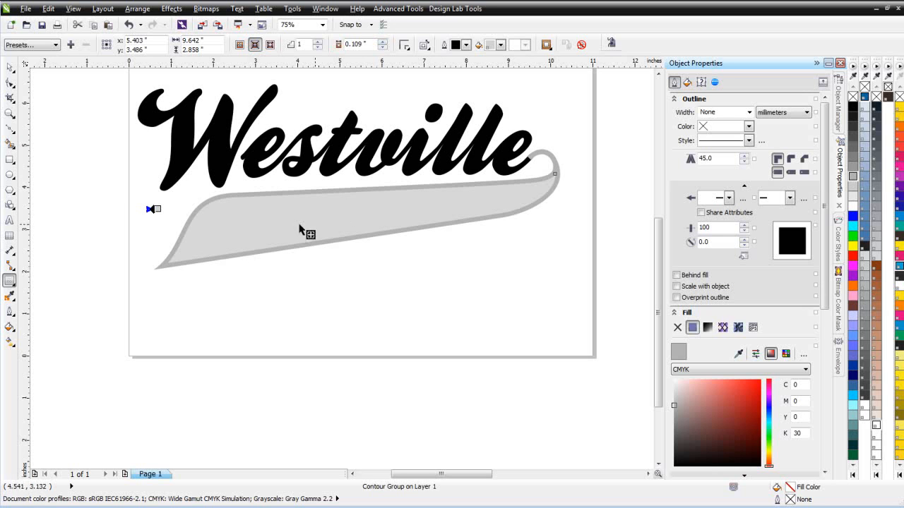
Step: Break the tail's contour group apart into separate objects and deselect them
left_click(9, 68)
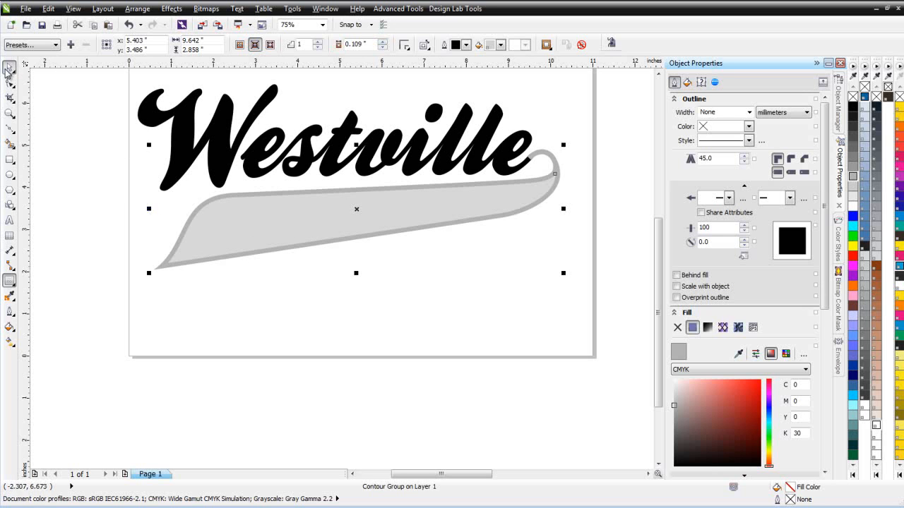
right_click(366, 204)
left_click(412, 227)
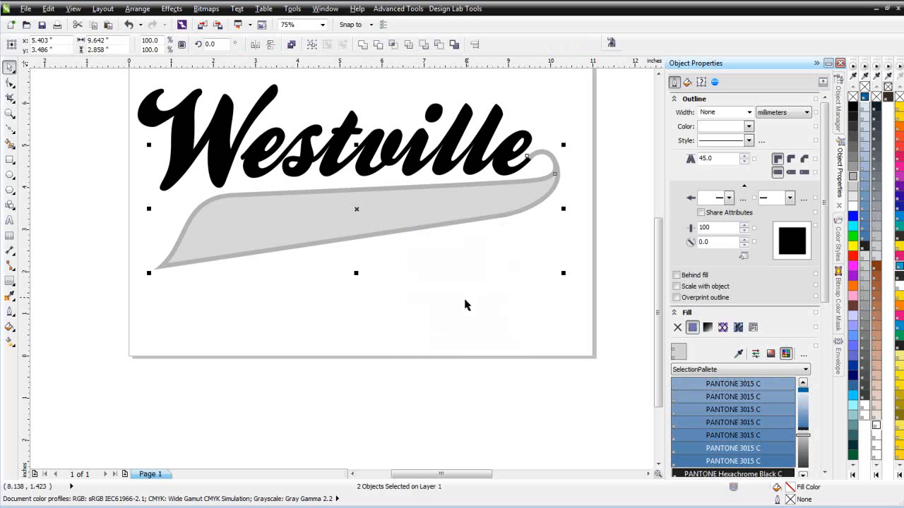
left_click(474, 303)
Step: Draw a rectangle about 3.333 by 5.889 inches over the W and the tail's slanted end
left_click(9, 160)
left_click_drag(105, 84, 246, 333)
key("space")
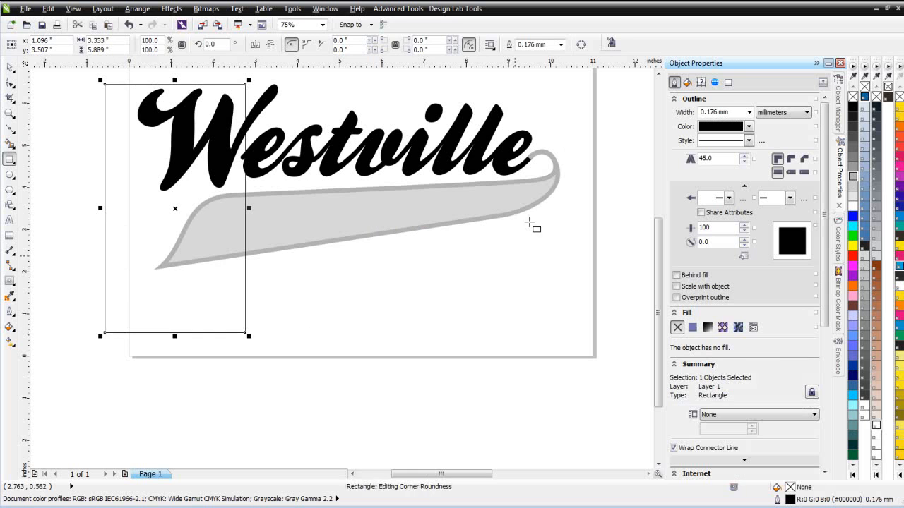
Step: Place a copy of the rectangle over the tail's looped end and weld both rectangles into one curve
left_click_drag(179, 206, 528, 220)
left_click(228, 288, "shift")
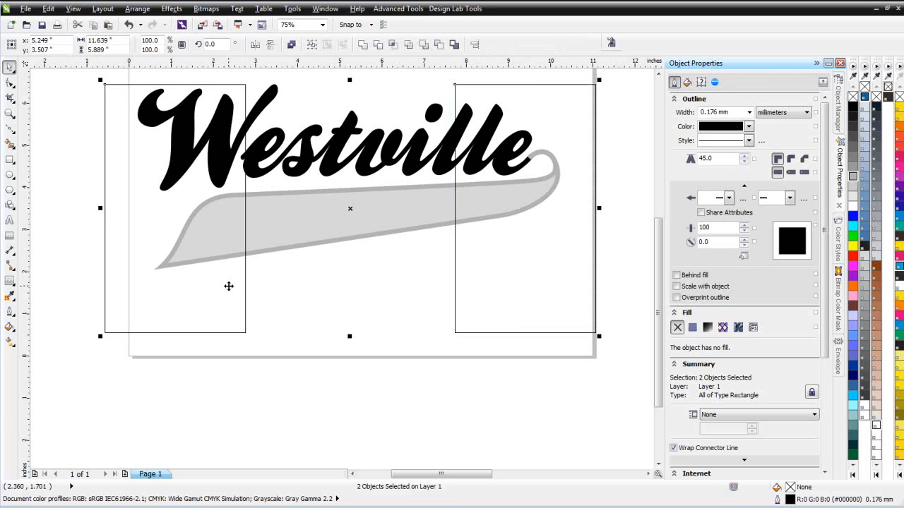
left_click(361, 44)
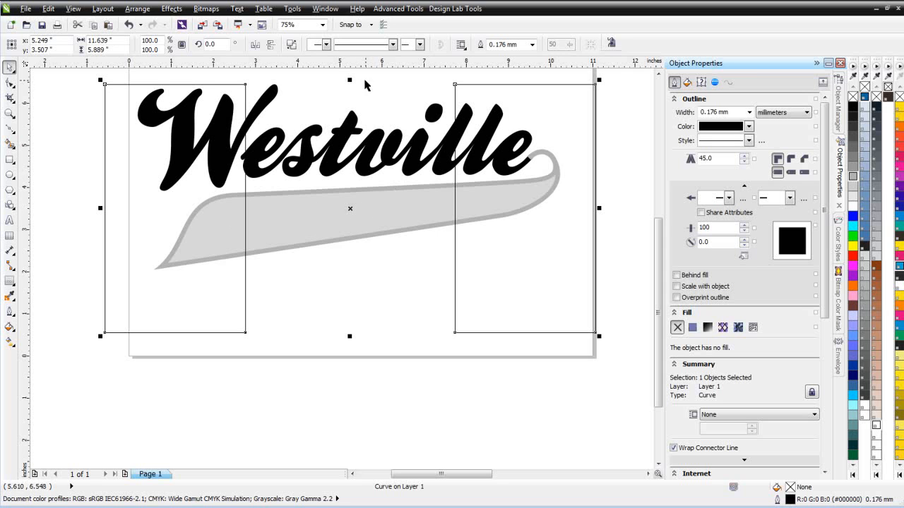
Step: Skew the welded rectangles to match the lettering's slant and shift them over both ends of the tail
left_click(349, 212)
left_click_drag(350, 82, 447, 99)
left_click_drag(504, 303, 466, 289)
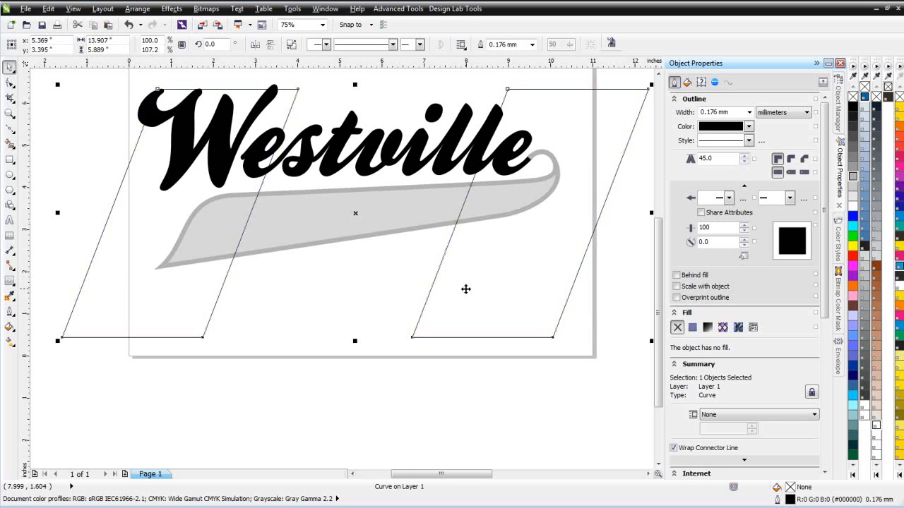
Step: Trim the light grey inset shape with the slanted rectangles and move the remaining middle piece below the tail
left_click(314, 226, "shift")
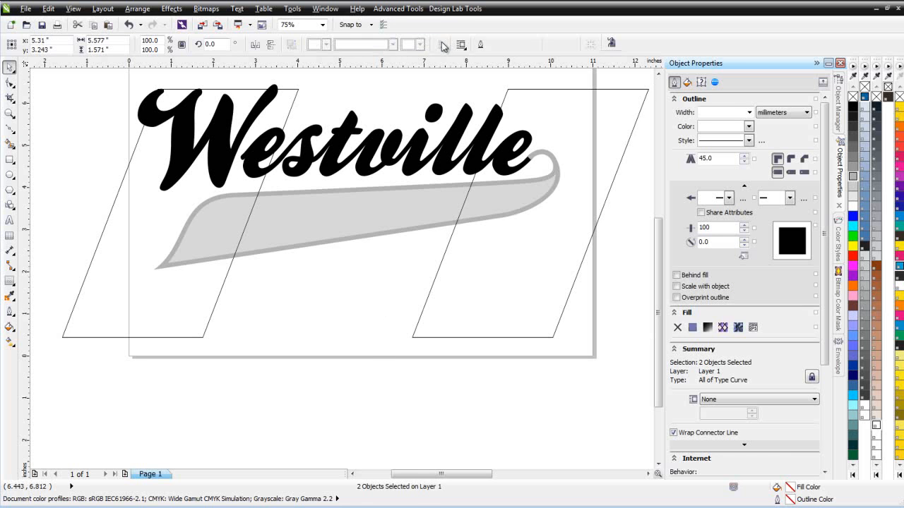
left_click(441, 45)
left_click(367, 324)
left_click(349, 223)
left_click_drag(350, 224, 413, 358)
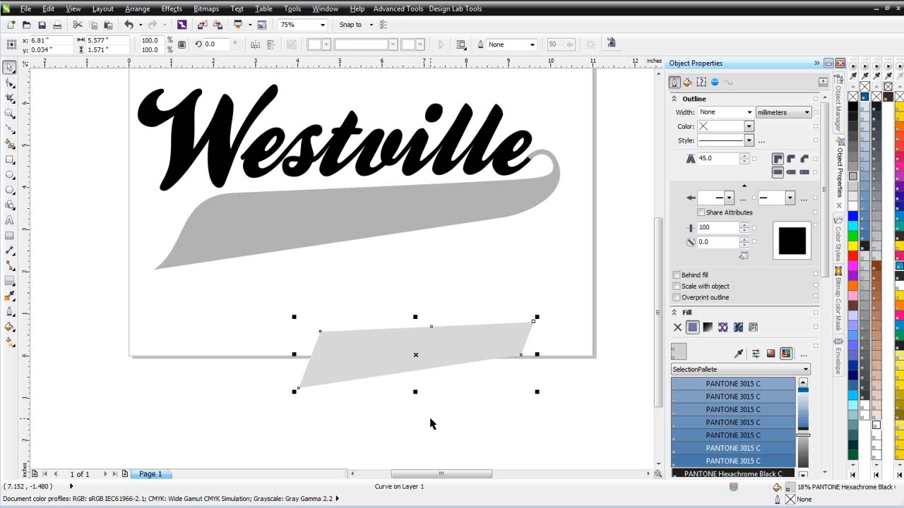
Step: Add the artistic text "FOOTBALL" below the tail and set its font to Freshman
left_click(9, 220)
left_click(336, 273)
type("FOOTBALL")
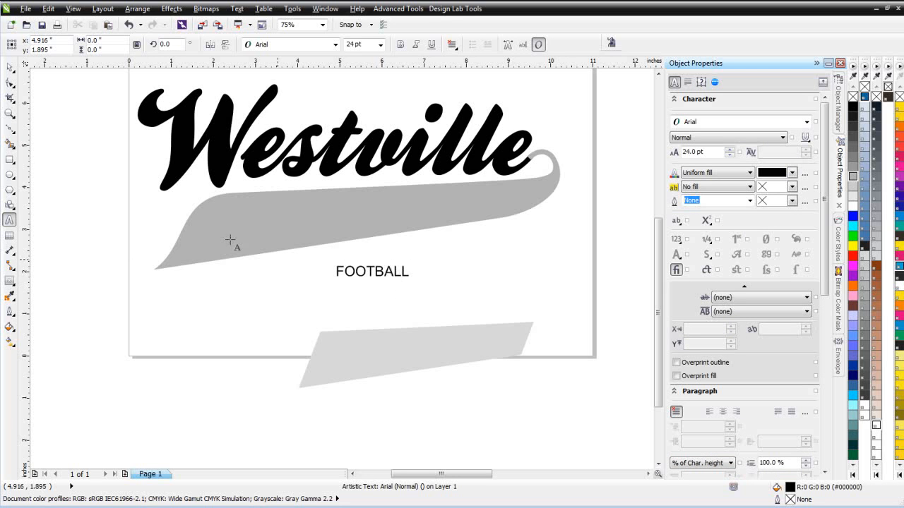
left_click(9, 67)
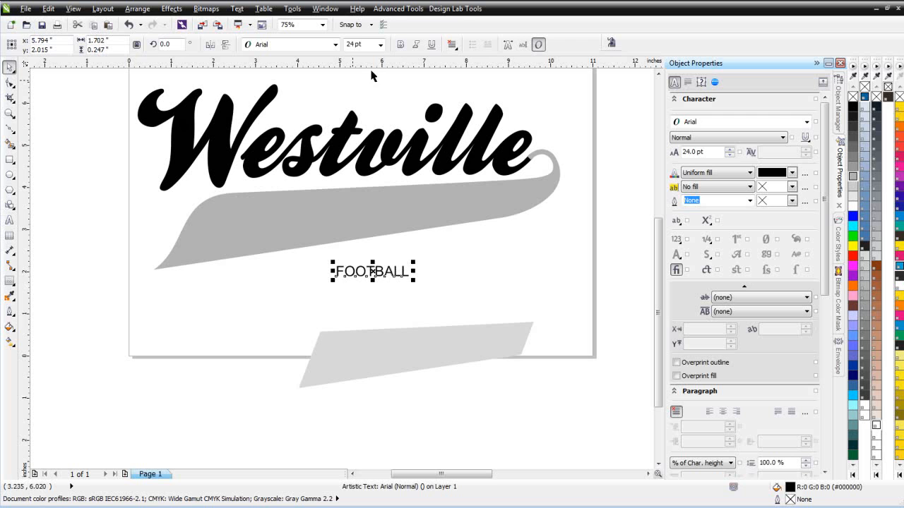
left_click(336, 45)
left_click(327, 81)
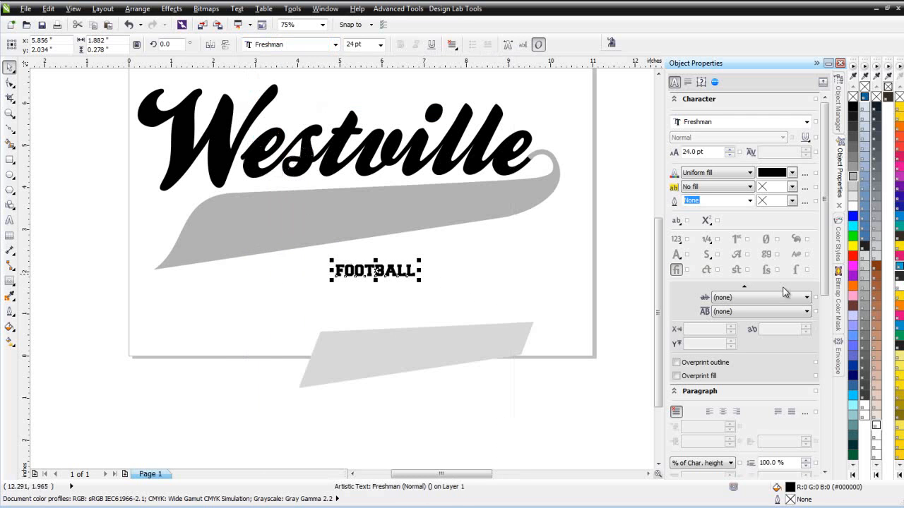
Step: Shape the FOOTBALL text with an envelope created from the light grey cut-out piece
left_click(840, 360)
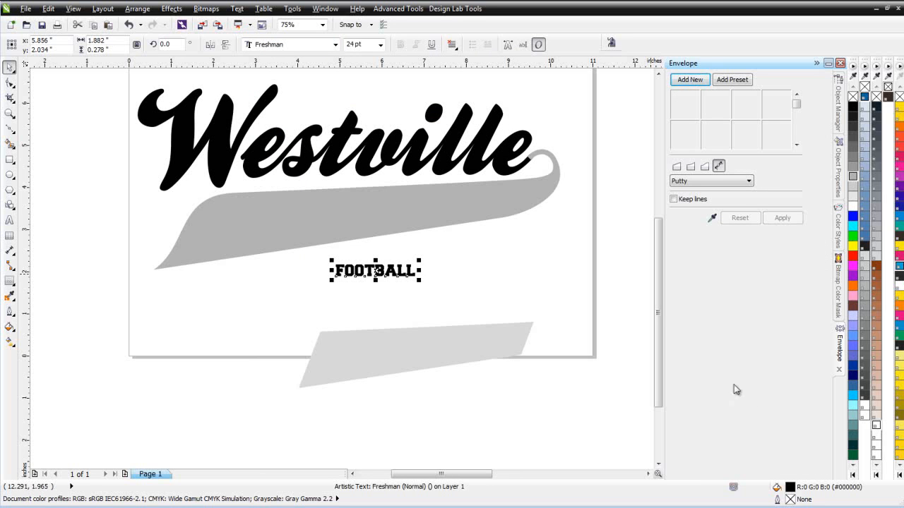
left_click(331, 10)
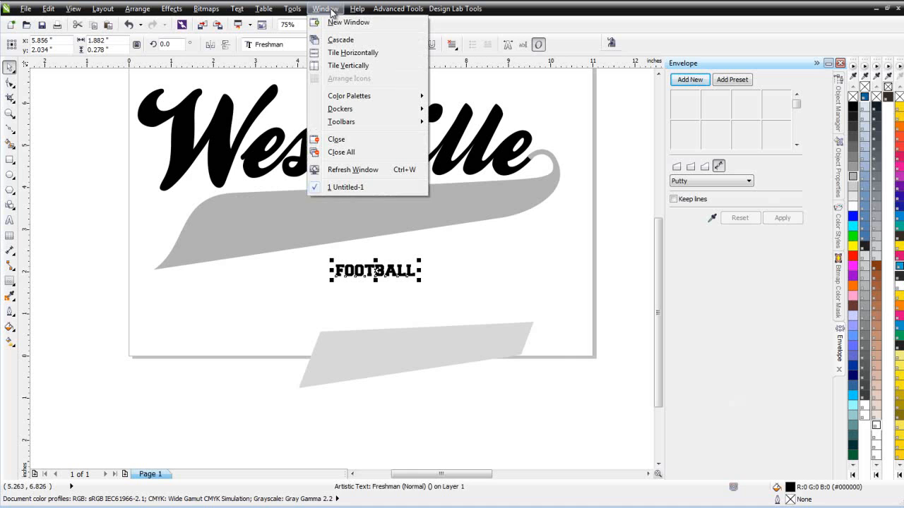
mouse_move(370, 113)
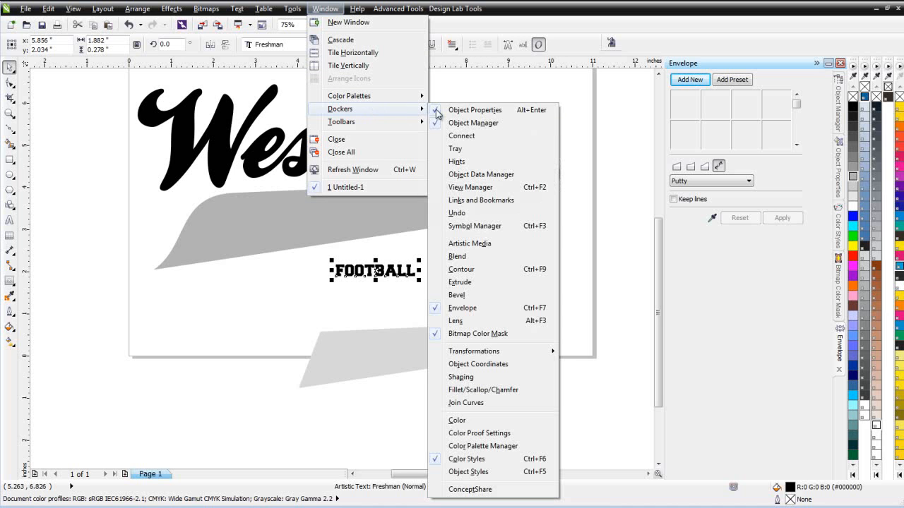
left_click(792, 315)
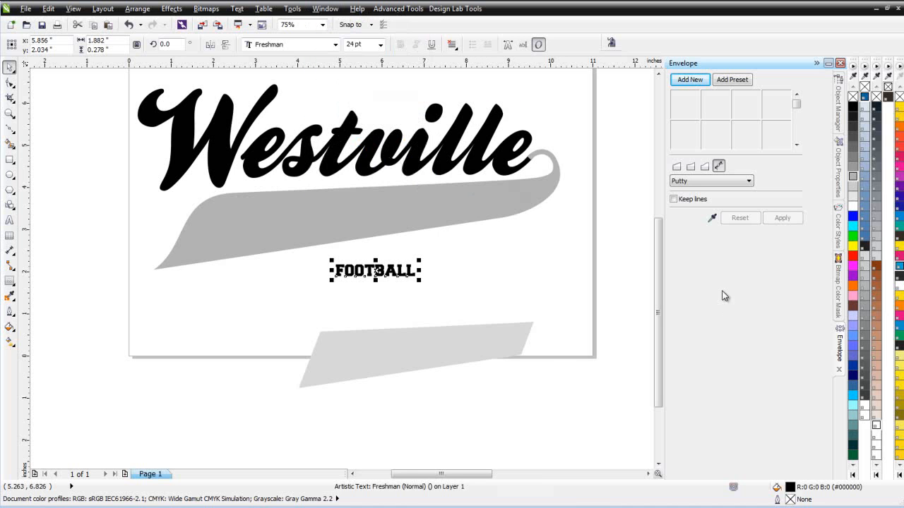
left_click(712, 219)
left_click(411, 349)
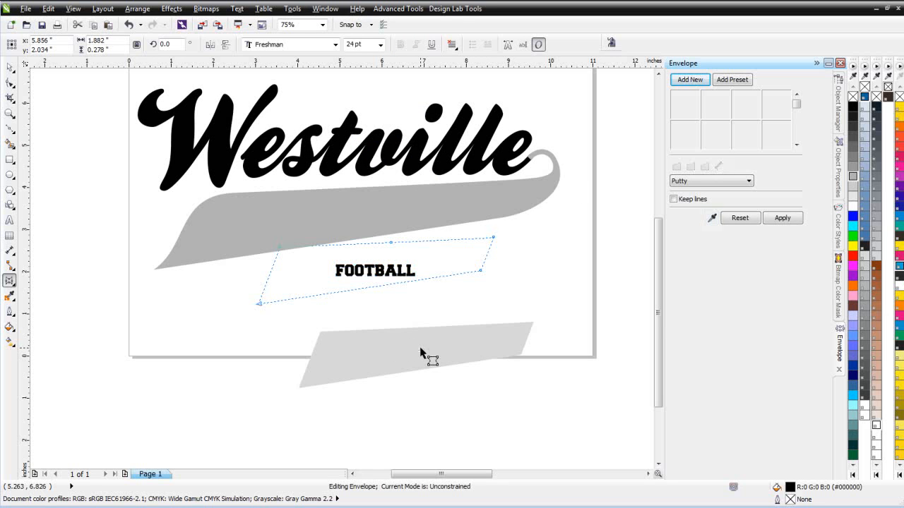
left_click(783, 219)
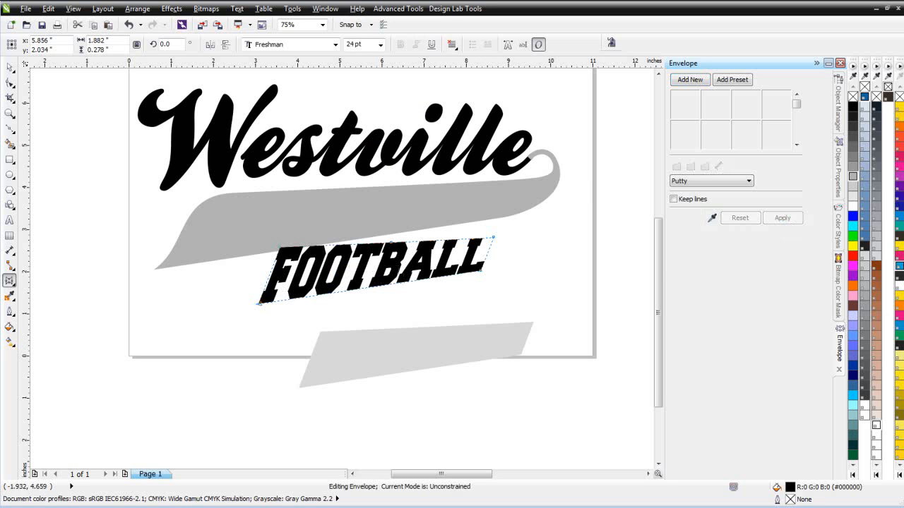
Step: Move the enveloped FOOTBALL text onto the grey tail and position it evenly between the tail's edges
left_click(10, 67)
left_click_drag(394, 277, 376, 218)
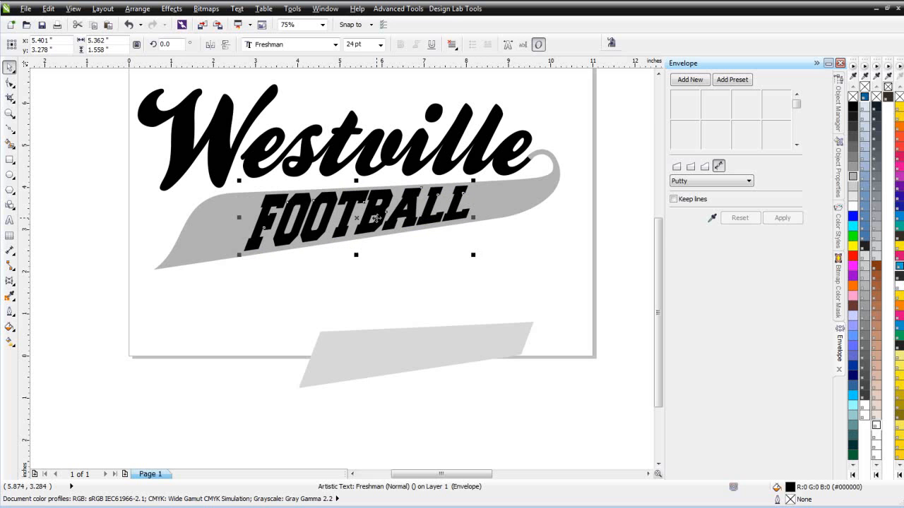
scroll(377, 220, "up", 2)
left_click_drag(346, 266, 343, 263)
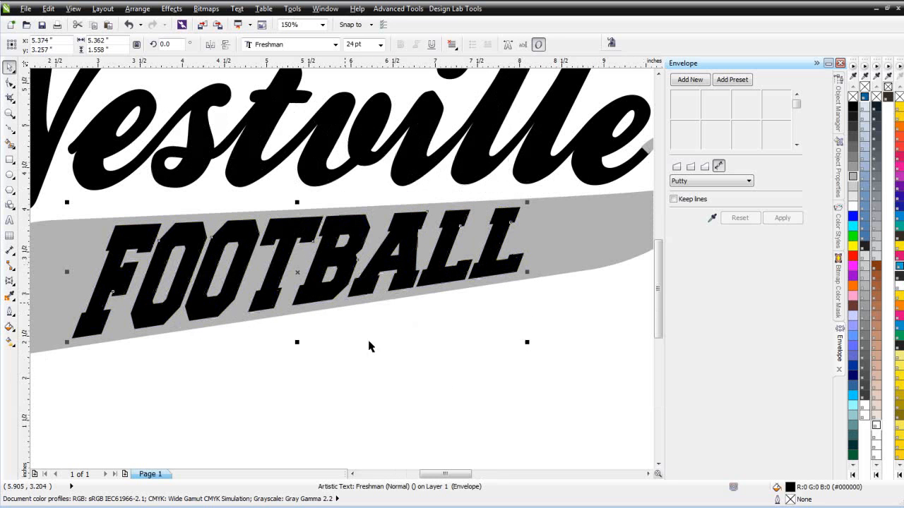
left_click(439, 379)
scroll(494, 379, "down", 2)
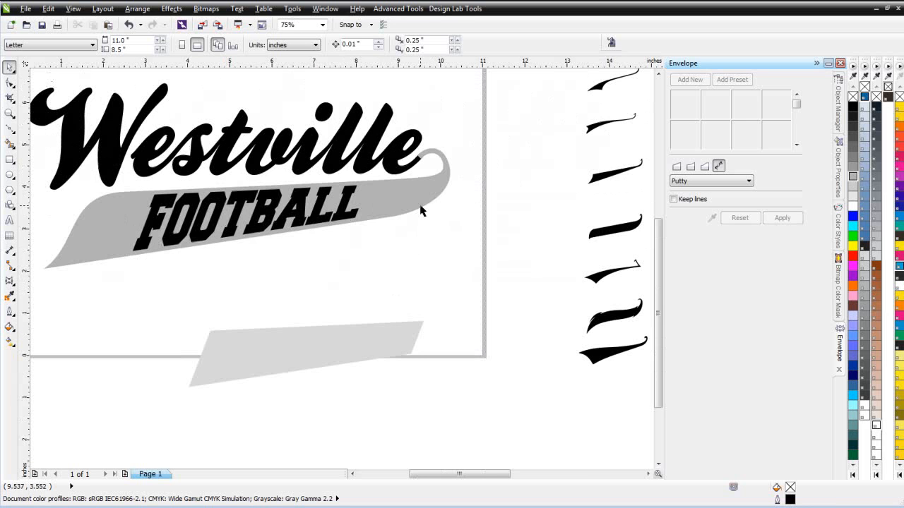
Step: Fill the FOOTBALL text with white
left_click(346, 216)
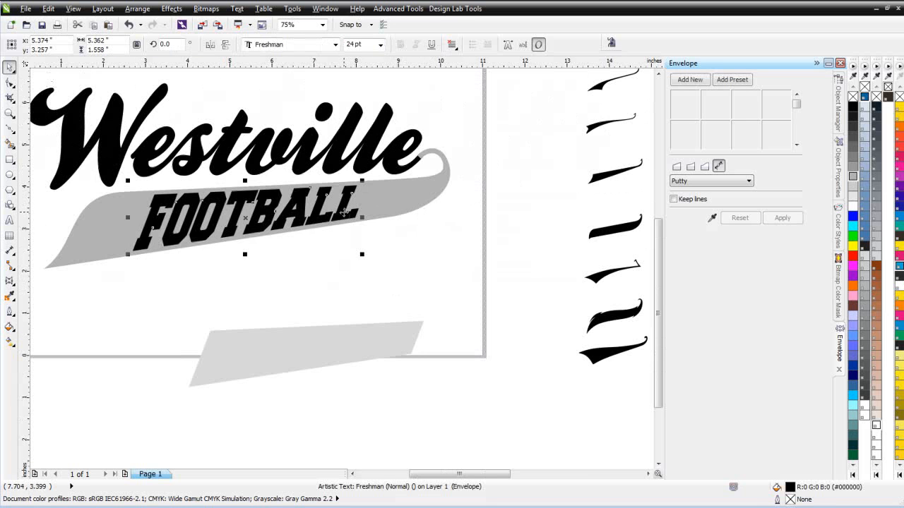
left_click(853, 208)
left_click(402, 252)
Step: Shift the W slightly away from the other letters and weld the Westville lettering with the tail into one curve
left_click(429, 200)
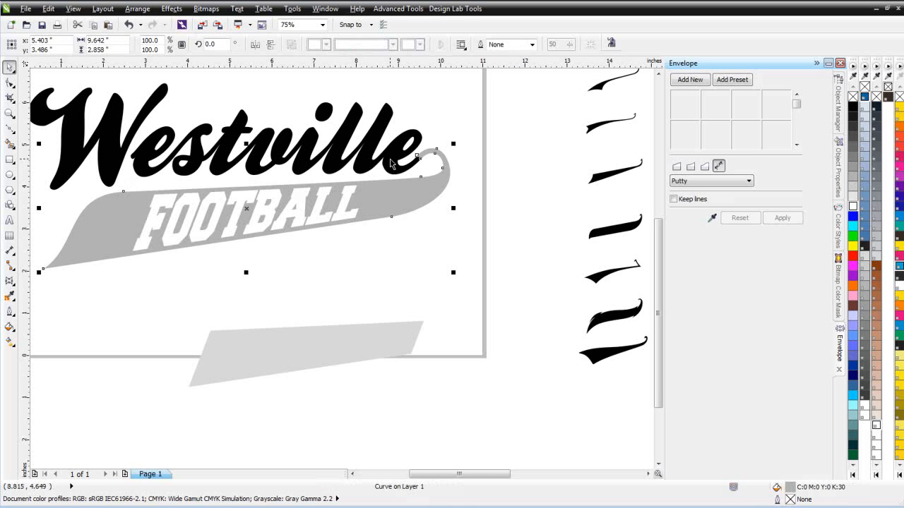
left_click(390, 160, "shift")
left_click(115, 140, "shift")
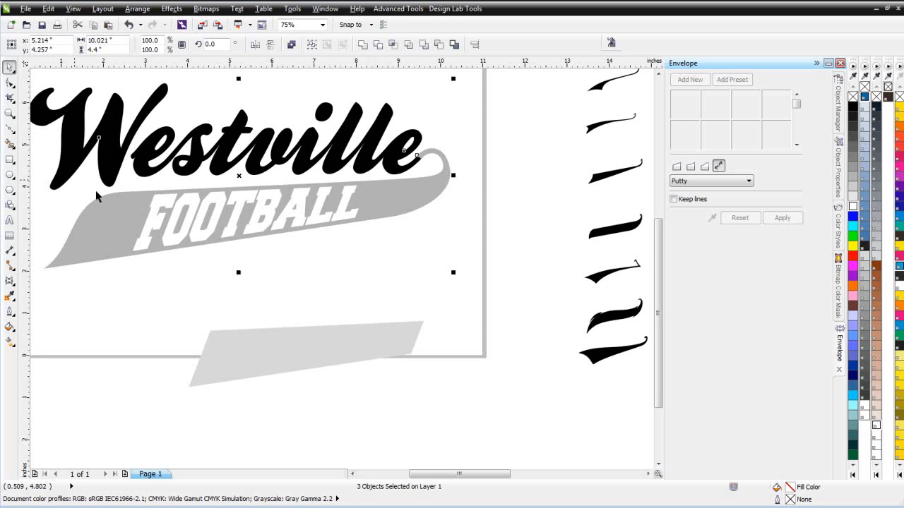
left_click(200, 99)
left_click(108, 161)
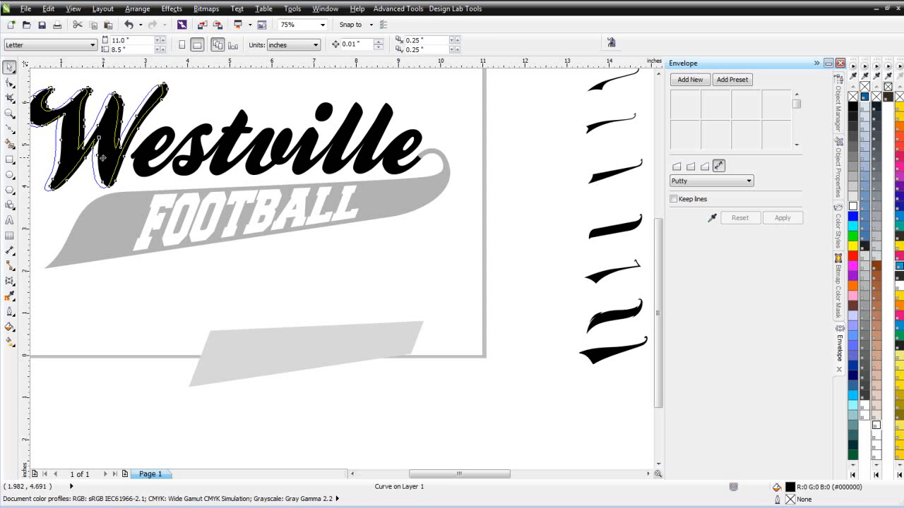
left_click(103, 160)
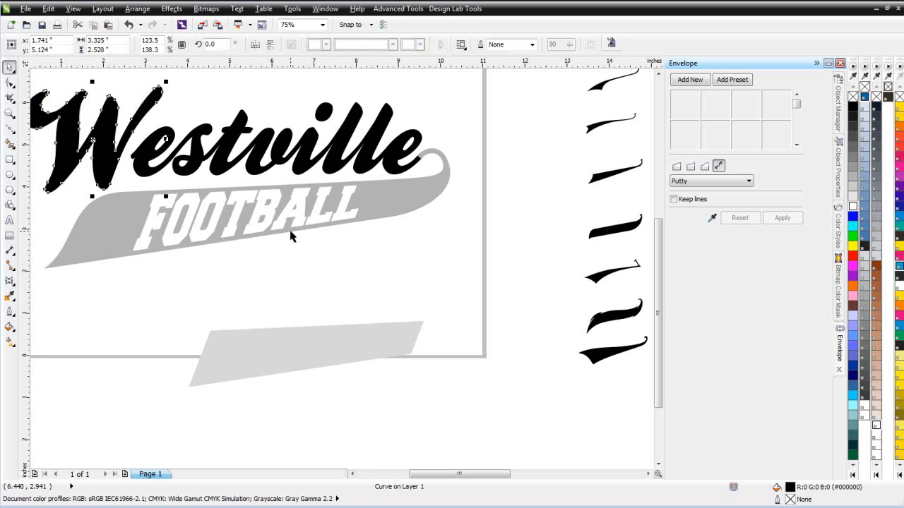
left_click(202, 163, "shift")
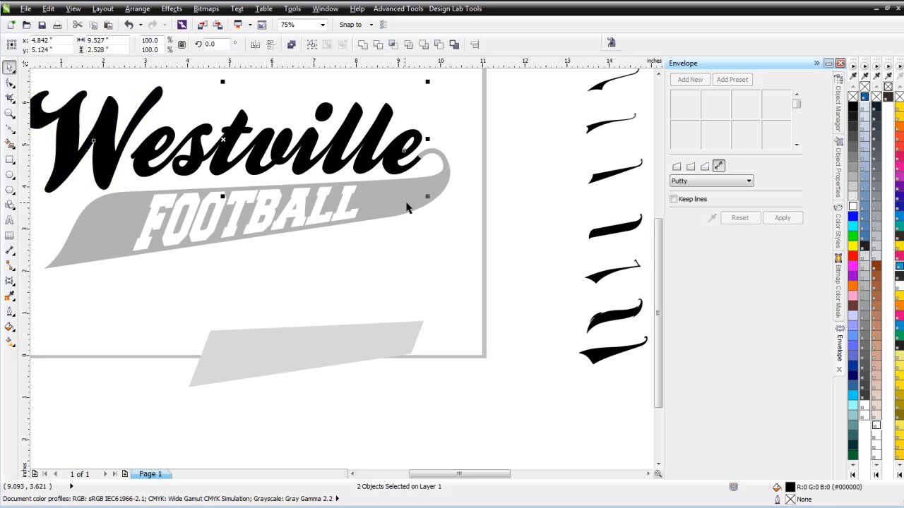
left_click(362, 45)
Step: Smooth the joint between the final e and the tail's loop by deleting the stray nodes with the Shape tool
scroll(432, 189, "up", 5)
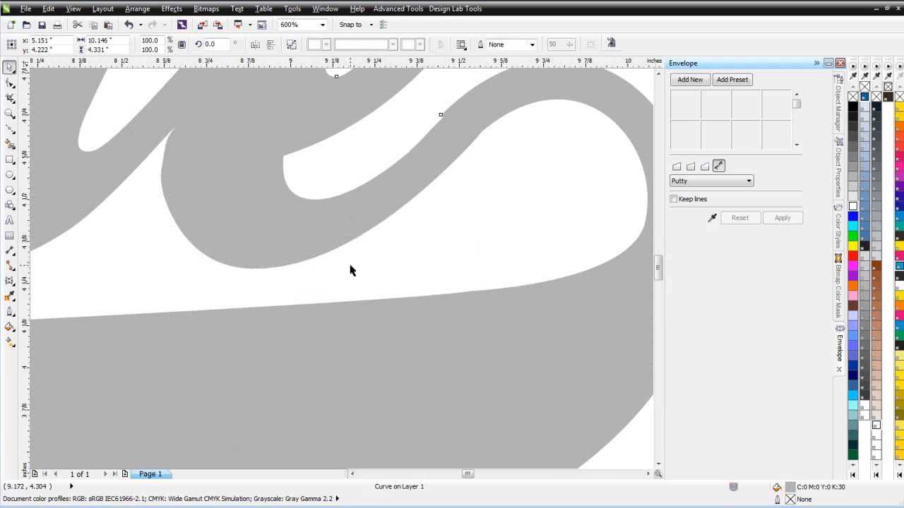
left_click(10, 83)
left_click_drag(510, 138, 510, 138)
key("Delete")
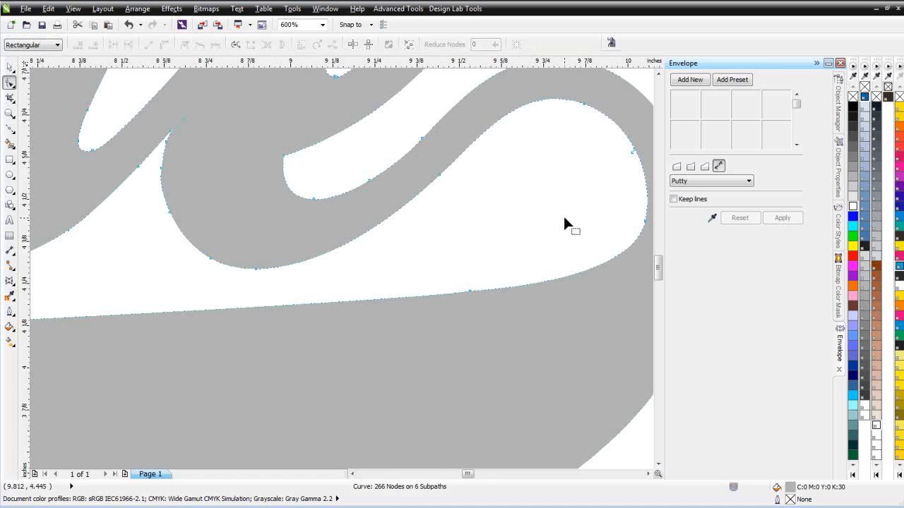
scroll(565, 223, "down", 1)
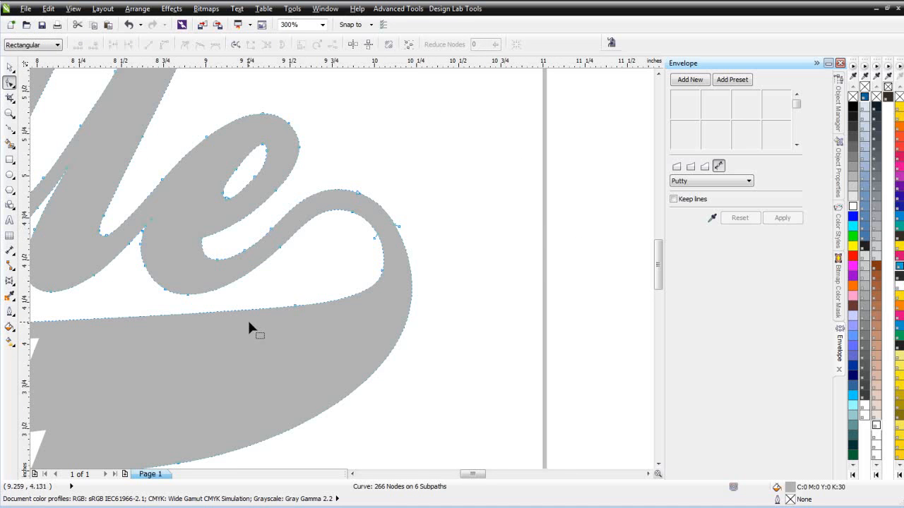
scroll(332, 269, "down", 3)
scroll(339, 279, "up", 1)
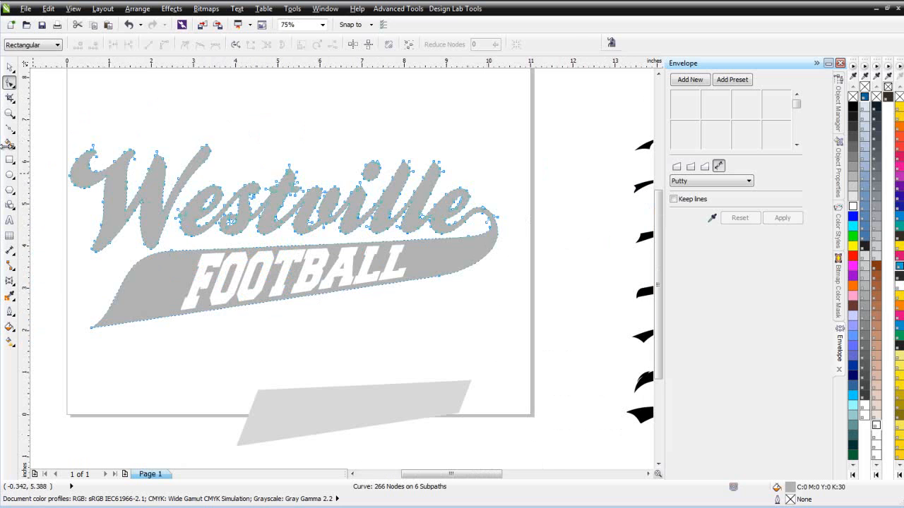
Step: Fill the welded Westville lettering and tail with black
left_click(10, 67)
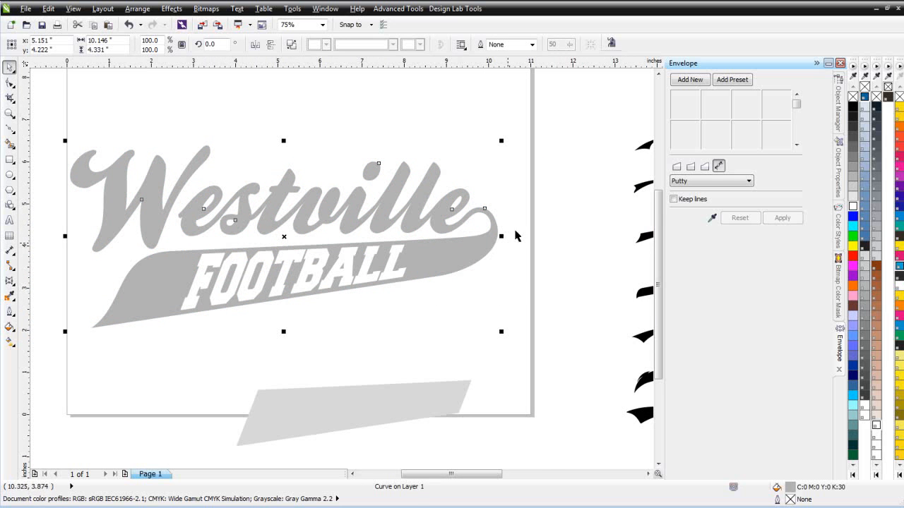
left_click(852, 106)
left_click(508, 146)
Step: Scale the FOOTBALL text down to about 4.854 by 1.41 inches and recentre it within the tail
left_click(351, 277)
left_click_drag(409, 313, 389, 308)
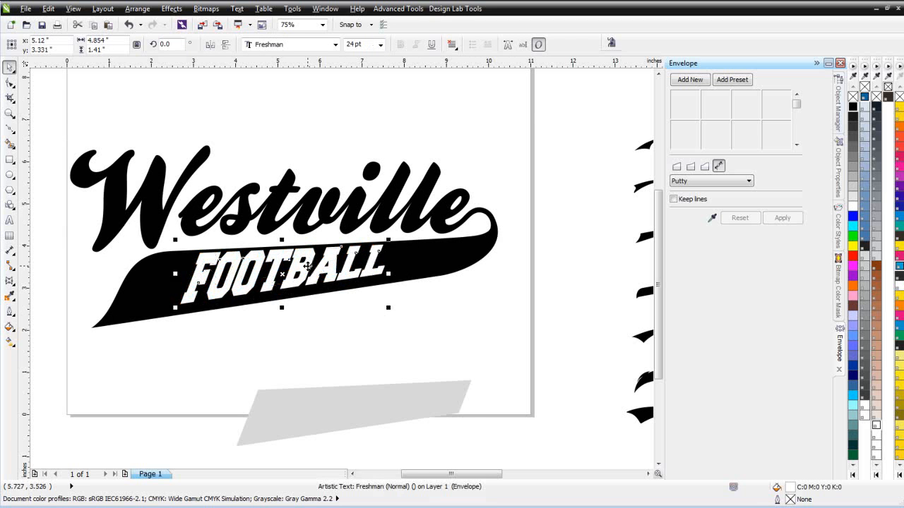
scroll(308, 266, "up", 2)
left_click_drag(337, 271, 367, 273)
left_click(391, 388)
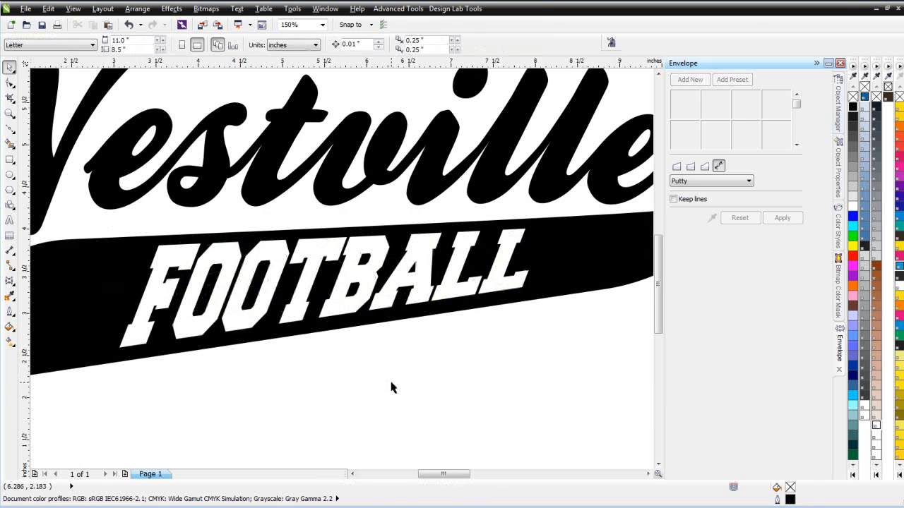
Step: Nudge the FOOTBALL text slightly downward inside the tail and deselect it
scroll(393, 389, "down", 2)
left_click(330, 230)
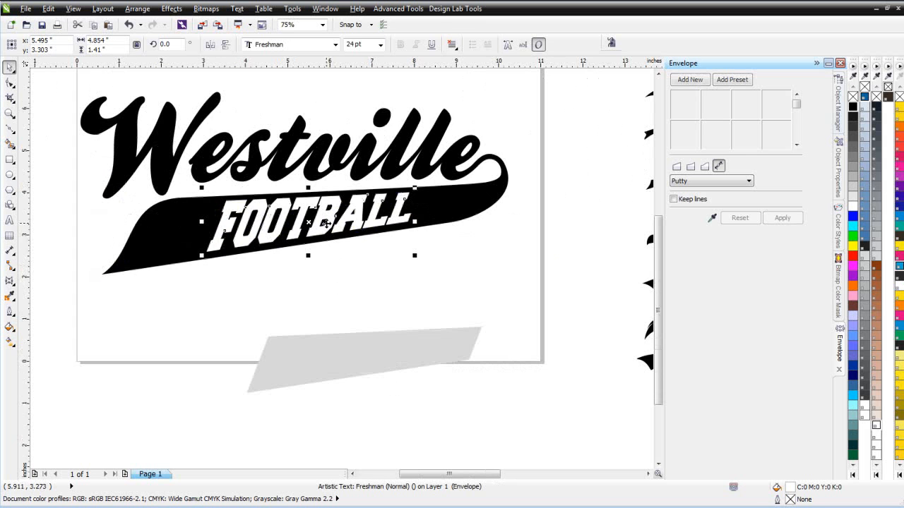
key("Down")
key("Down")
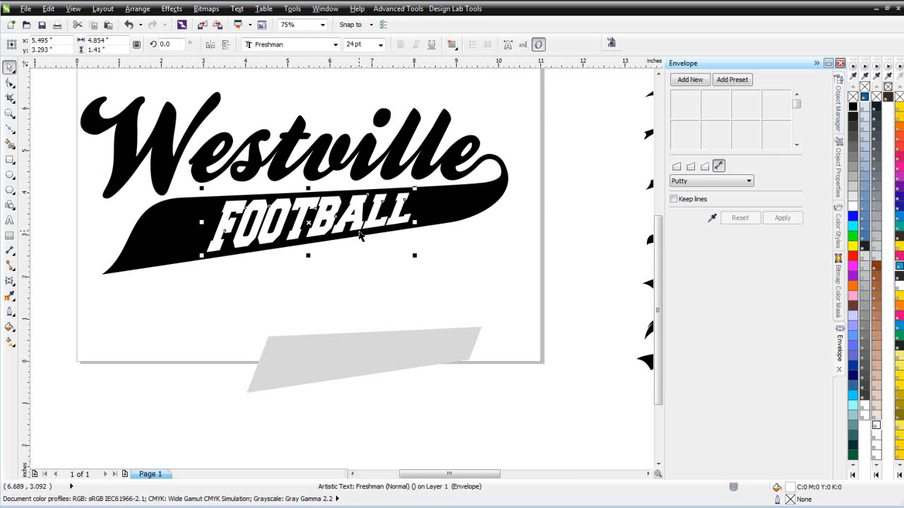
left_click(383, 312)
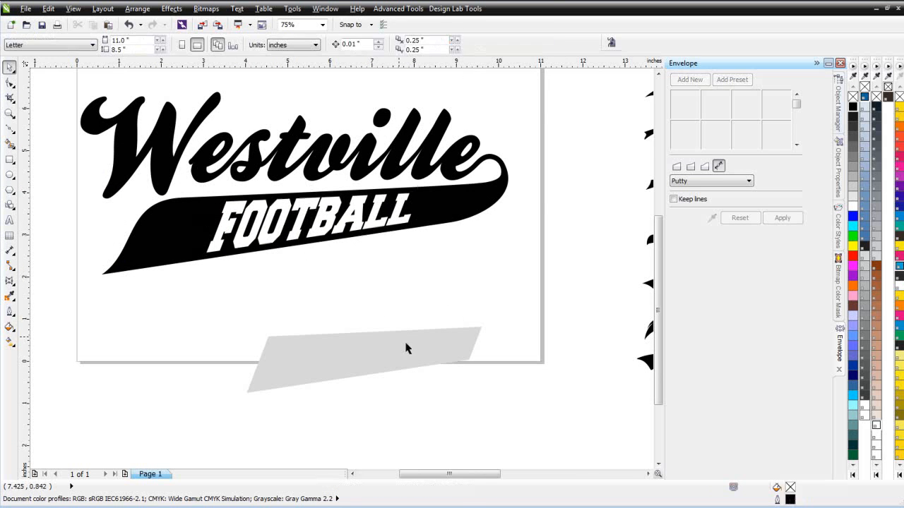
Step: Delete the leftover light grey envelope shape below the design and compare the lettering with the T-shirt samples
left_click(411, 348)
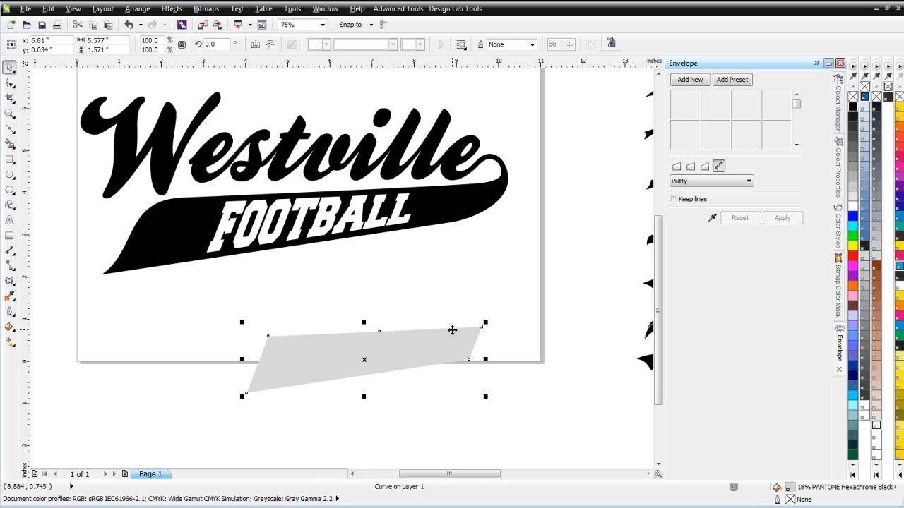
key("Delete")
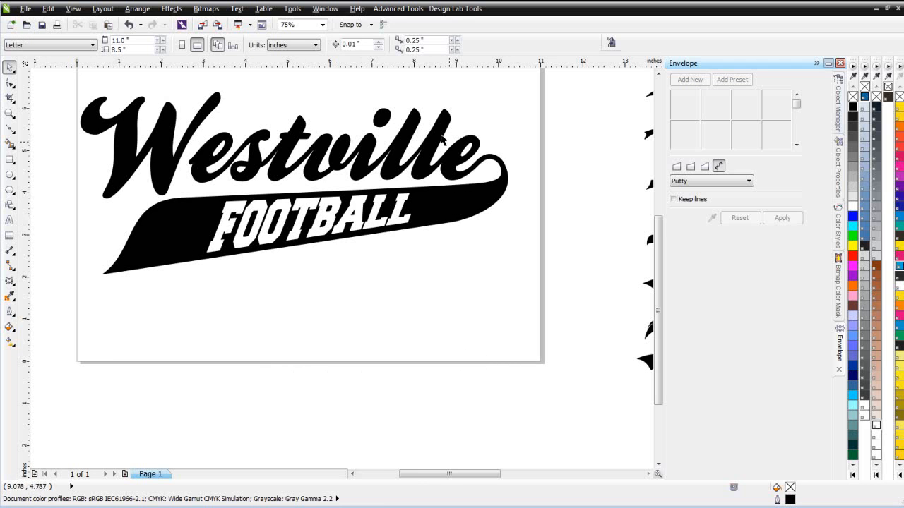
scroll(362, 247, "down", 5)
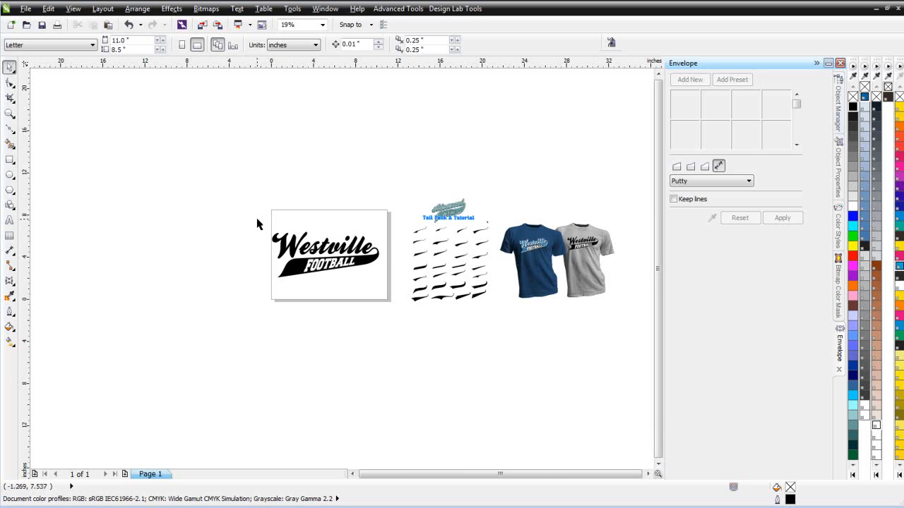
scroll(339, 267, "up", 4)
scroll(342, 272, "up", 1)
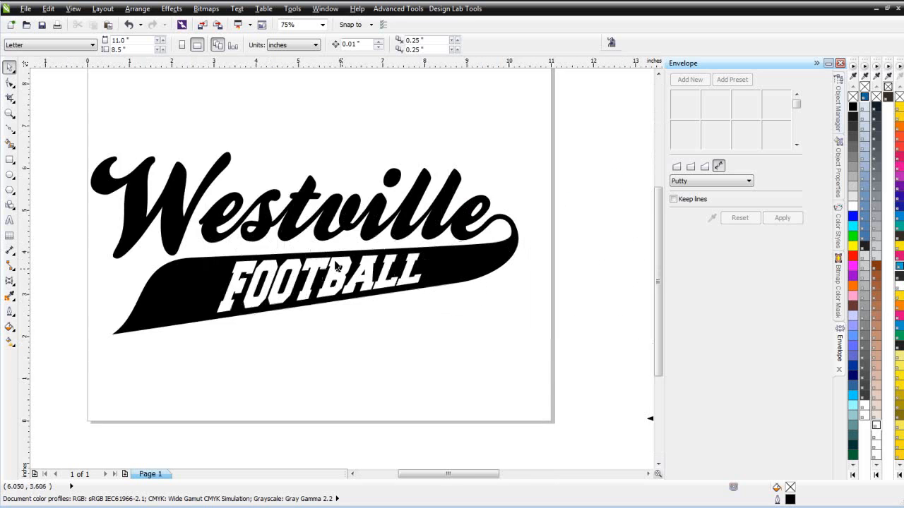
Step: Duplicate the whole Westville FOOTBALL design below the original and select the copy's welded lettering and tail
left_click_drag(66, 118, 606, 413)
left_click_drag(390, 291, 399, 367)
right_click(382, 371)
left_click(464, 397)
left_click(480, 353)
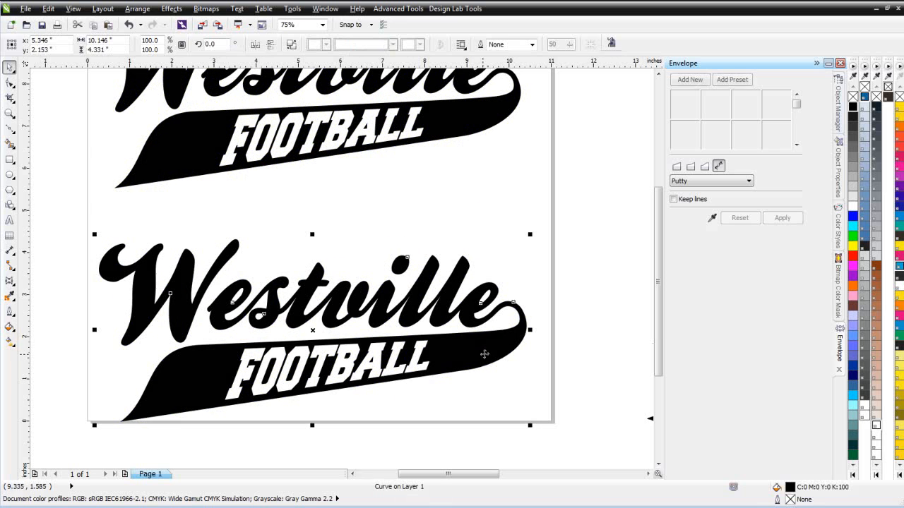
Step: Switch to Design Base and apply the outline04 text effect to the copied Westville lettering and tail
key("alt+Tab")
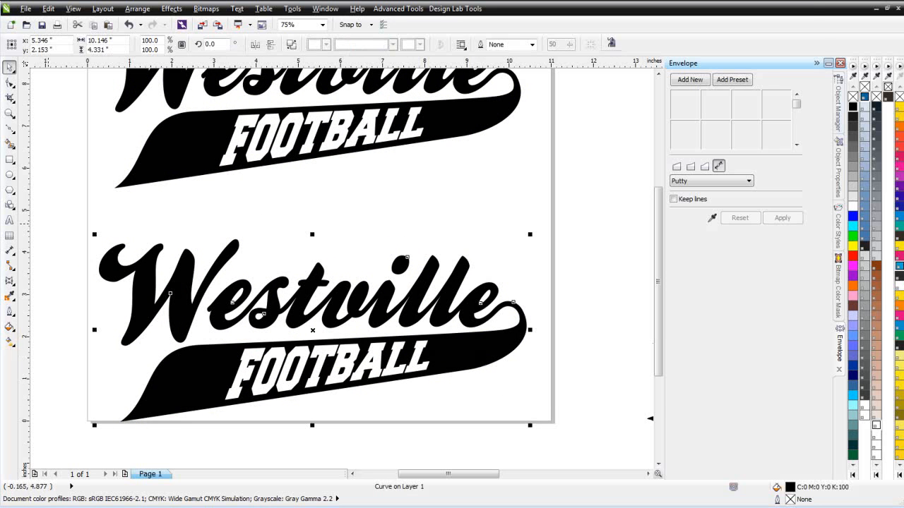
left_click(580, 19)
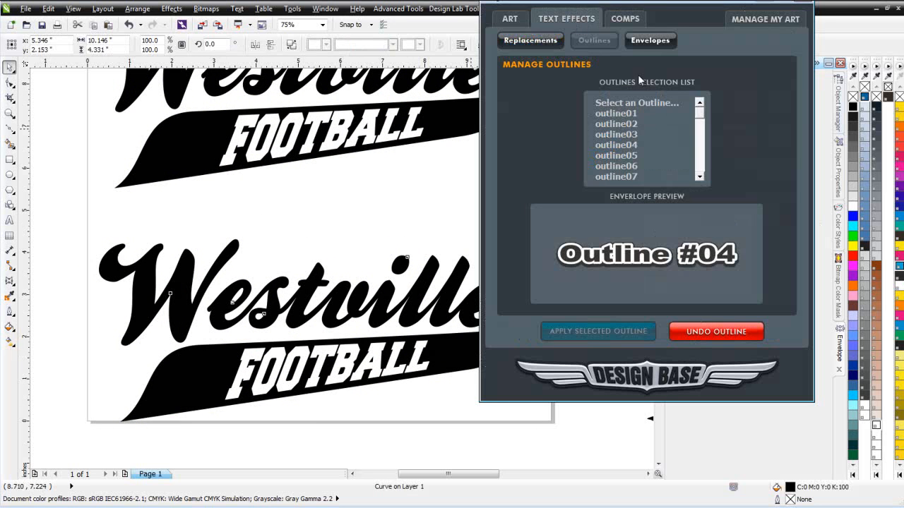
left_click(641, 142)
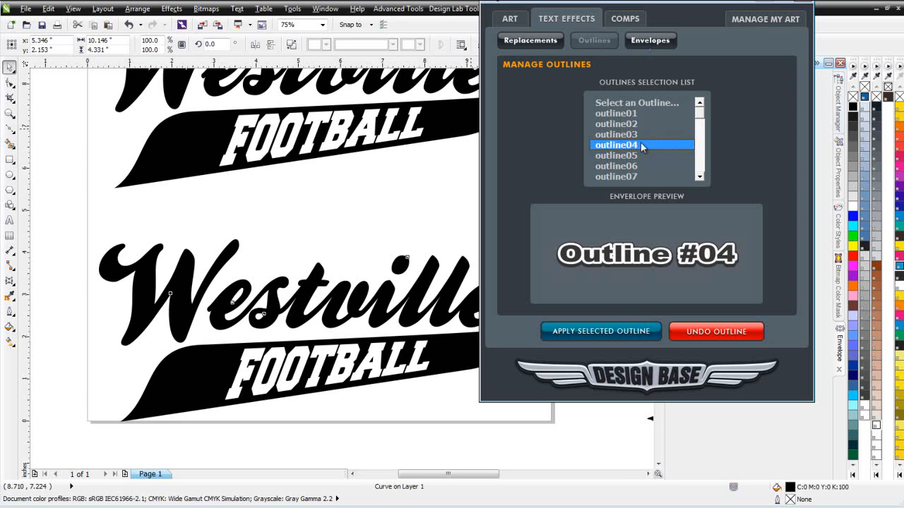
left_click(640, 134)
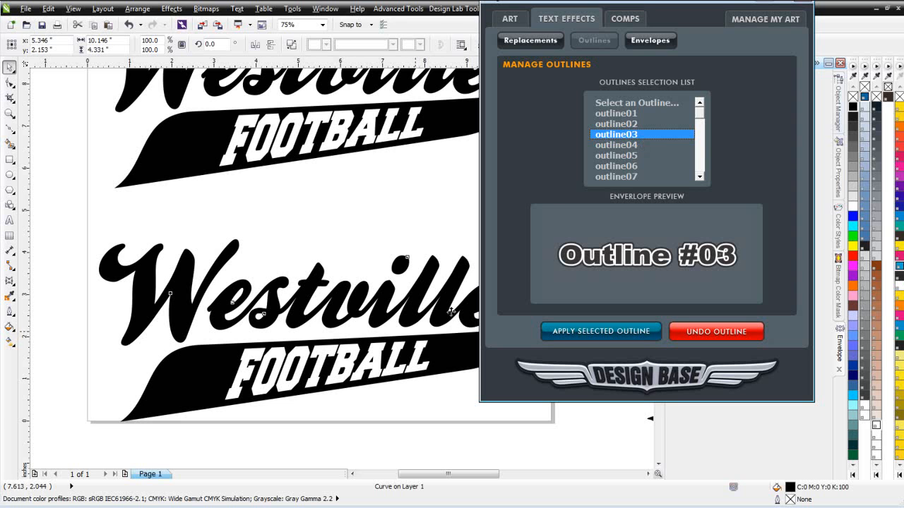
left_click(615, 145)
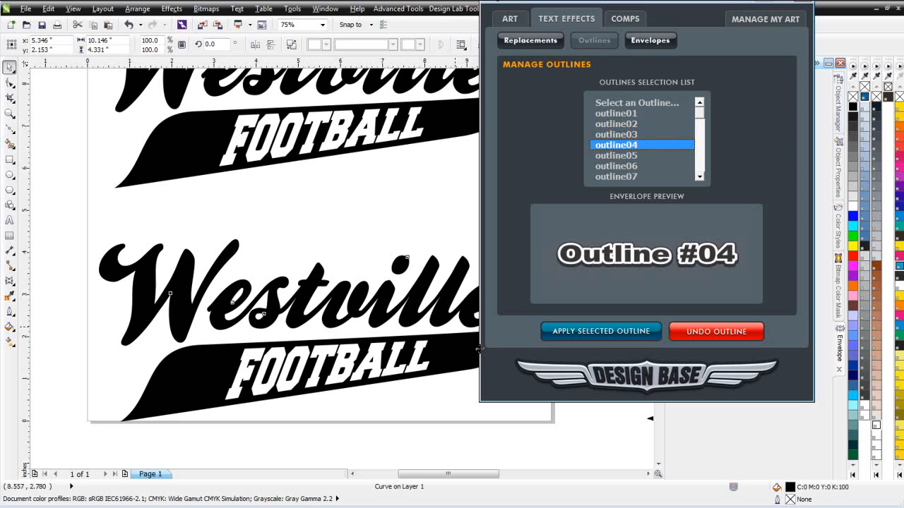
left_click(626, 333)
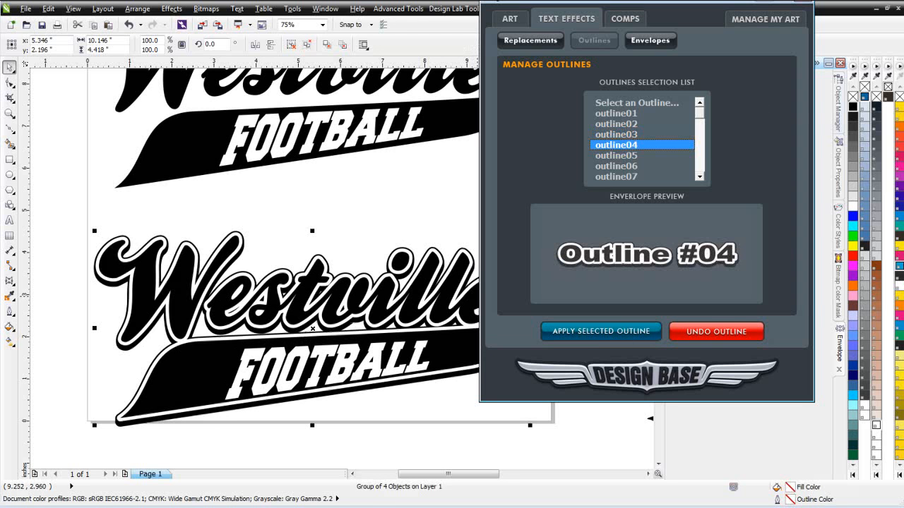
left_click(742, 3)
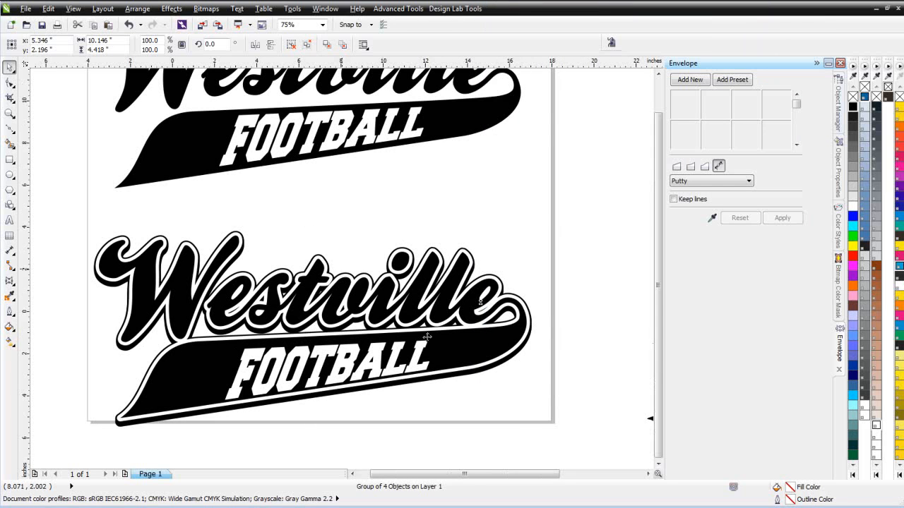
Step: Skew both the plain and the outlined designs vertically by about 7.4 degrees so they slant upward to the right
scroll(374, 300, "down", 2)
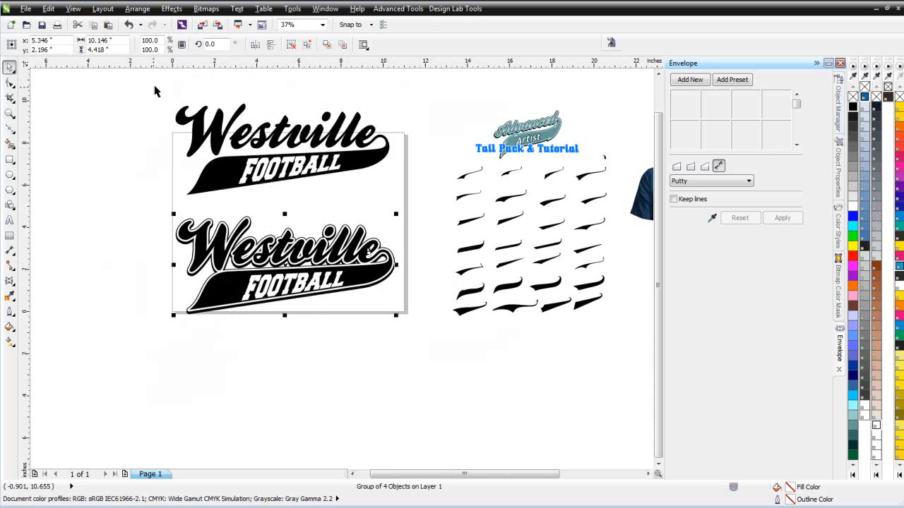
left_click_drag(143, 95, 428, 346)
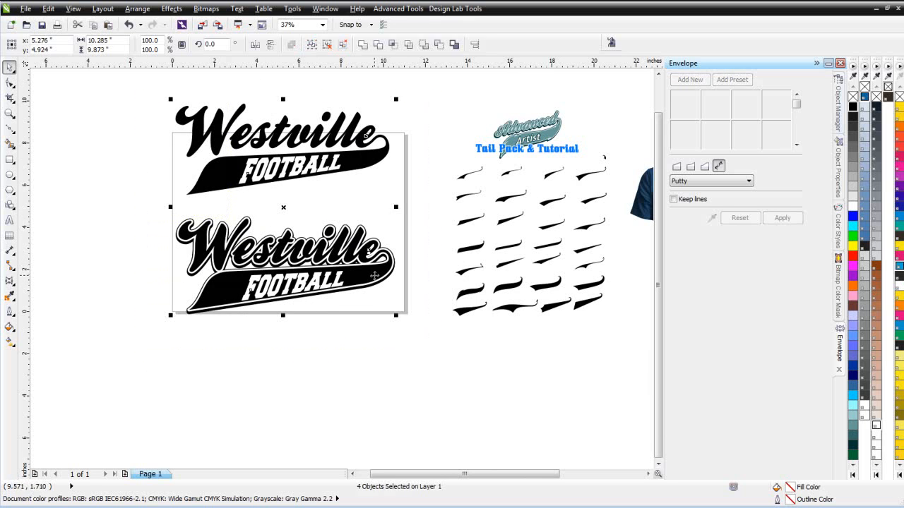
left_click_drag(397, 210, 390, 183)
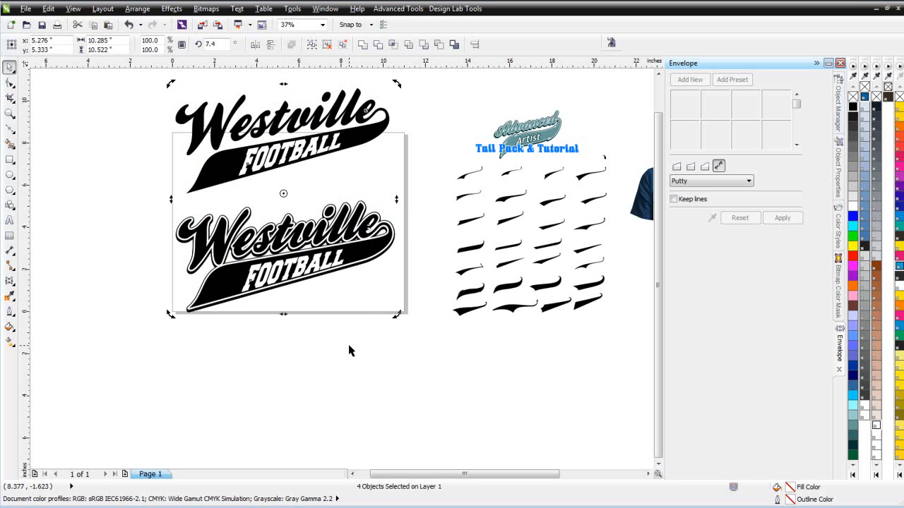
left_click(358, 161)
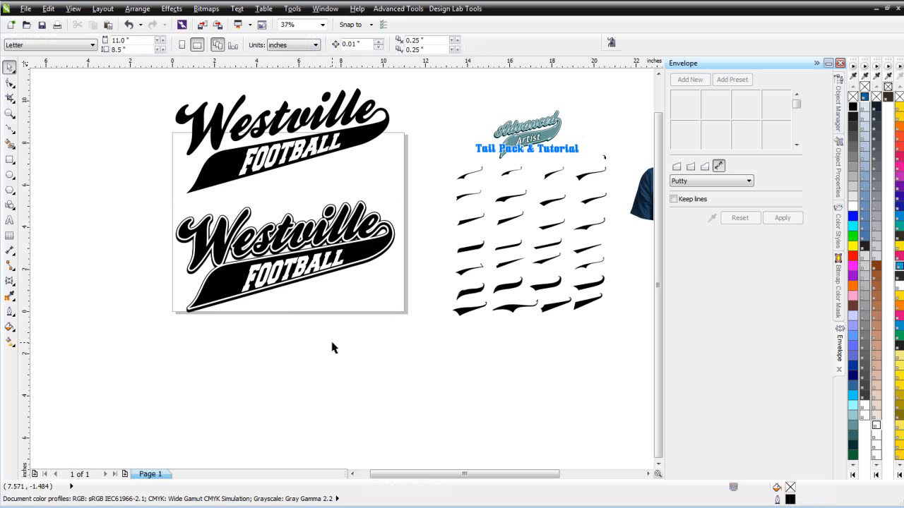
Step: Duplicate the outlined design below the page and ungroup the duplicate's lettering group
left_click_drag(129, 187, 434, 323)
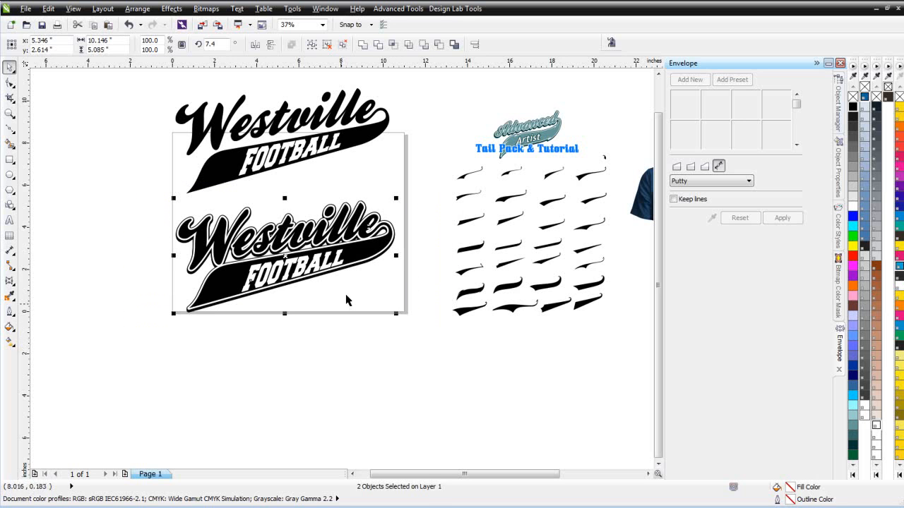
left_click_drag(373, 256, 364, 378)
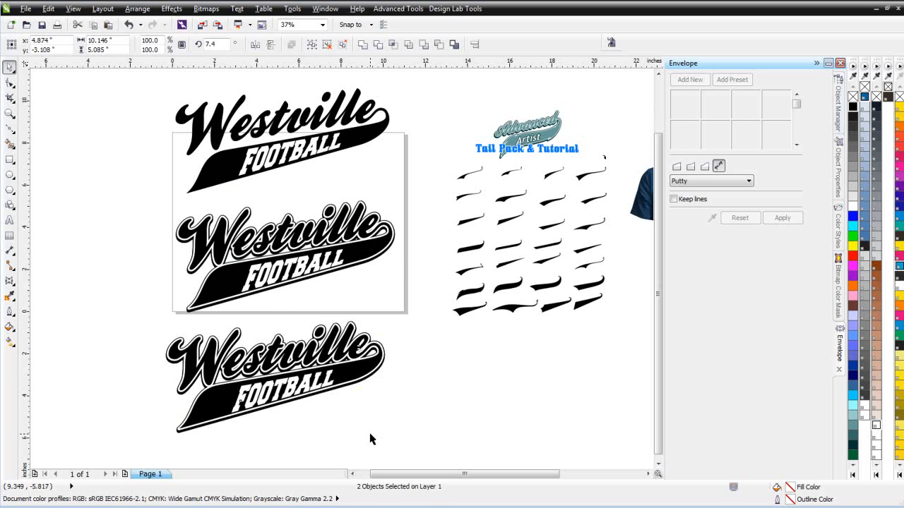
left_click(370, 434)
left_click(359, 372)
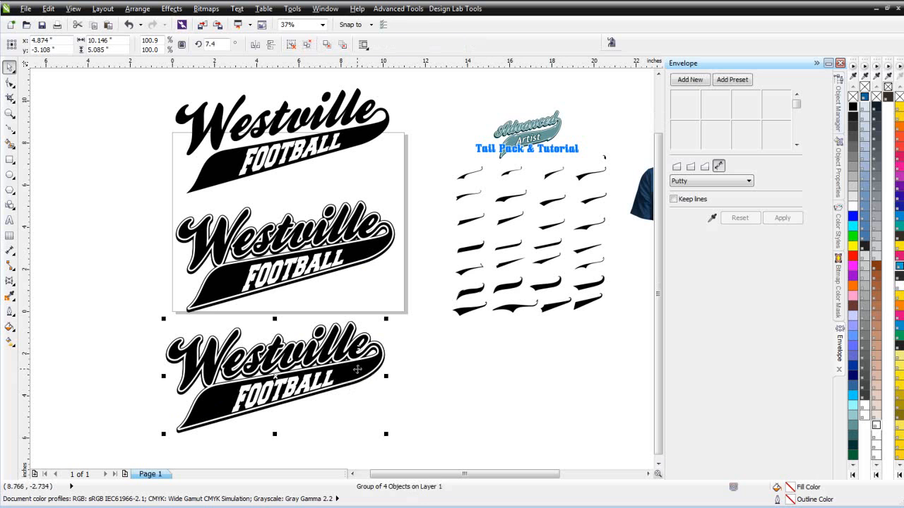
left_click(308, 45)
scroll(344, 268, "up", 2)
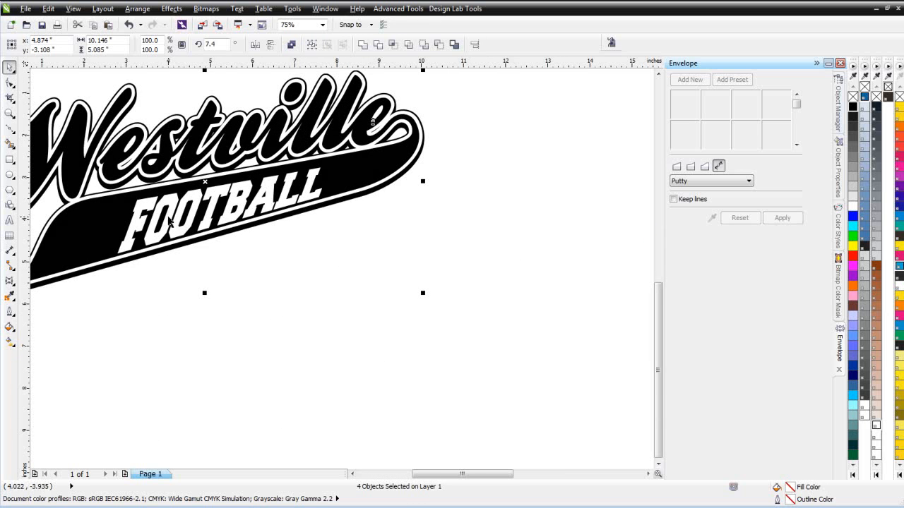
Step: Copy the lower design's inner lettering and tail in place, remove the copy's outline and fill it with PANTONE Red 032 C
left_click(367, 291)
left_click(558, 430)
left_click(365, 300)
left_click_drag(365, 293, 369, 286)
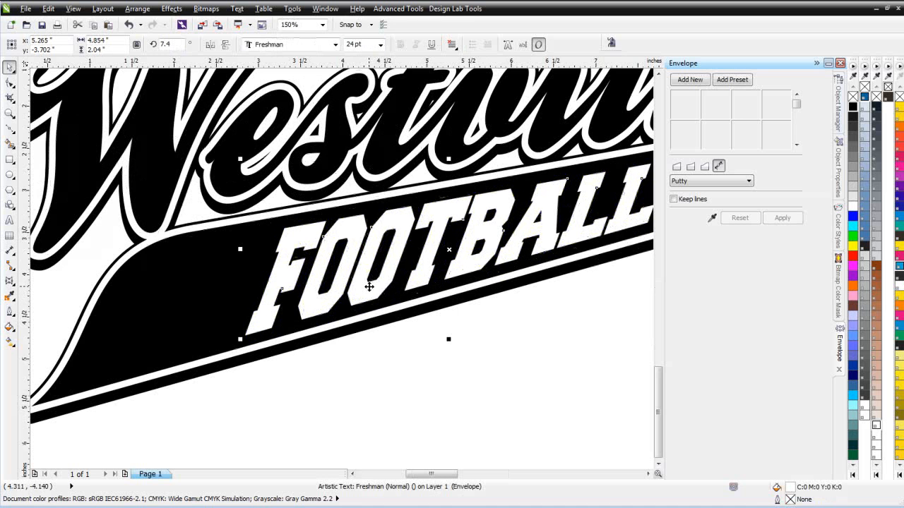
scroll(416, 318, "down", 1)
left_click(266, 352)
left_click(216, 246)
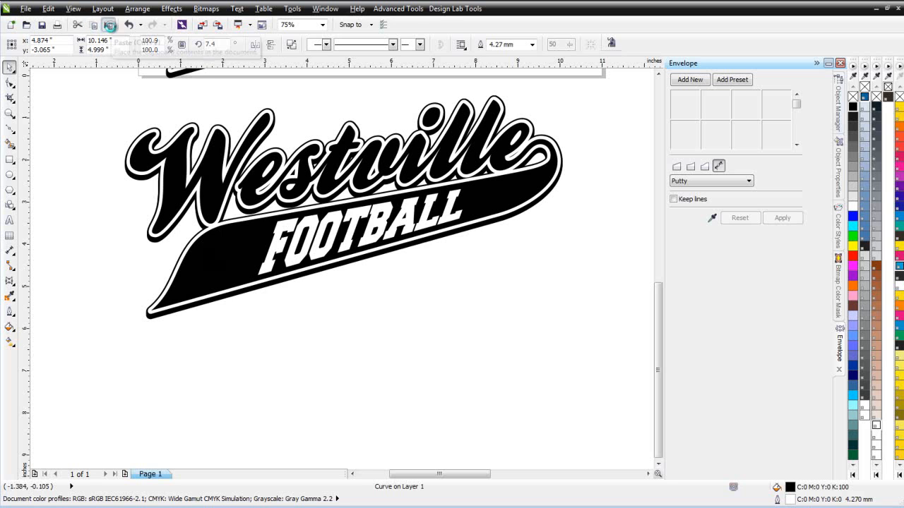
left_click(110, 25)
right_click(863, 90)
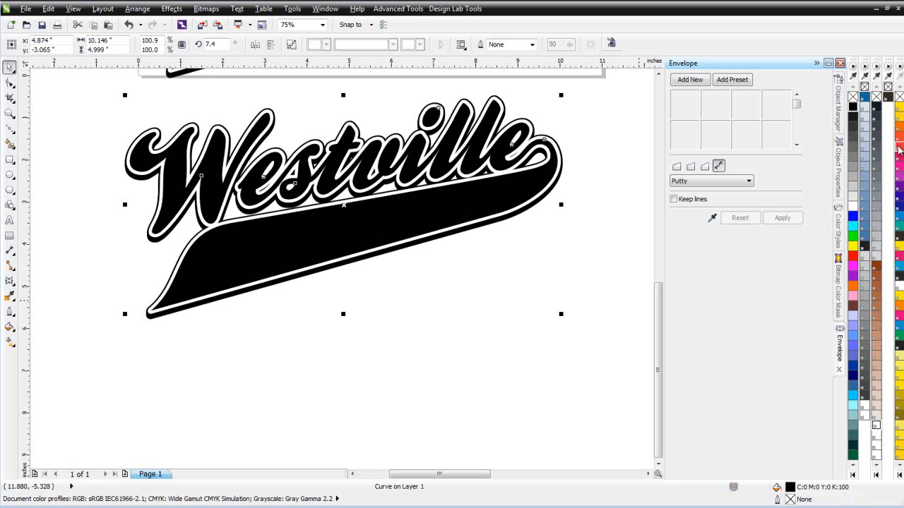
left_click(899, 147)
scroll(322, 292, "up", 2)
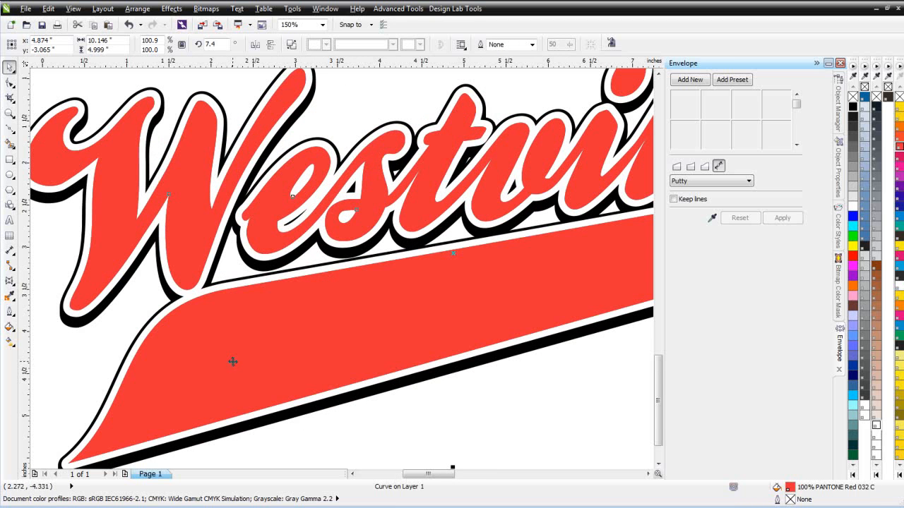
Step: Duplicate the red lettering slightly up and to the right, fill the duplicate with PANTONE Purple C, and subtract it from the red shape
mouse_move(188, 333)
left_mouse_down()
mouse_move(197, 334)
mouse_move(192, 326)
left_mouse_up()
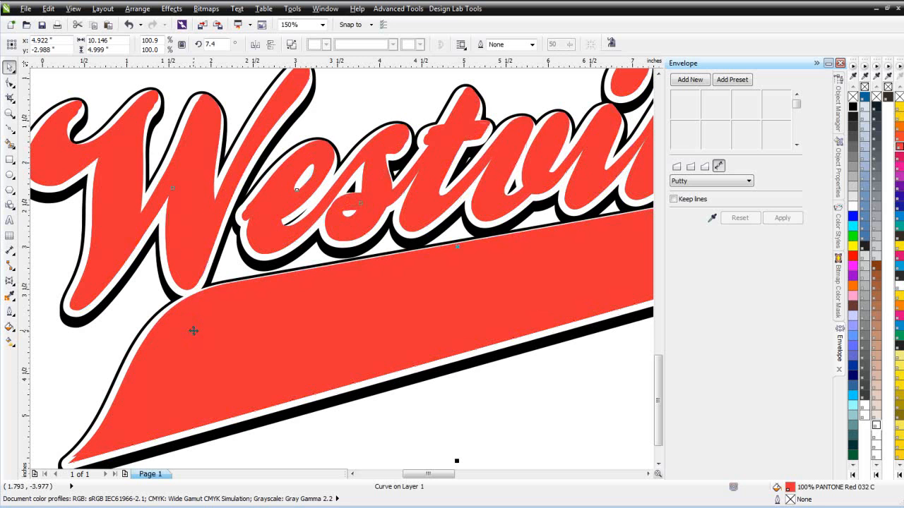
left_click(899, 176)
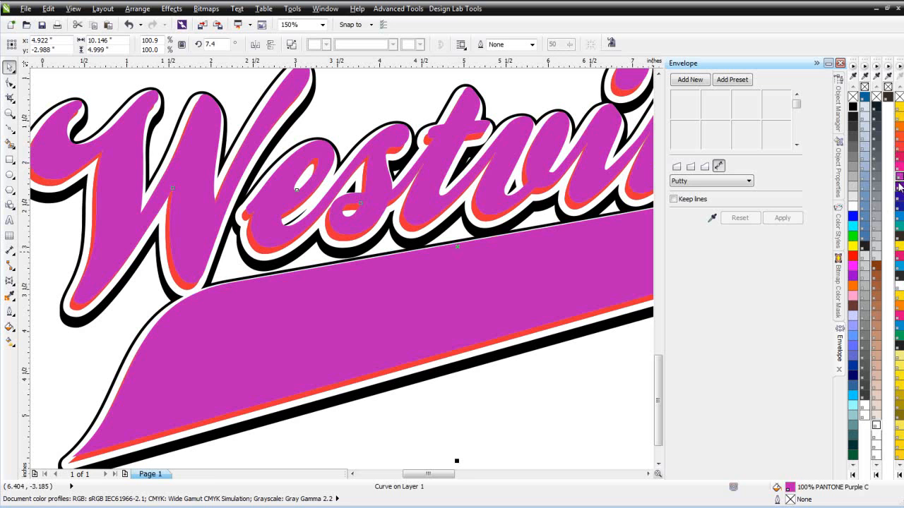
left_click(82, 313, "shift")
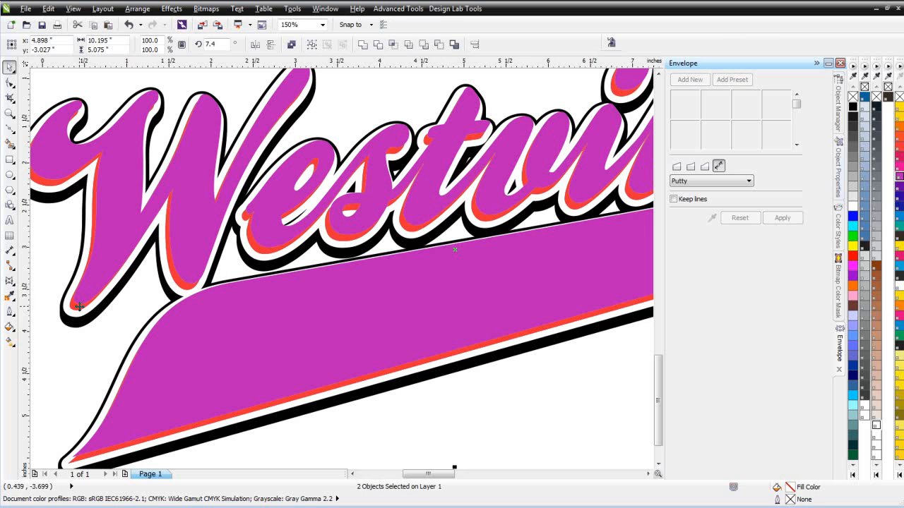
left_click(447, 44)
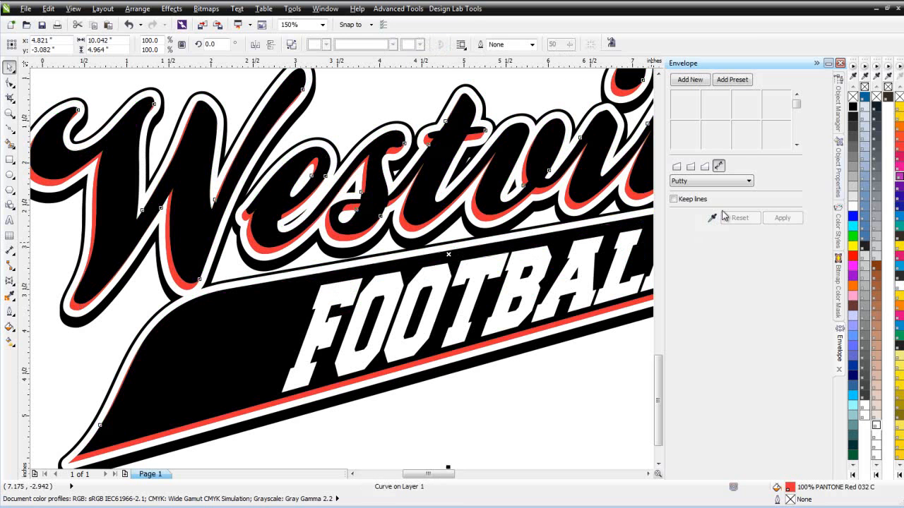
Step: Fill the trimmed inner shadow with black and the main lettering and tail with blue C:40 M:20 Y:0 K:40
left_click(854, 109)
left_click(191, 202)
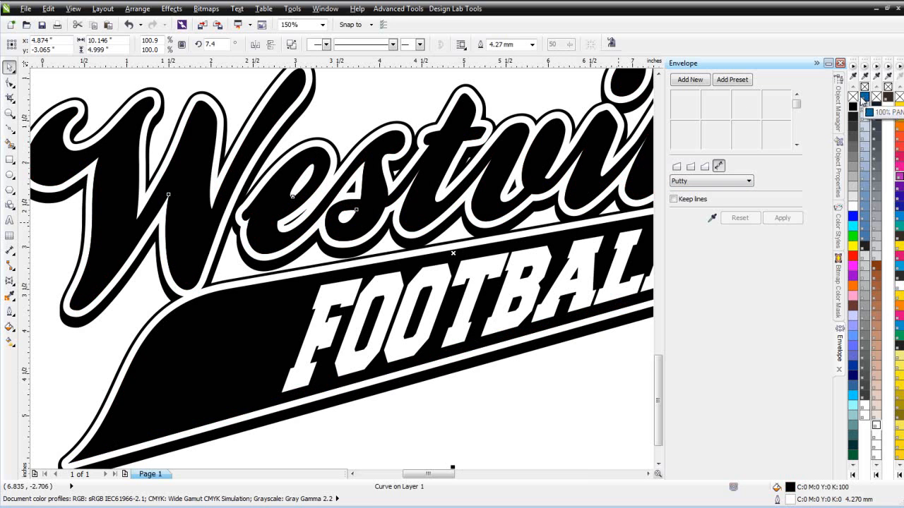
left_click(853, 385)
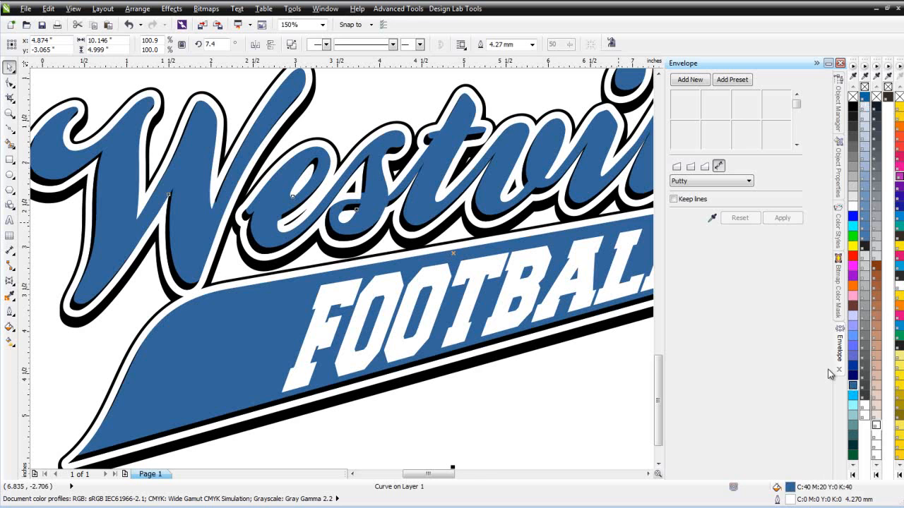
scroll(276, 371, "down", 1)
left_click(472, 324)
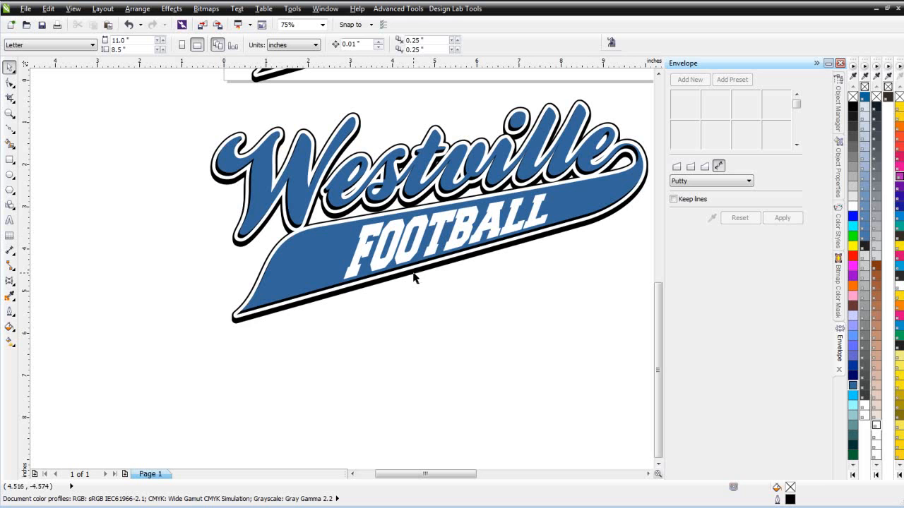
Step: Delete the black outlined design that sits between the plain black and the blue versions
scroll(423, 275, "down", 1)
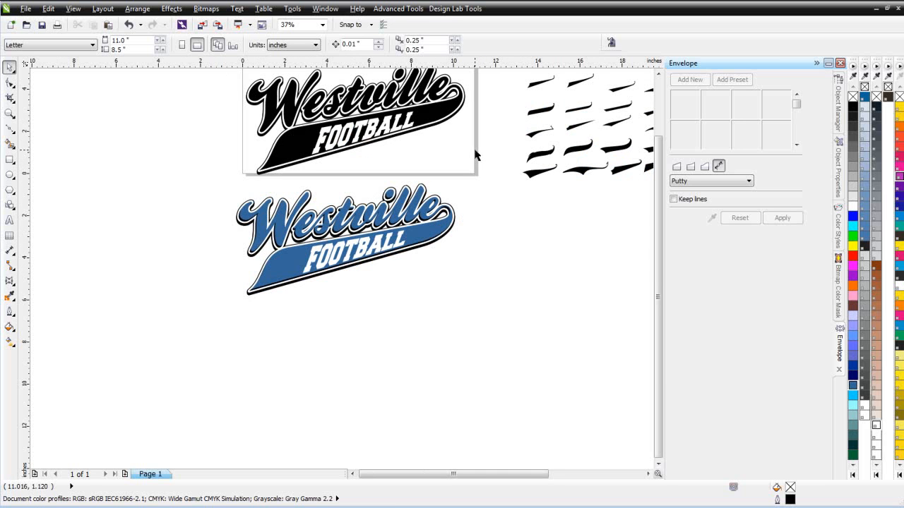
scroll(478, 166, "down", 1)
left_click_drag(189, 214, 359, 281)
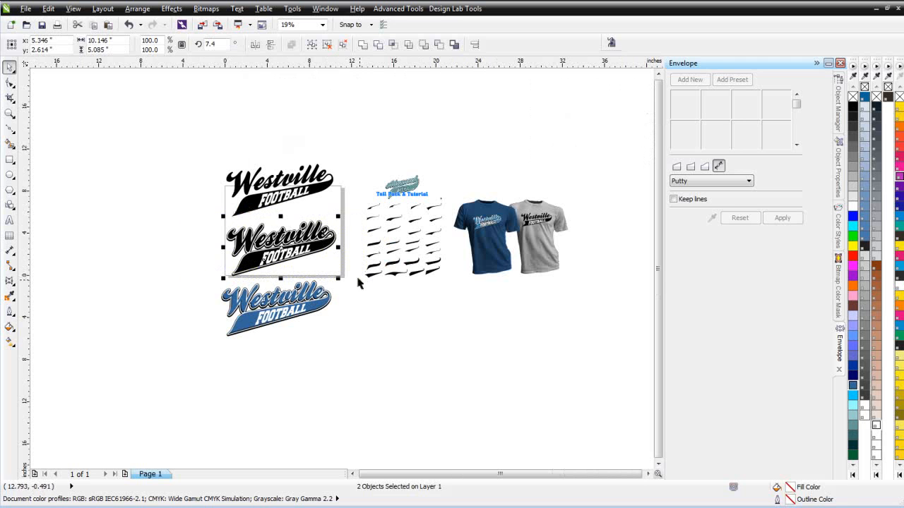
key("Delete")
Step: Move the complete blue Westville FOOTBALL design above the plain black version
left_click_drag(217, 253, 382, 379)
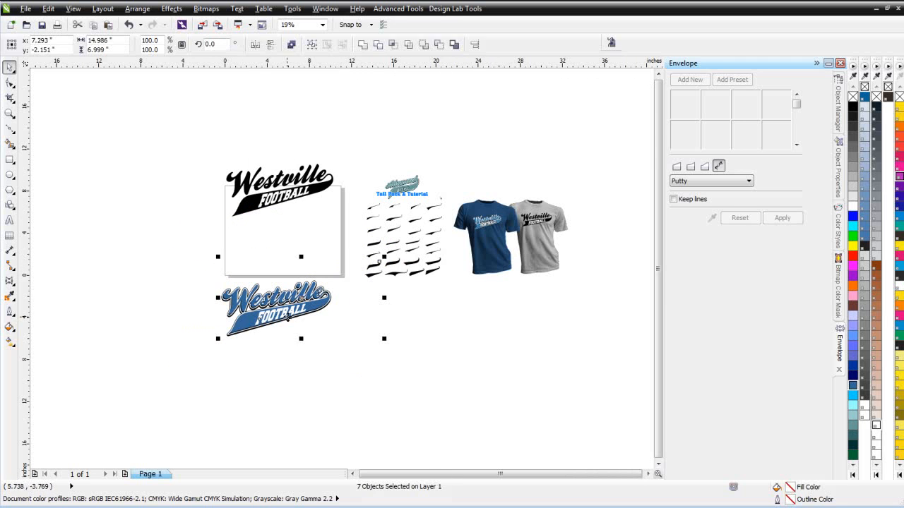
left_click(277, 346)
left_click_drag(197, 278, 373, 355)
left_click_drag(299, 310, 314, 138)
scroll(341, 269, "up", 2)
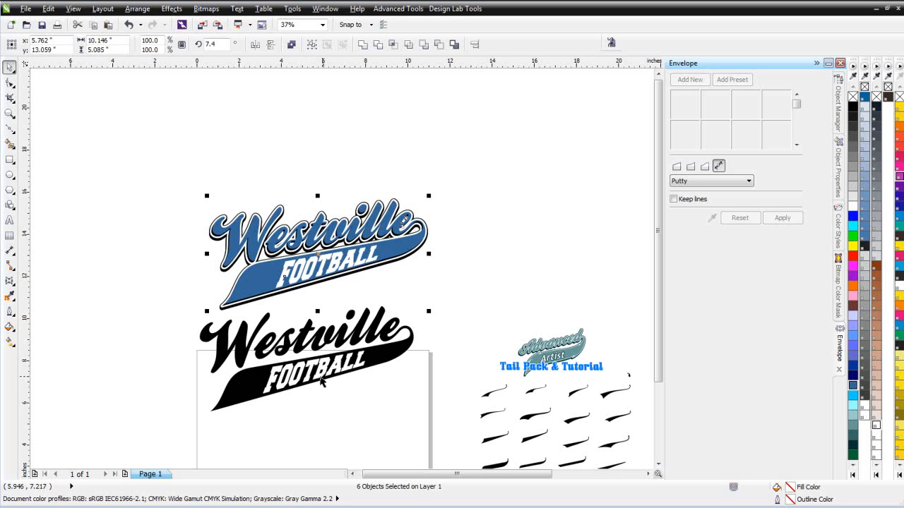
scroll(239, 296, "up", 2)
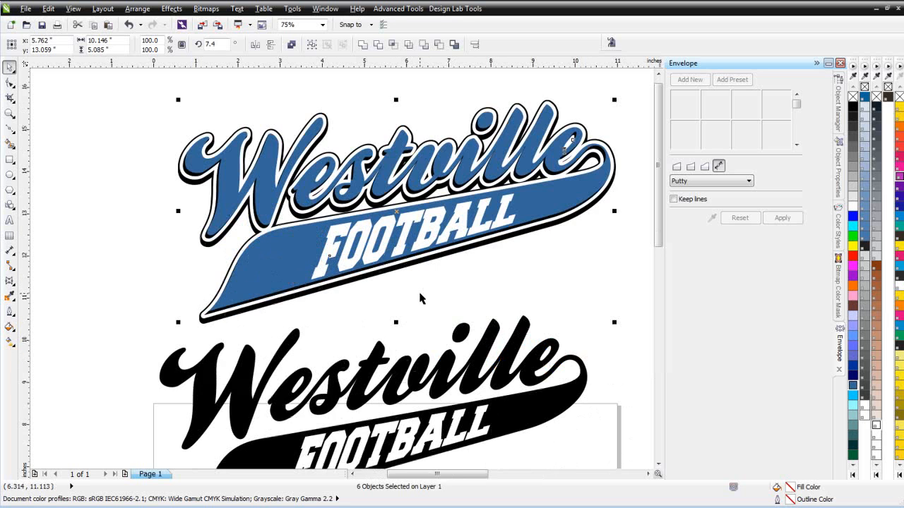
Step: Give the FOOTBALL text on the blue design a black 2.5 mm outline behind the fill, with rounded corners and line caps
left_click(428, 298)
left_click(399, 254)
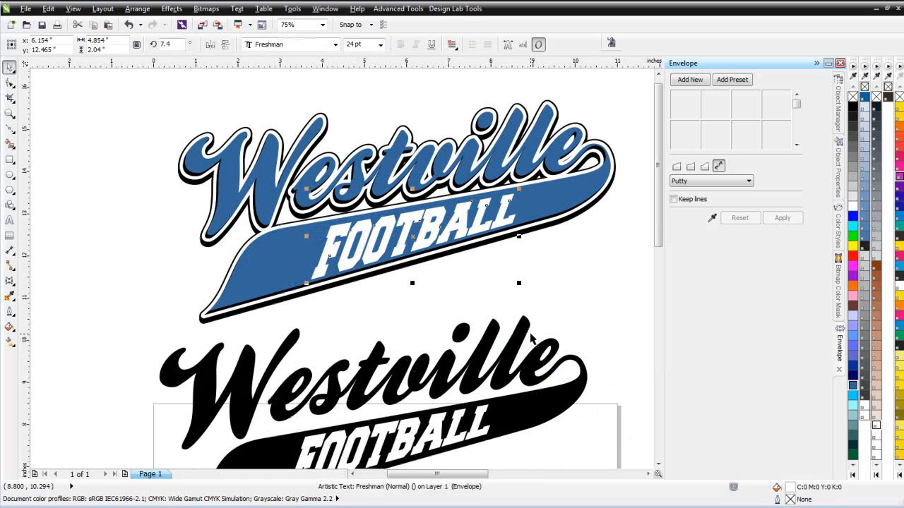
left_click(839, 162)
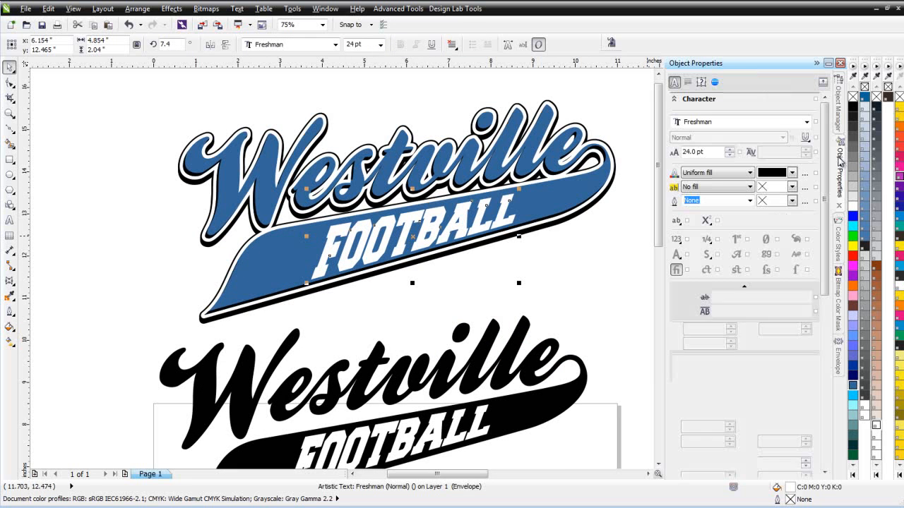
left_click(750, 200)
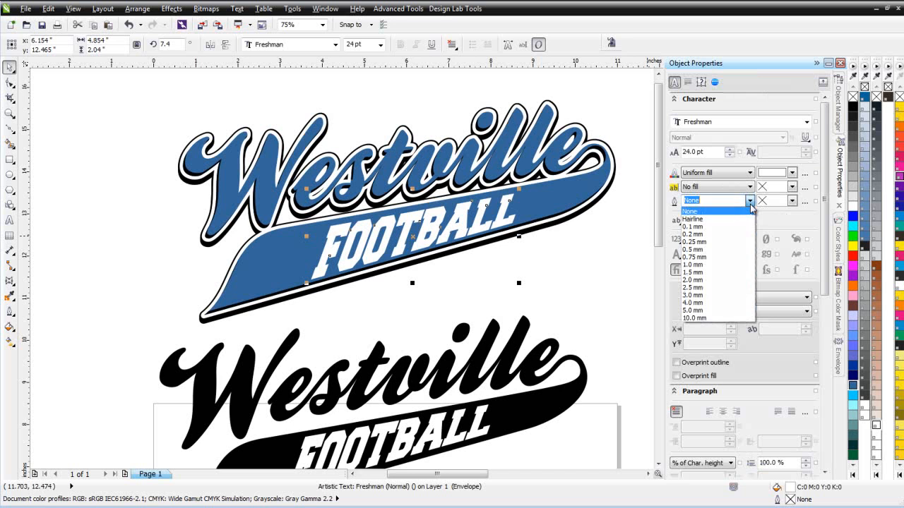
left_click(728, 288)
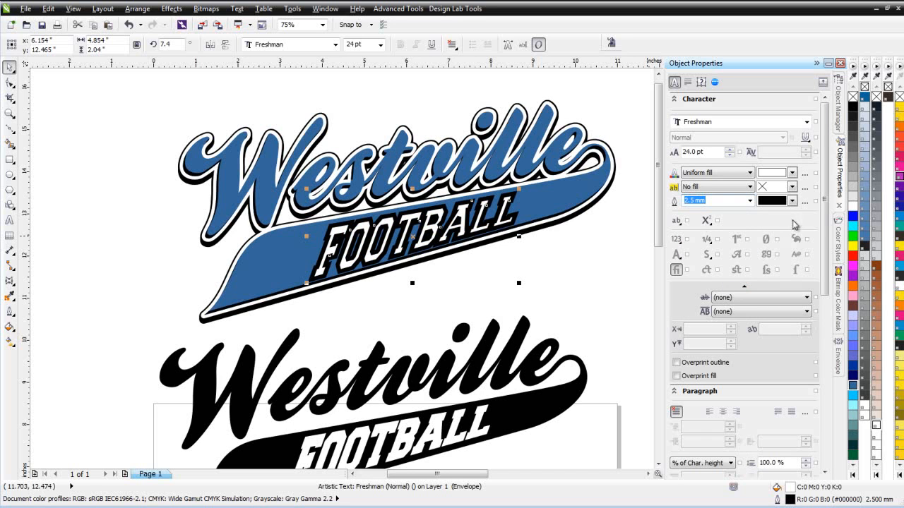
left_click(805, 201)
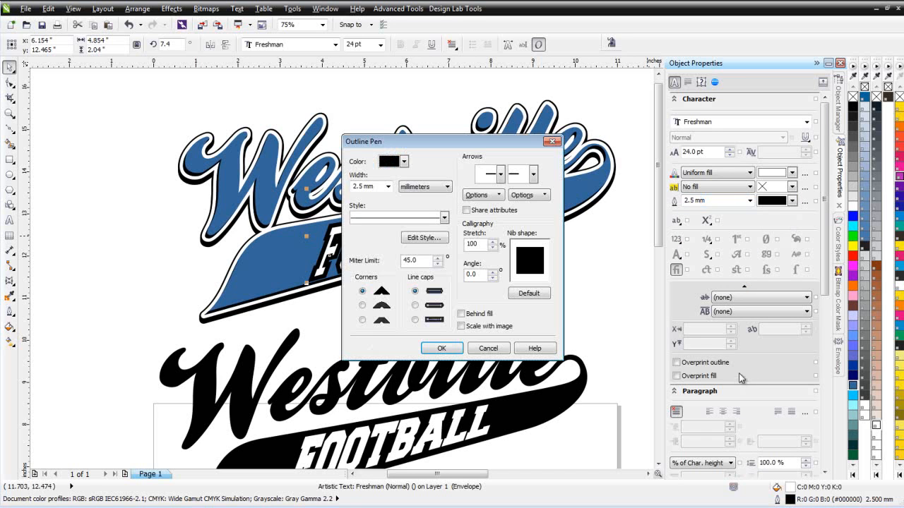
left_click(363, 305)
left_click(415, 305)
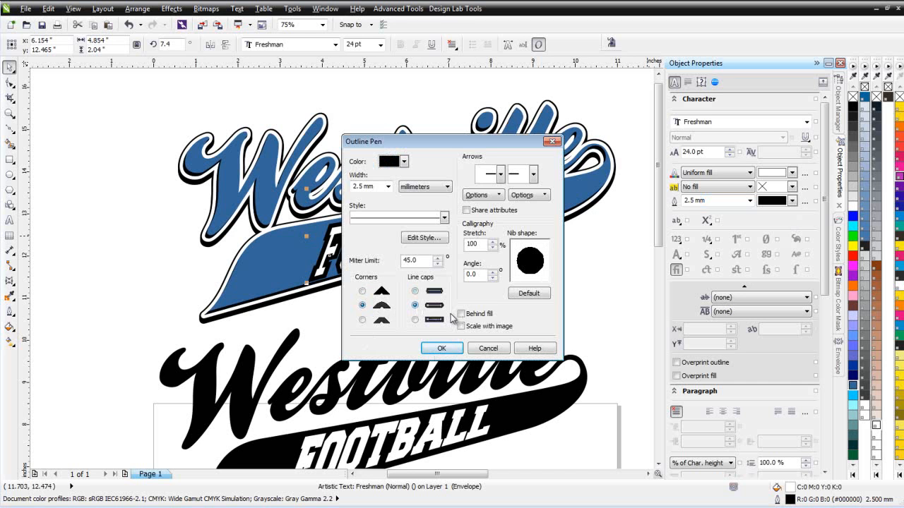
left_click(461, 313)
left_click(443, 348)
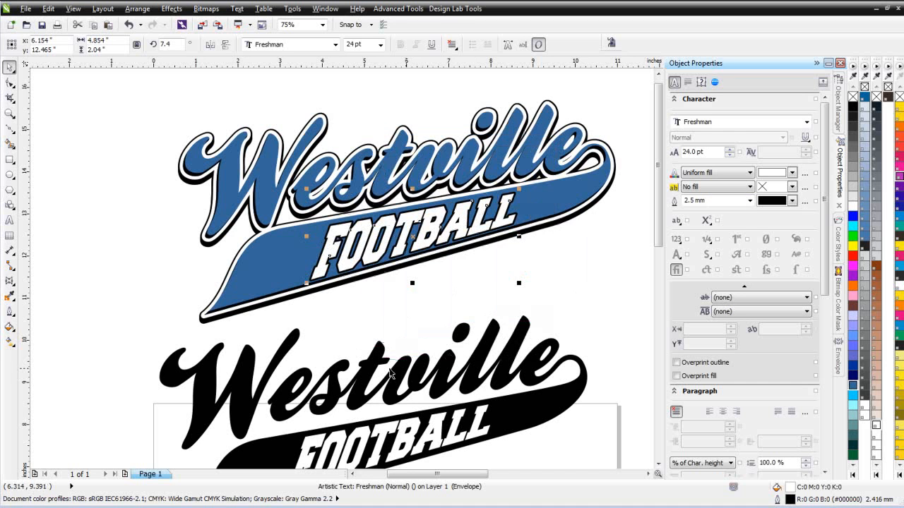
Step: Move the outlined FOOTBALL text about 0.09 inches to the left within the blue tail
scroll(444, 274, "up", 2)
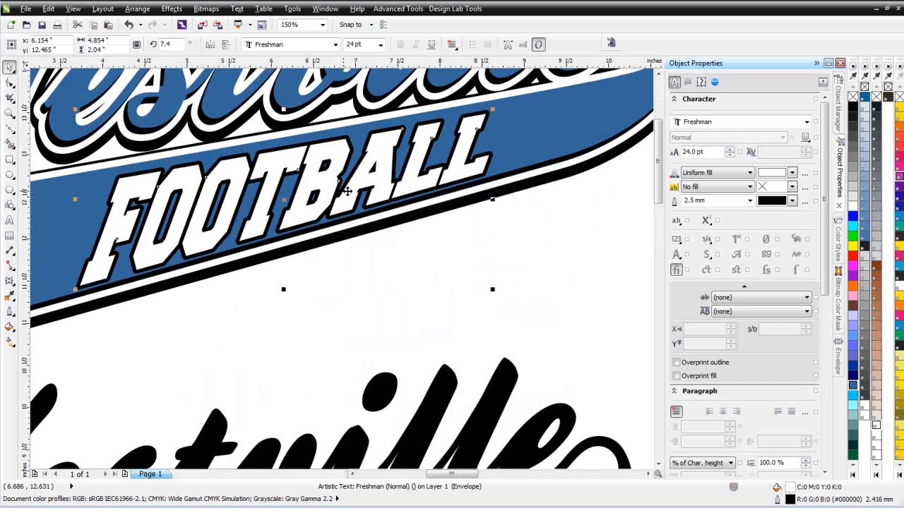
left_click_drag(370, 183, 365, 183)
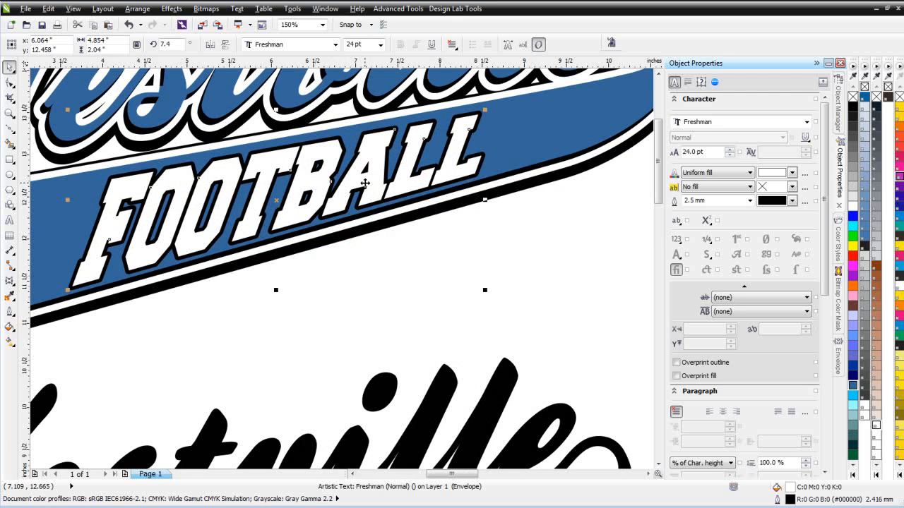
scroll(357, 276, "down", 2)
key("Escape")
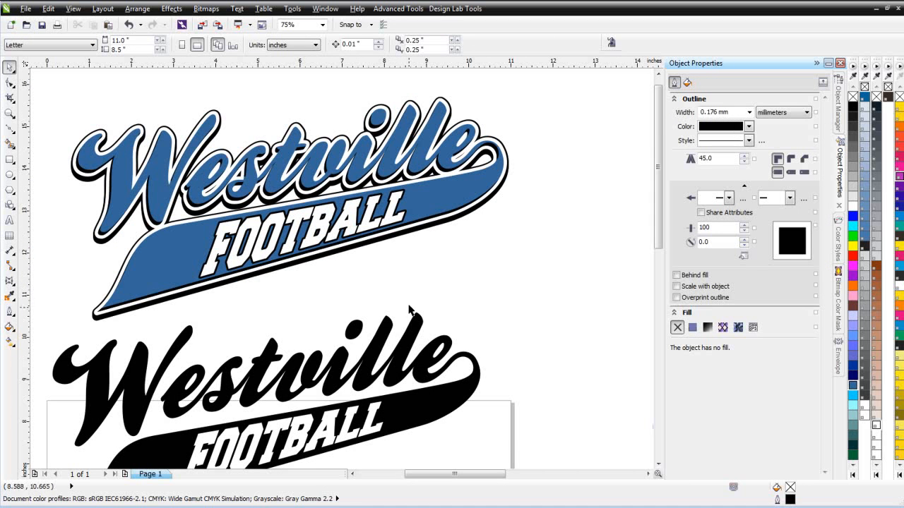
Step: Fill the blue lettering and tail with white, then paste a copy and move it down and to the right
left_click(428, 201)
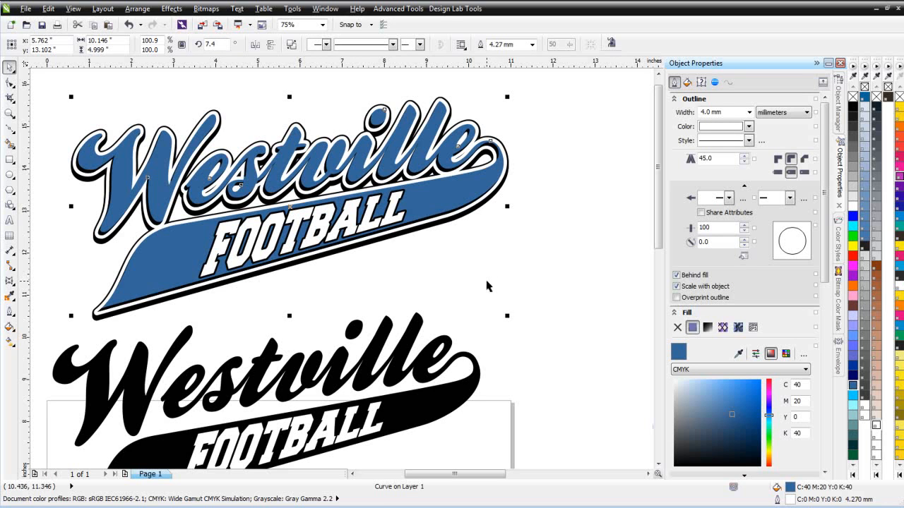
left_click(854, 206)
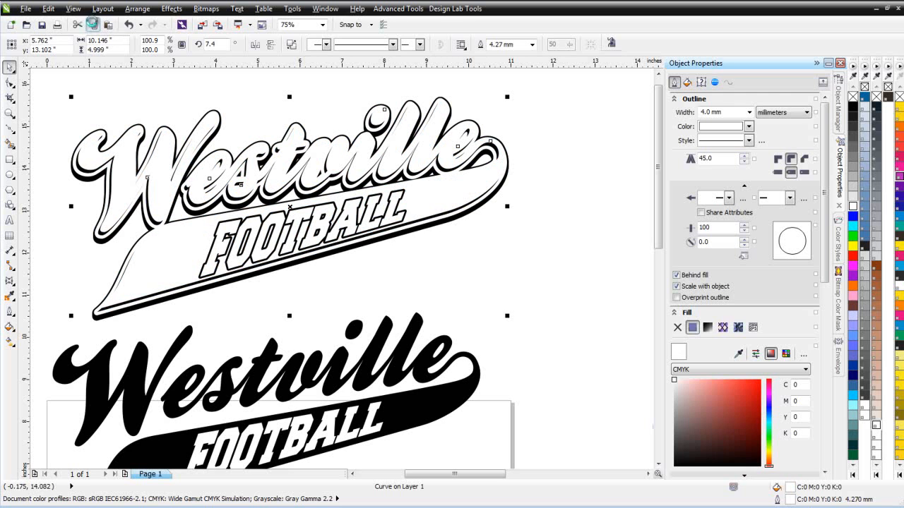
left_click(109, 27)
left_click_drag(296, 231, 441, 326)
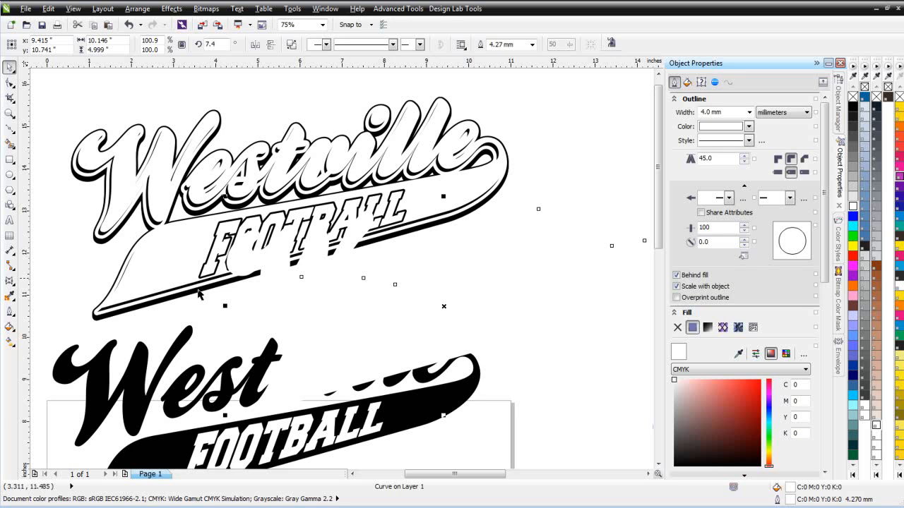
Step: Try to reorder the offset white copy relative to the original tail, and undo the copy
right_click(313, 260)
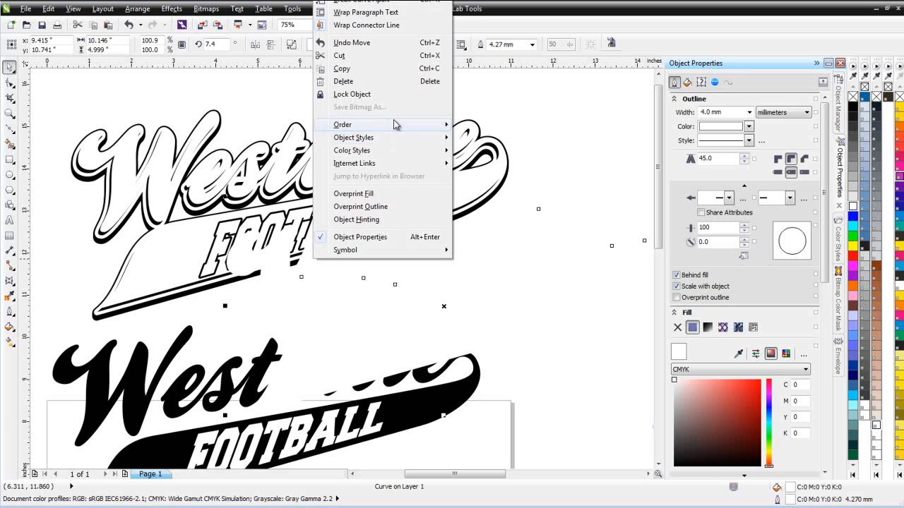
mouse_move(393, 123)
left_click(475, 92)
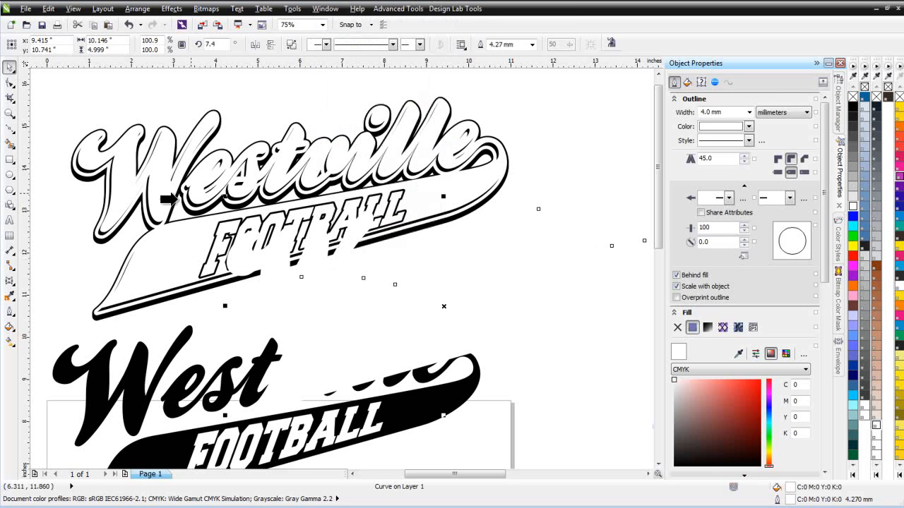
left_click(161, 258)
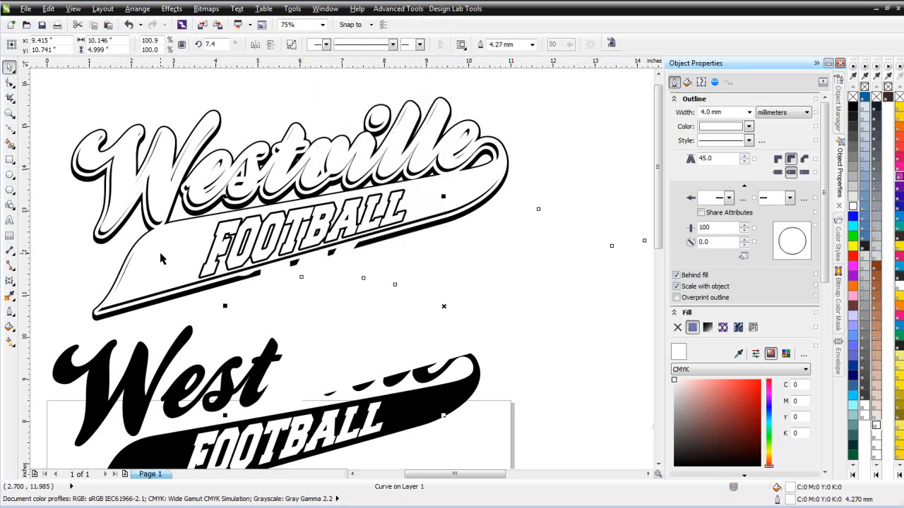
left_click(163, 257, "shift")
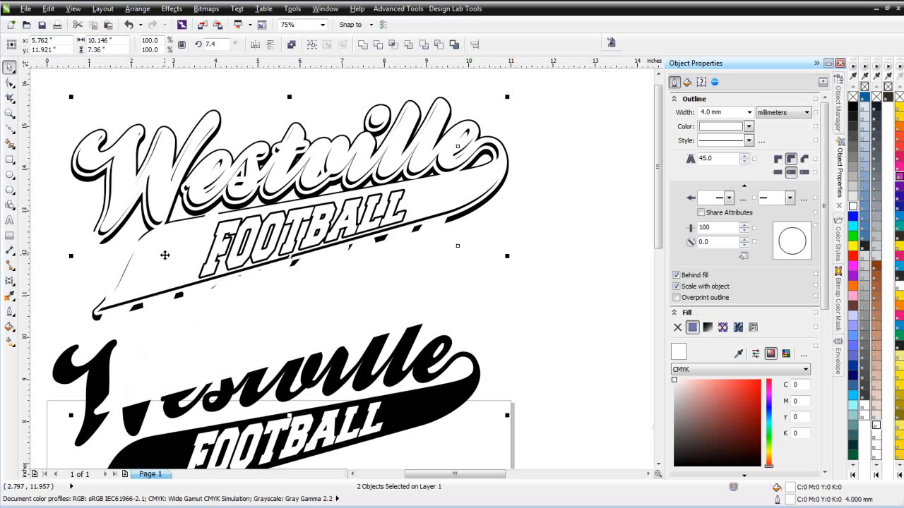
left_click(579, 247)
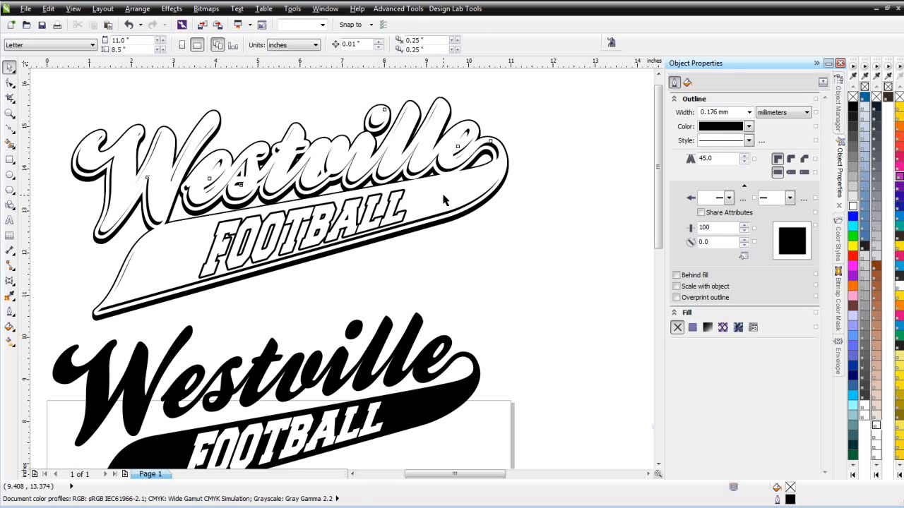
Step: Refill the main lettering and tail with blue C:40 M:20 Y:0 K:40
left_click(445, 201)
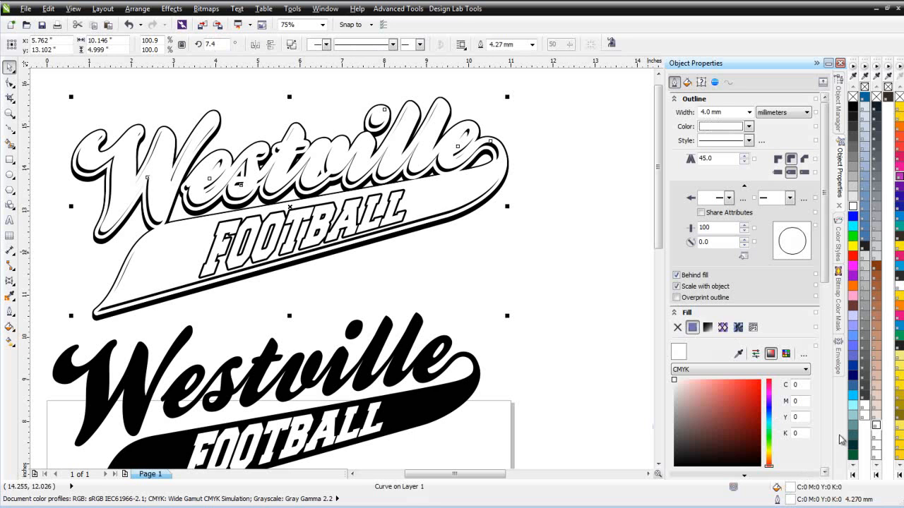
left_click(854, 385)
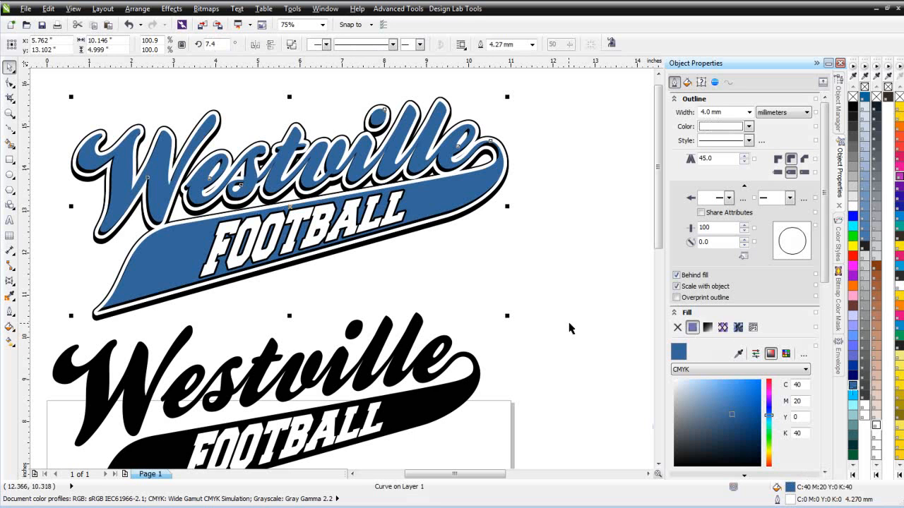
left_click(533, 322)
Step: Switch to FashionFactory and apply the Rock This texture as transparency to the blue Westville lettering and tail
scroll(327, 276, "down", 1)
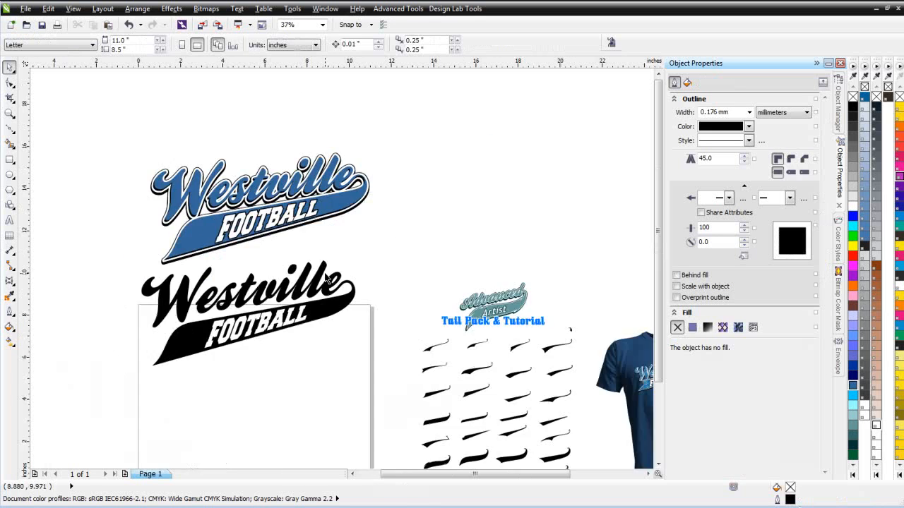
left_click_drag(105, 137, 419, 269)
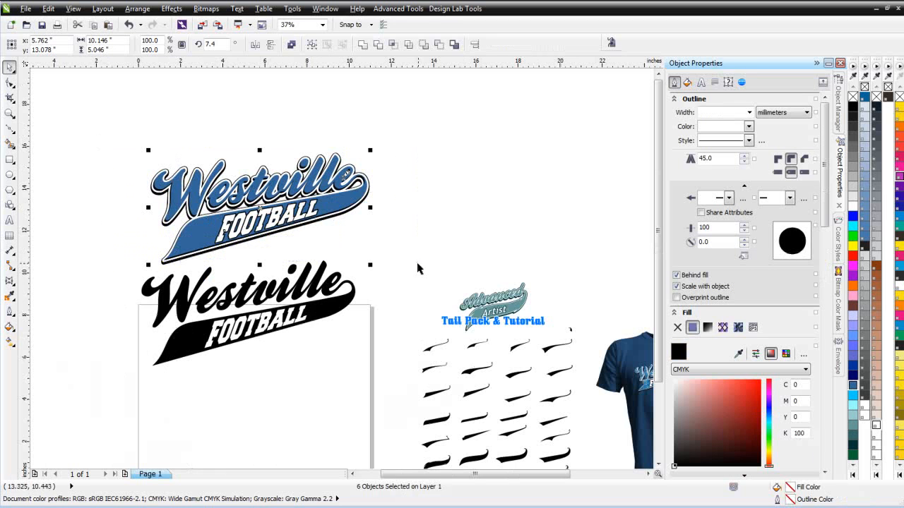
left_click(427, 220)
left_click(351, 204)
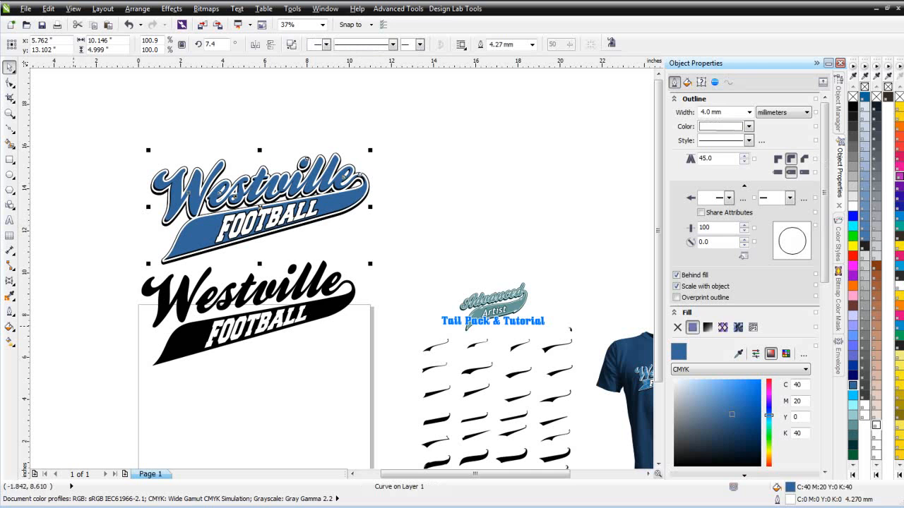
key("alt+Tab")
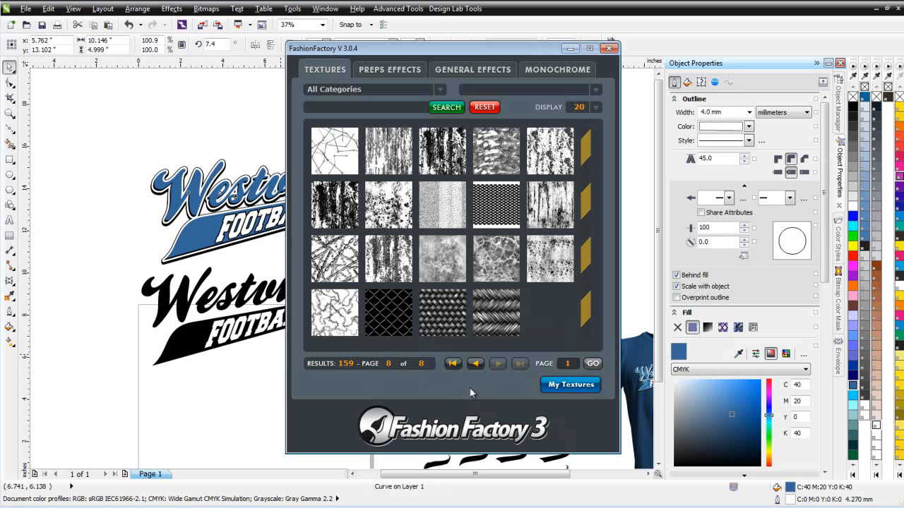
left_click(476, 364)
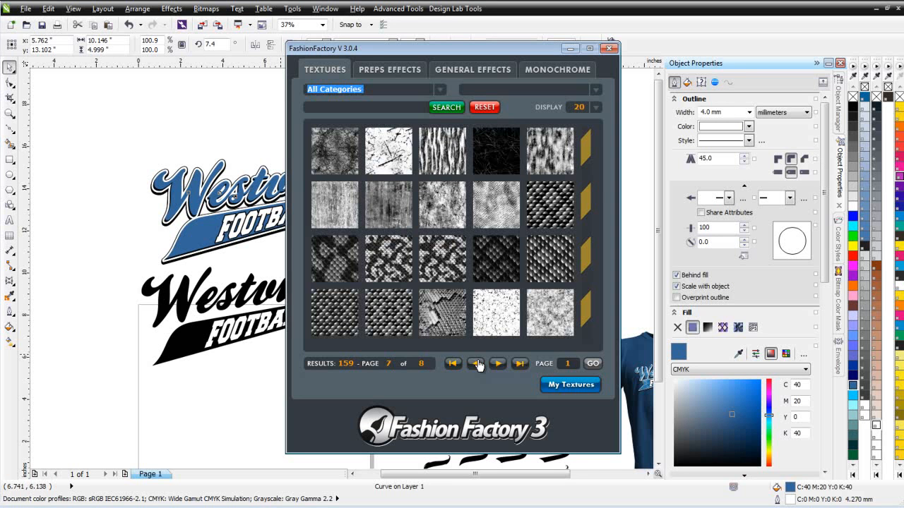
left_click(478, 364)
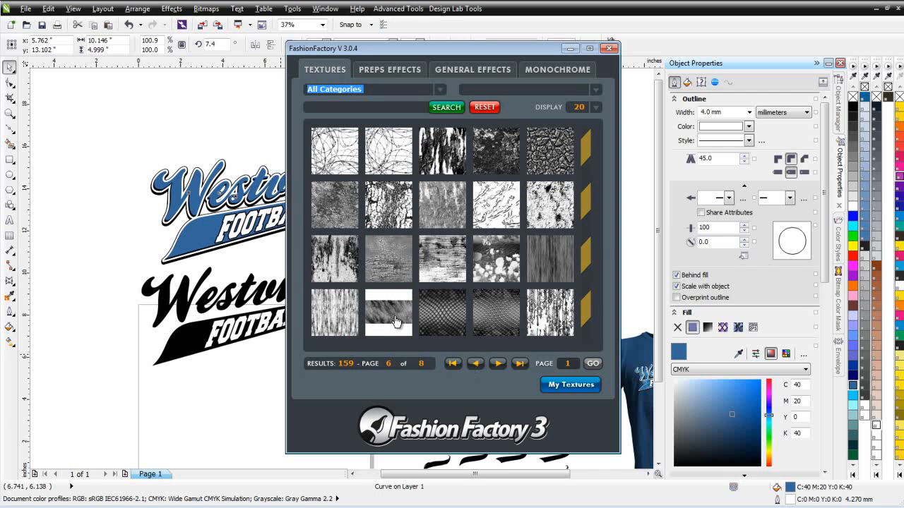
left_click(397, 202)
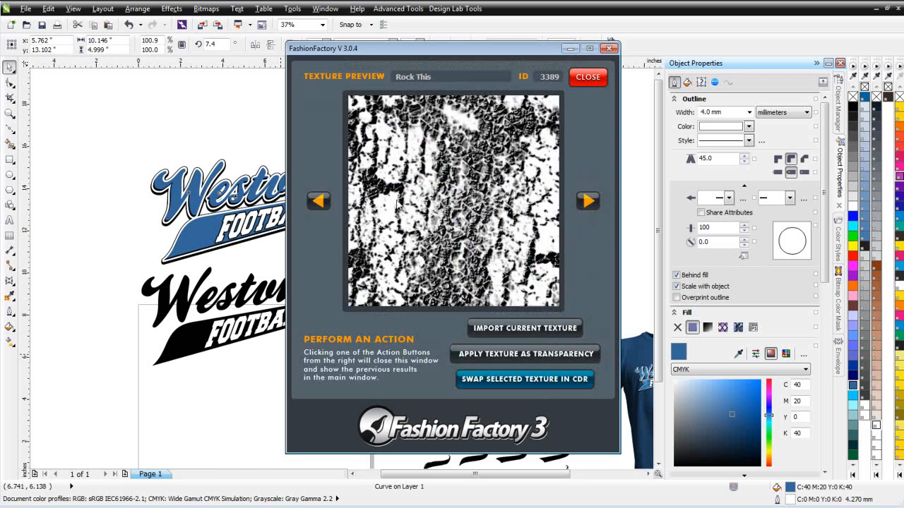
left_click(557, 360)
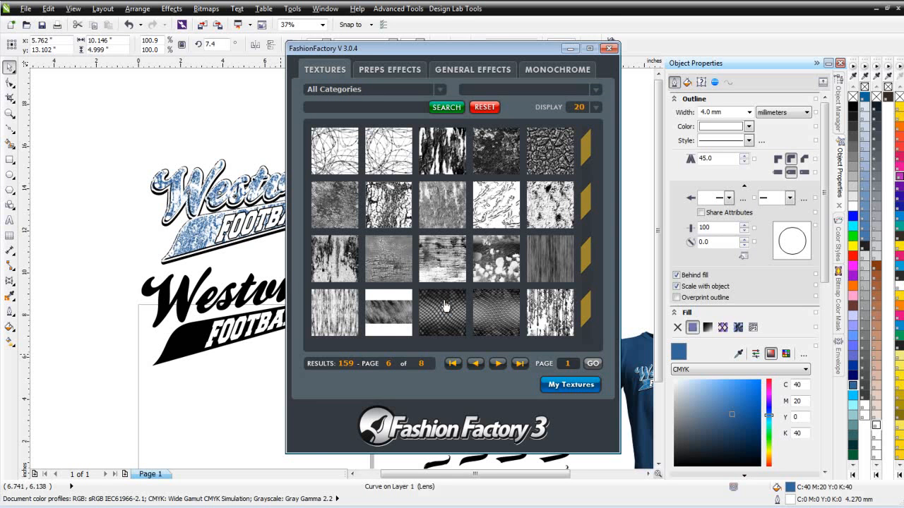
left_click(573, 50)
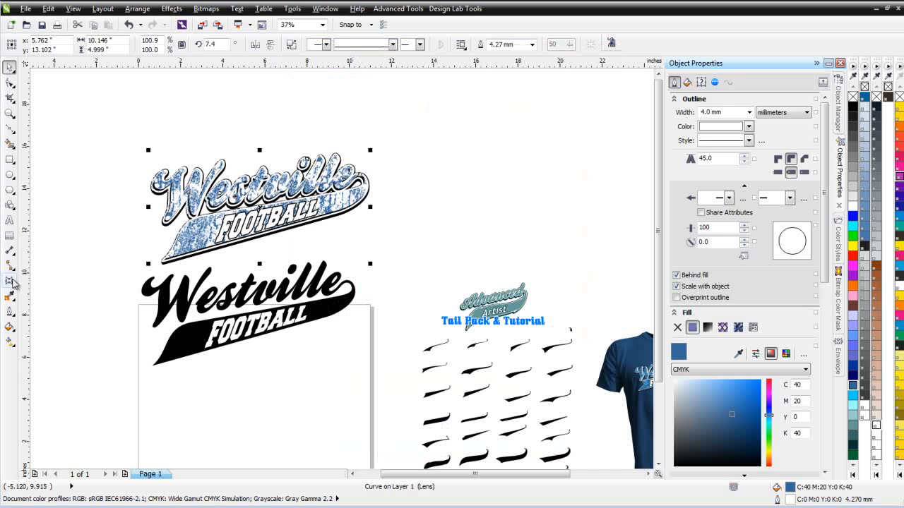
Step: Set the texture's starting transparency to 0 and its ending transparency to 59
left_click(12, 283)
left_click(49, 361)
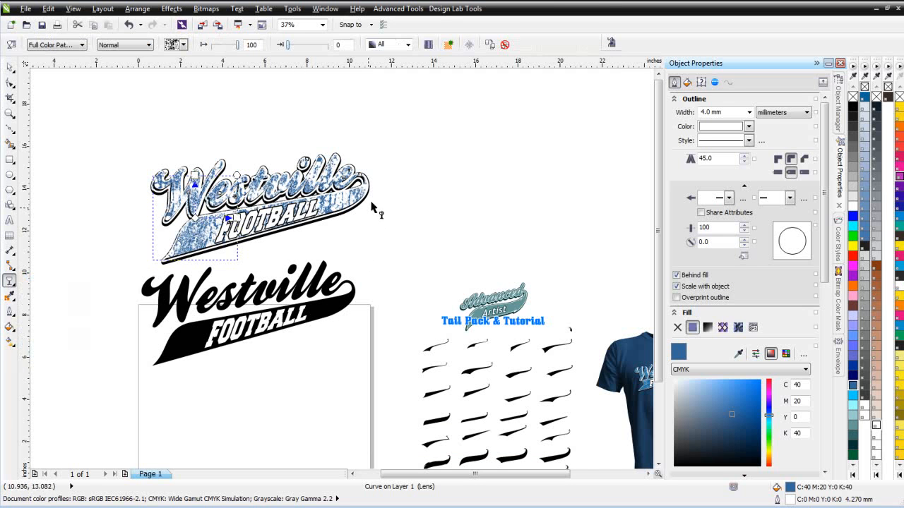
left_click_drag(238, 45, 209, 47)
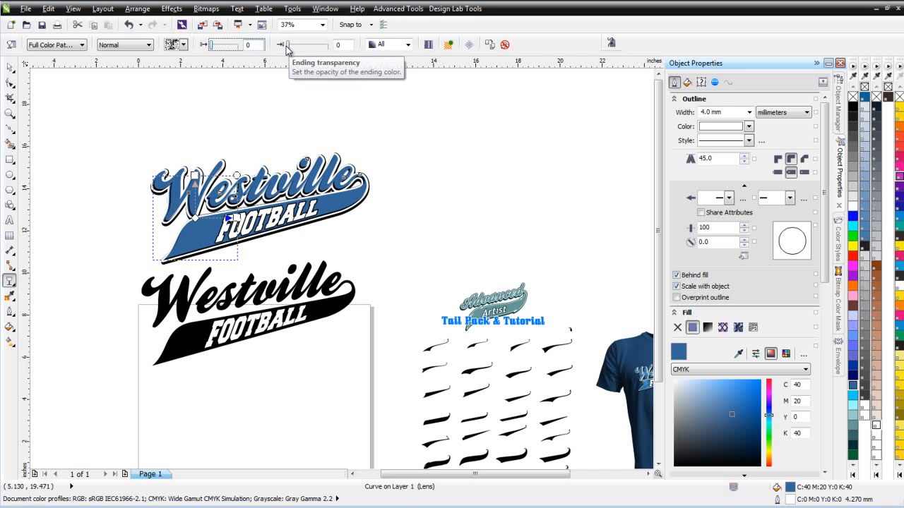
left_click_drag(288, 46, 314, 57)
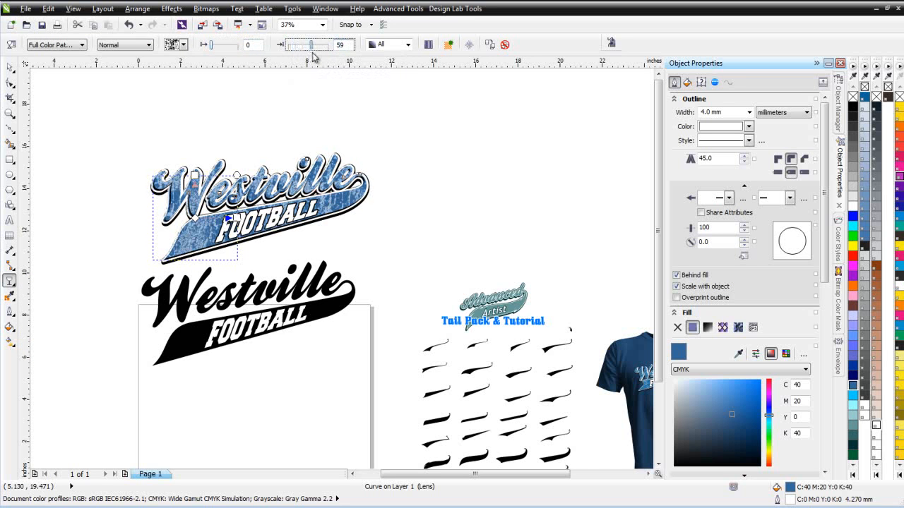
Step: Shrink the transparency pattern tile on the blue lettering to about half its size and rotate it slightly
scroll(297, 206, "up", 2)
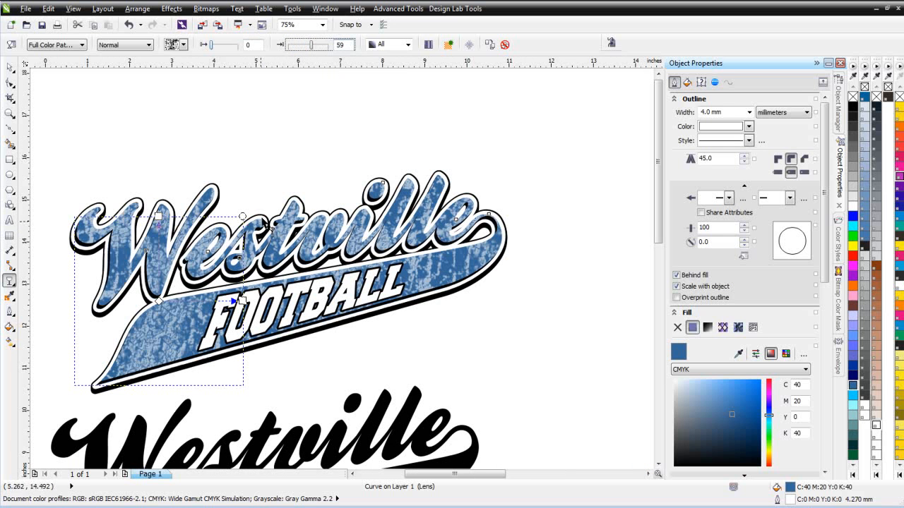
left_click_drag(242, 215, 203, 265)
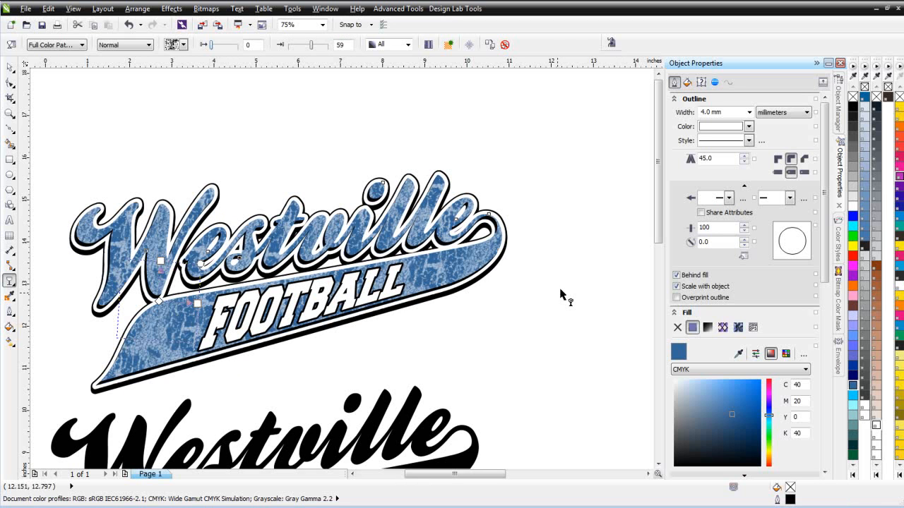
left_click(9, 68)
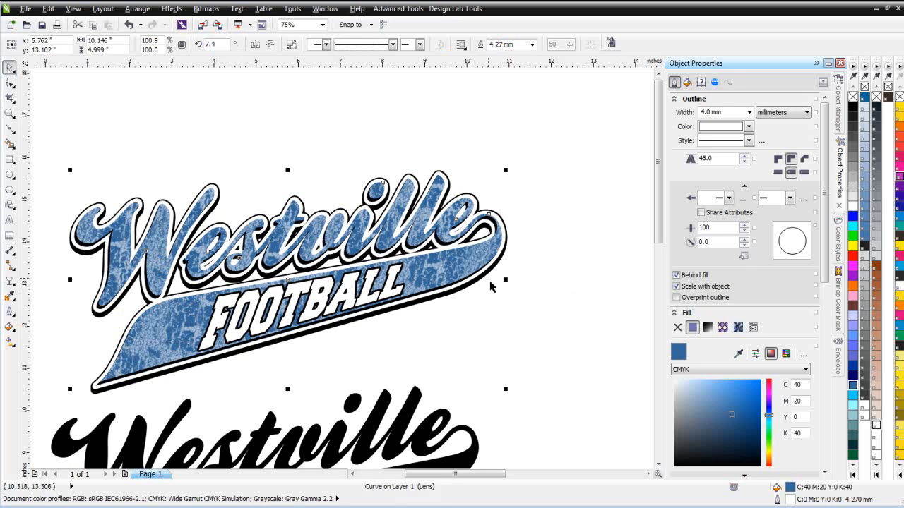
Step: Duplicate the blue textured Westville lettering and tail, offset the copy below and to the right, and remove its outline
left_click(533, 336)
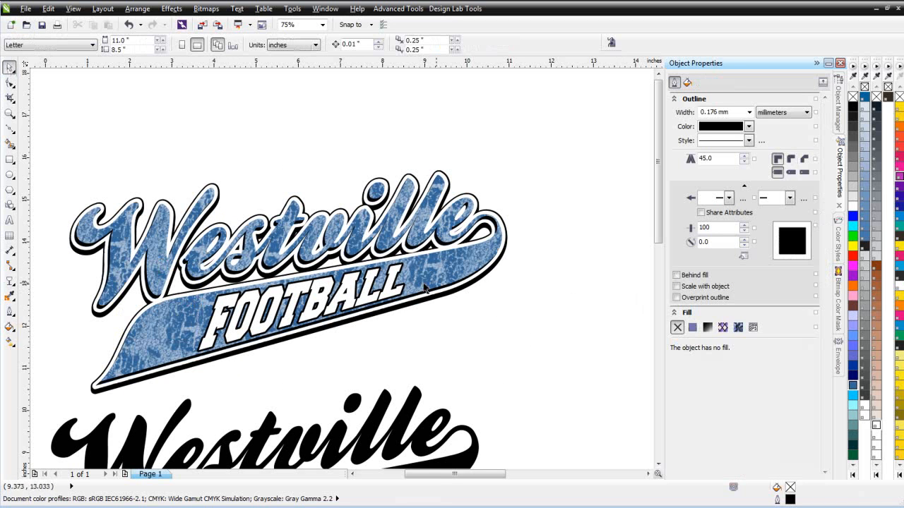
left_click(171, 345)
left_click(93, 25)
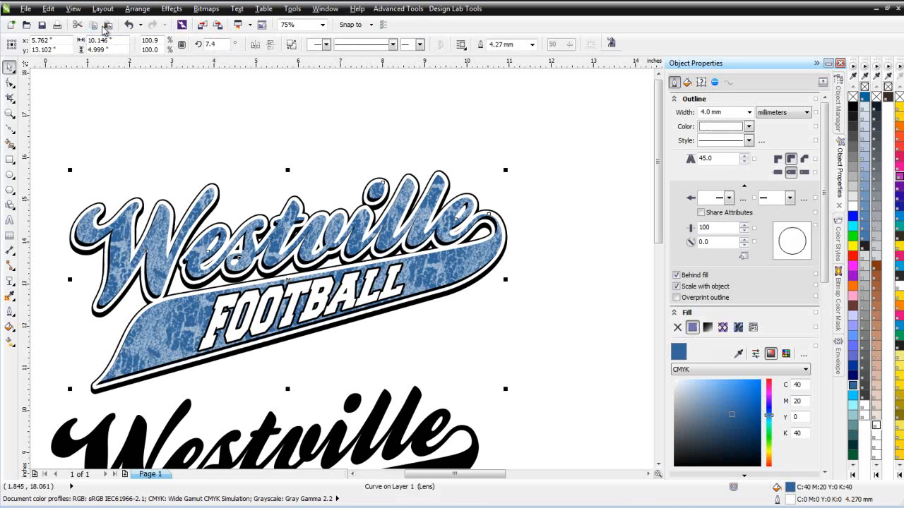
left_click(108, 26)
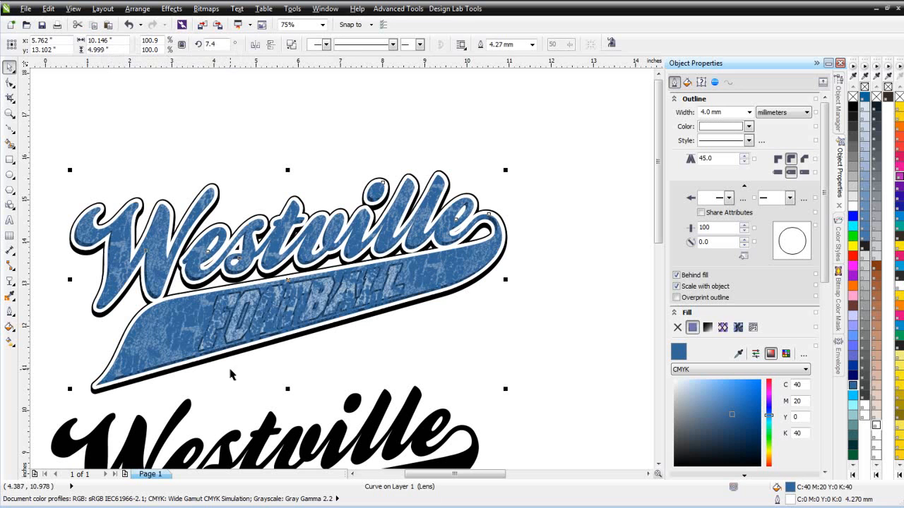
left_click_drag(190, 332, 272, 417)
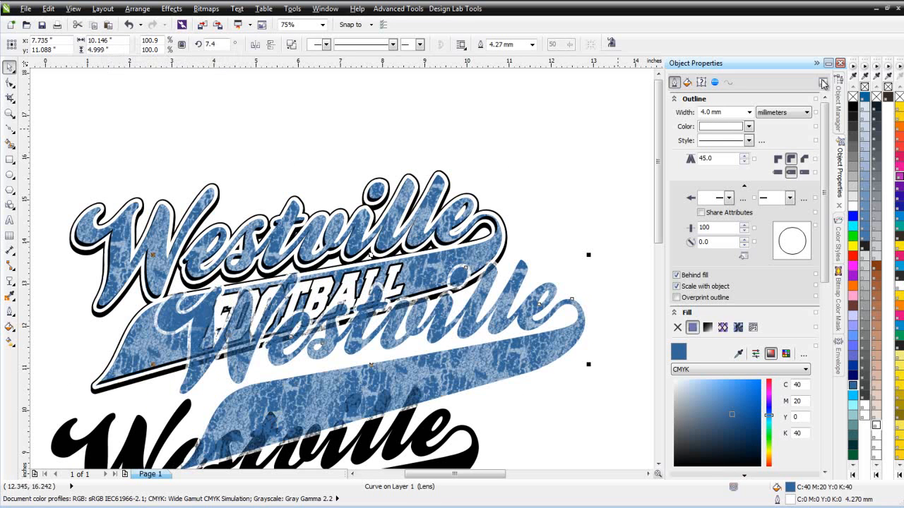
right_click(874, 94)
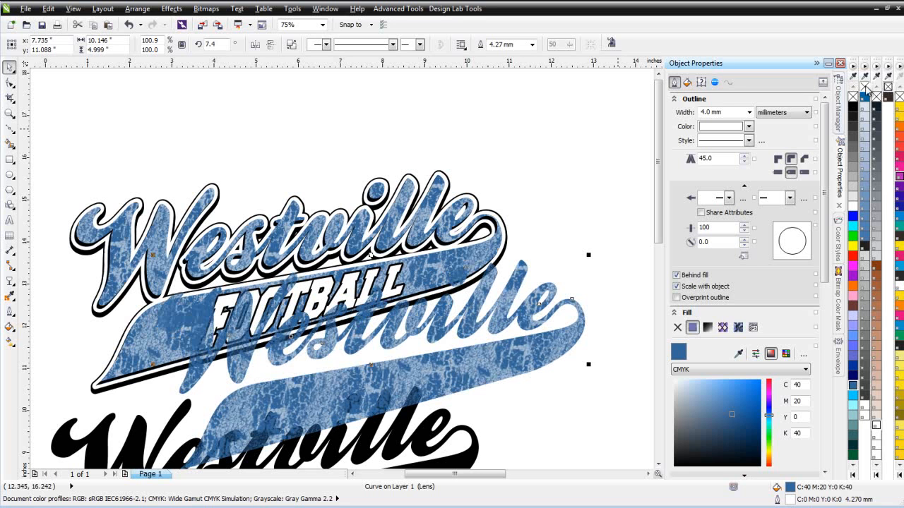
left_click(188, 362)
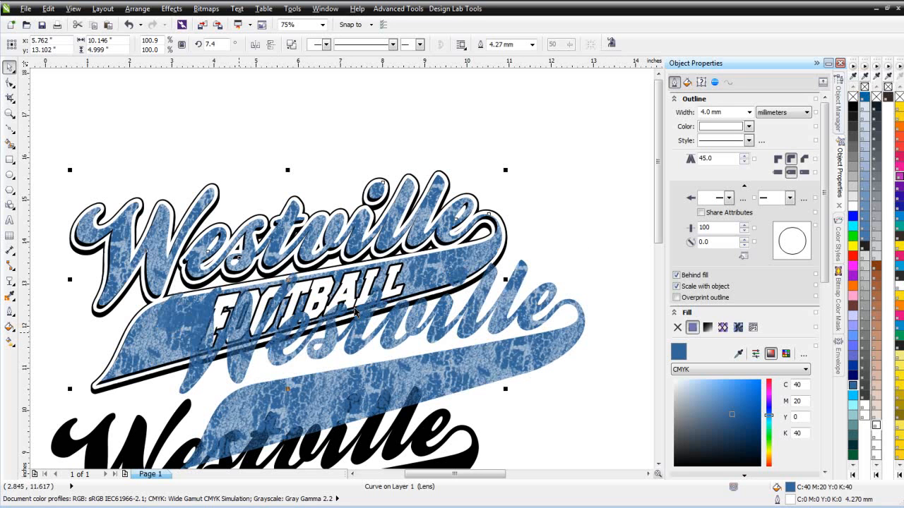
right_click(864, 96)
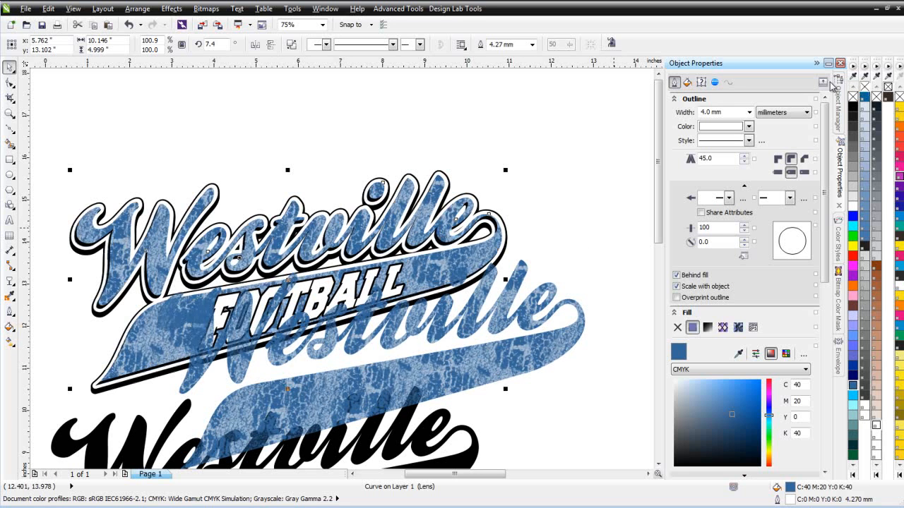
Step: Stack the duplicate above the original lettering but behind FOOTBALL, and align both horizontally and vertically on their centres
left_click(415, 383)
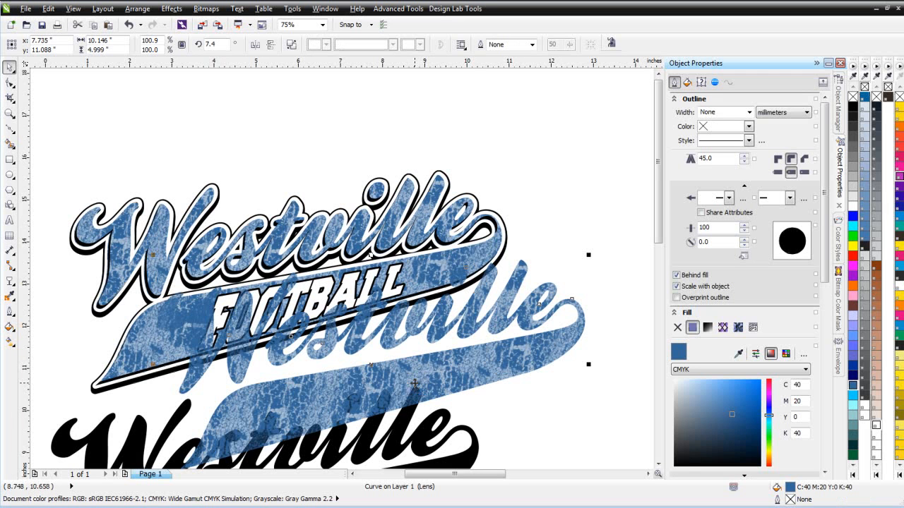
right_click(420, 387)
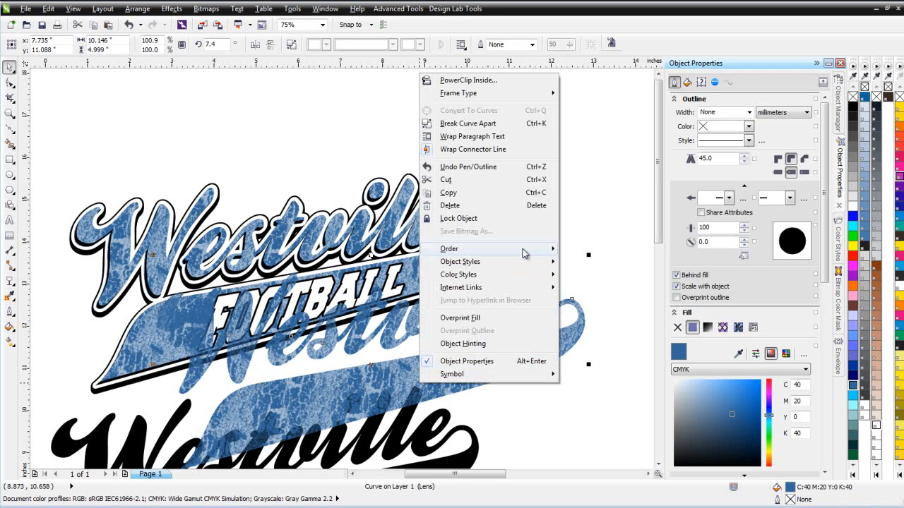
mouse_move(524, 251)
left_click(601, 215)
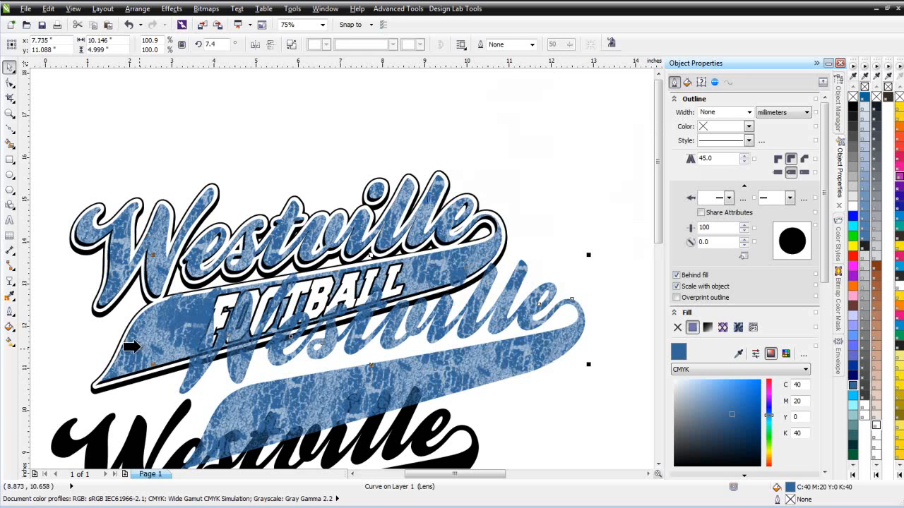
left_click(154, 339)
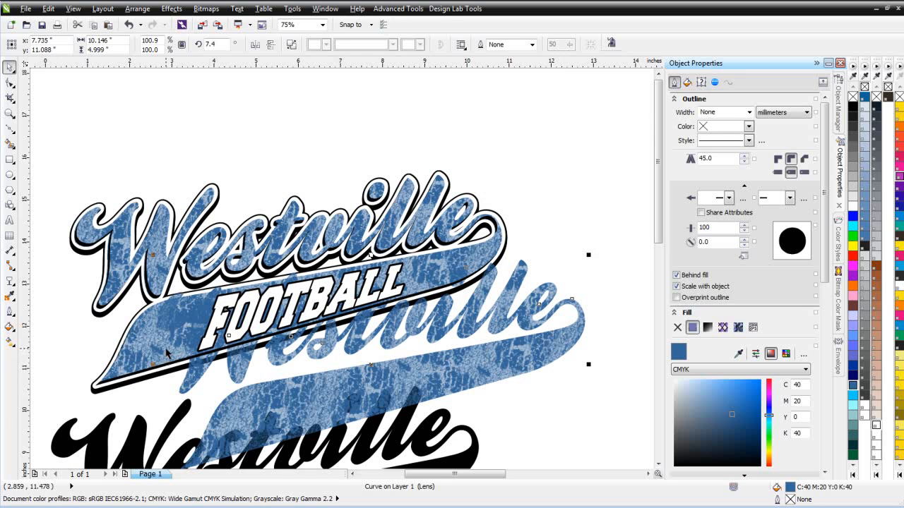
left_click(166, 351, "shift")
key("c")
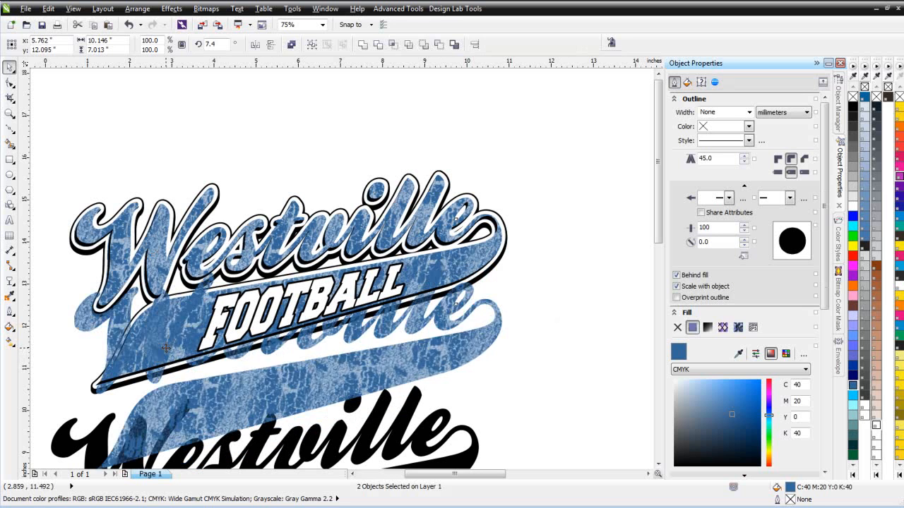
key("e")
left_click(486, 375)
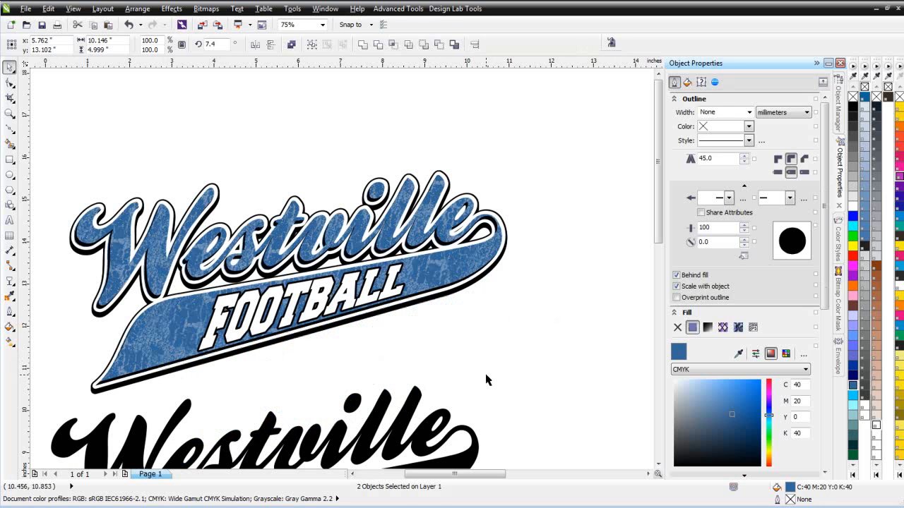
Step: Adjust the transparency pattern tile on the upper copy of the blue lettering to vary its distressed texture
left_click(167, 324)
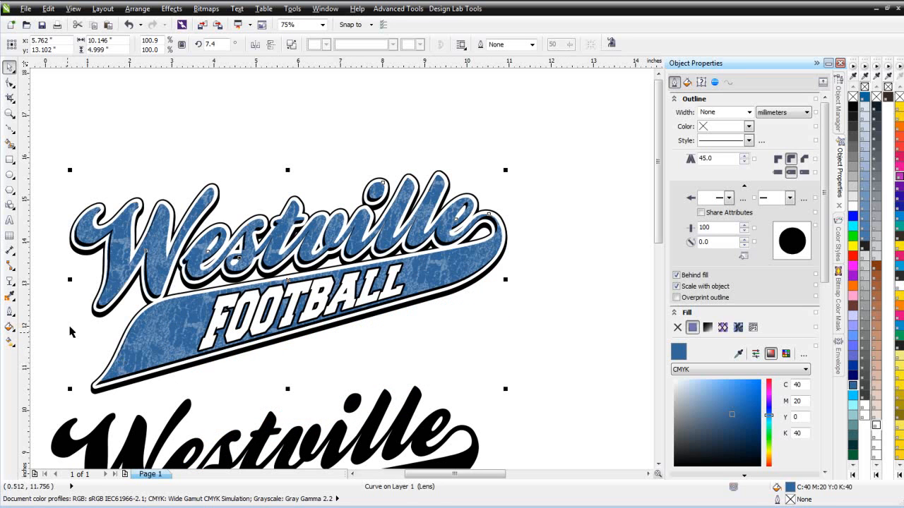
left_click(10, 280)
left_click_drag(158, 303, 216, 304)
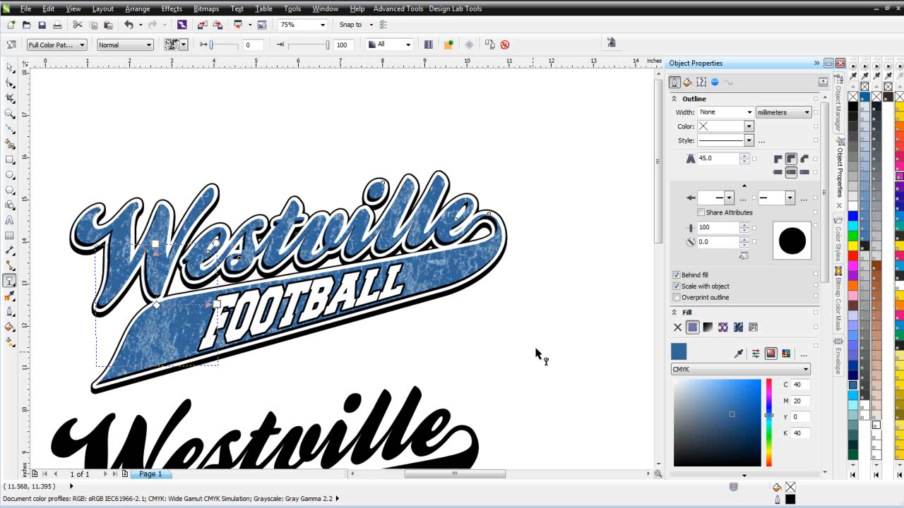
left_click(10, 67)
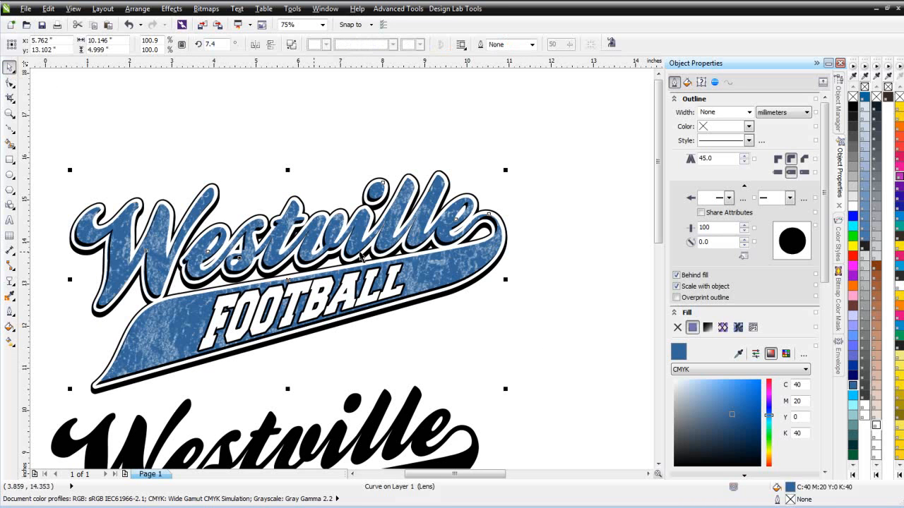
left_click(480, 327)
Step: Move the black Westville Football artwork beside the blue one, and group each artwork separately
key("F3")
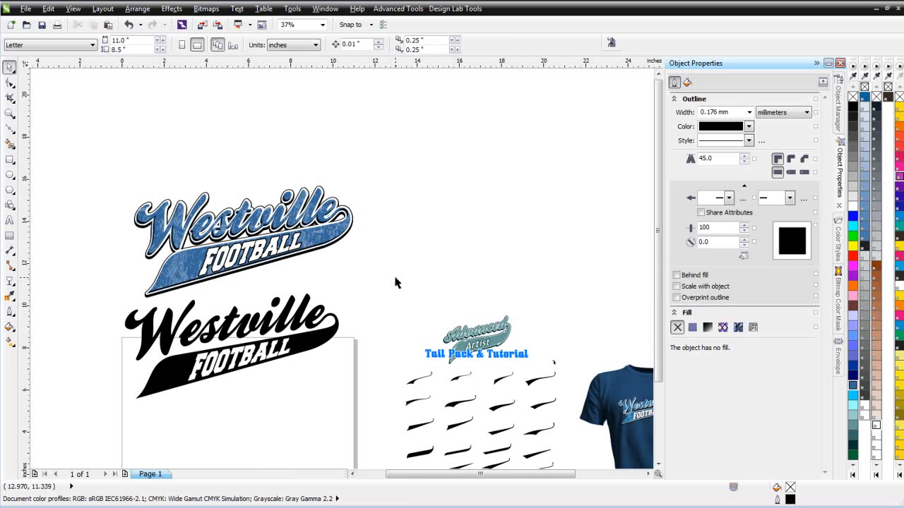
key("F3")
left_click_drag(357, 270, 204, 359)
left_click_drag(297, 320, 436, 221)
left_click(311, 45)
left_click_drag(209, 182, 353, 299)
left_click(311, 45)
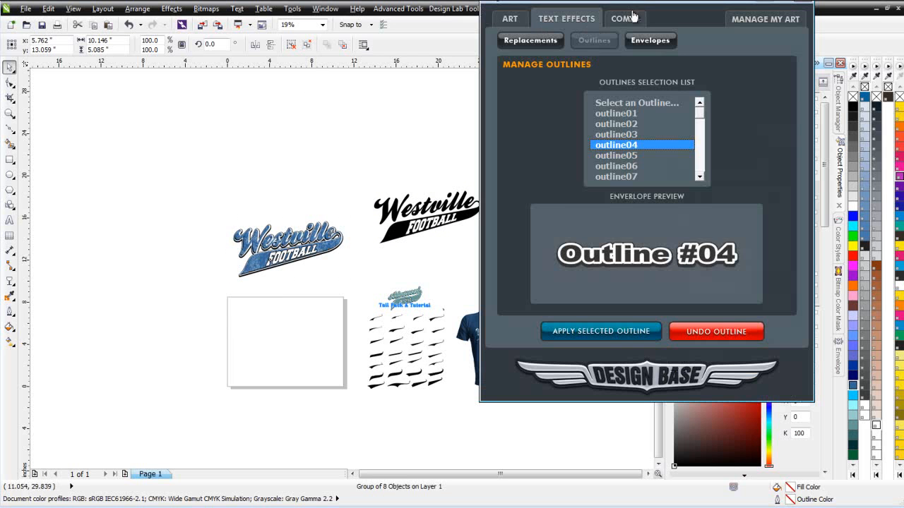
Step: Switch to Design Base and create a full front comp of the blue artwork on Male - Round Neck - 03
left_click(634, 19)
left_click(613, 139)
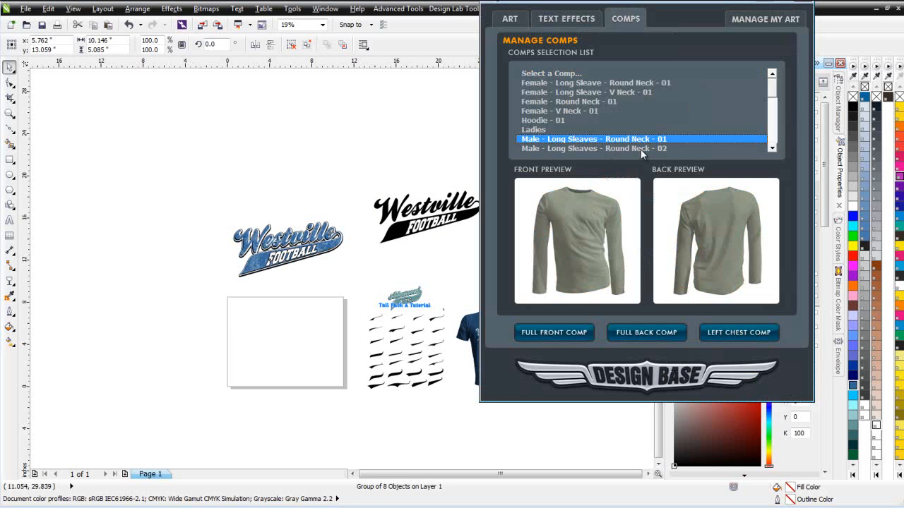
key("Down")
key("Down")
key("Down")
key("Down")
key("Down")
key("Down")
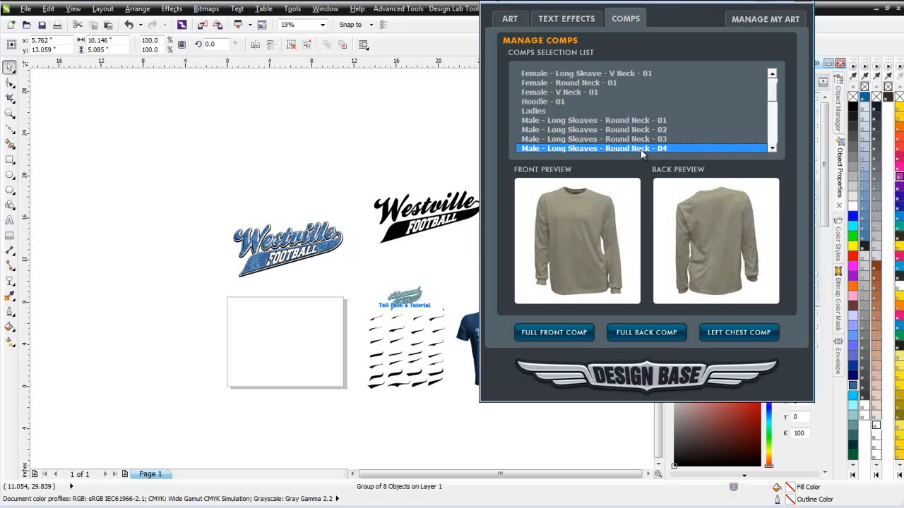
key("Down")
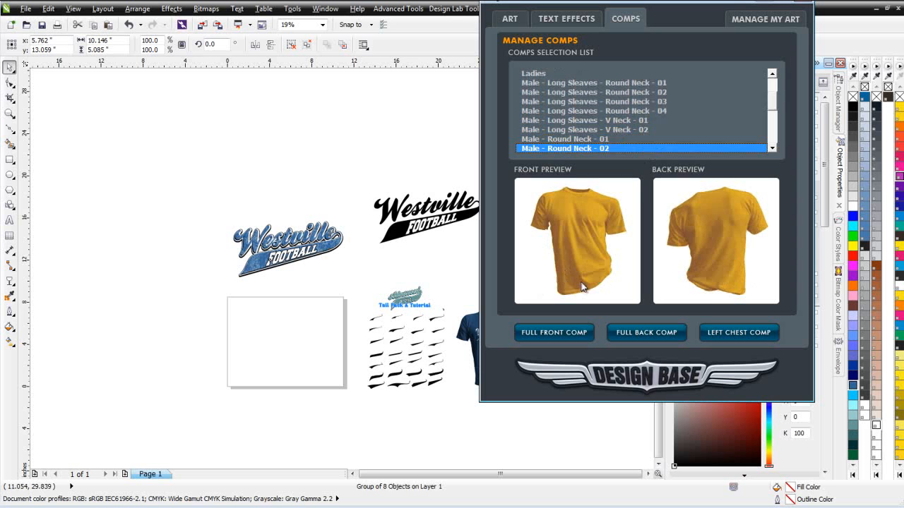
key("Down")
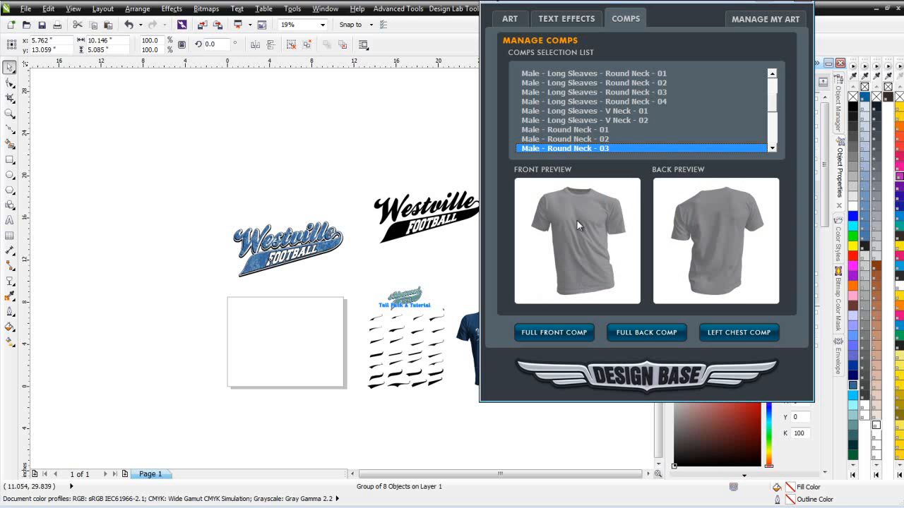
left_click(575, 336)
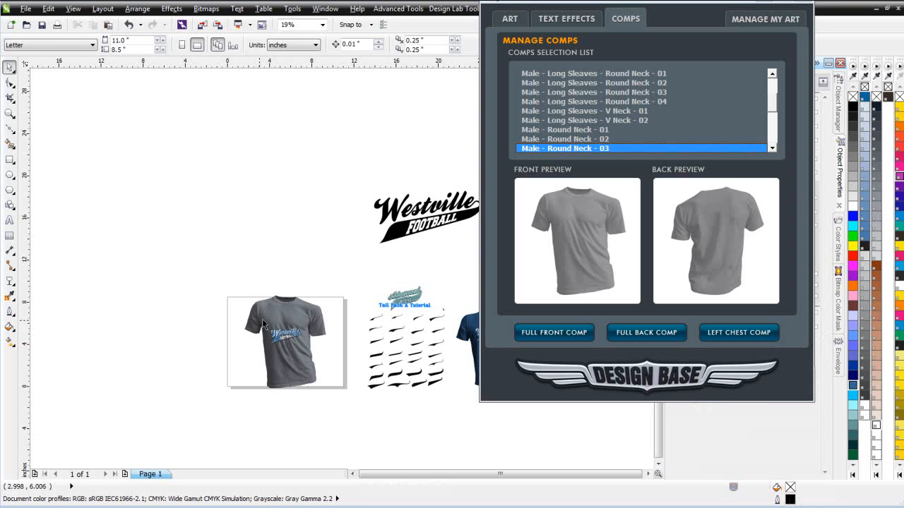
Step: Raise the blue artwork onto the shirt's chest and move the whole shirt comp off the page
left_click(271, 343)
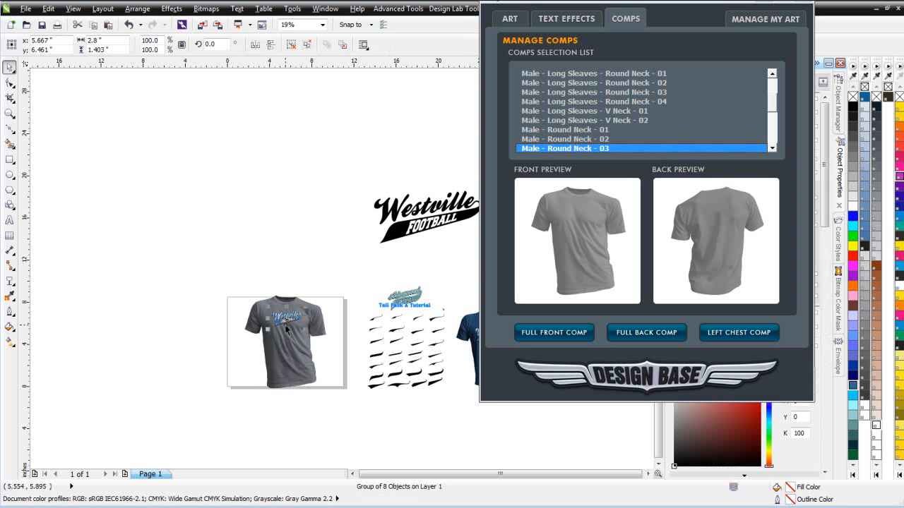
left_click_drag(218, 269, 368, 414)
left_click_drag(297, 353, 175, 315)
Step: Create a Male - Round Neck - 03 full front comp of the black artwork, raise the artwork onto the chest, and dismiss Design Base
left_click_drag(340, 166, 432, 252)
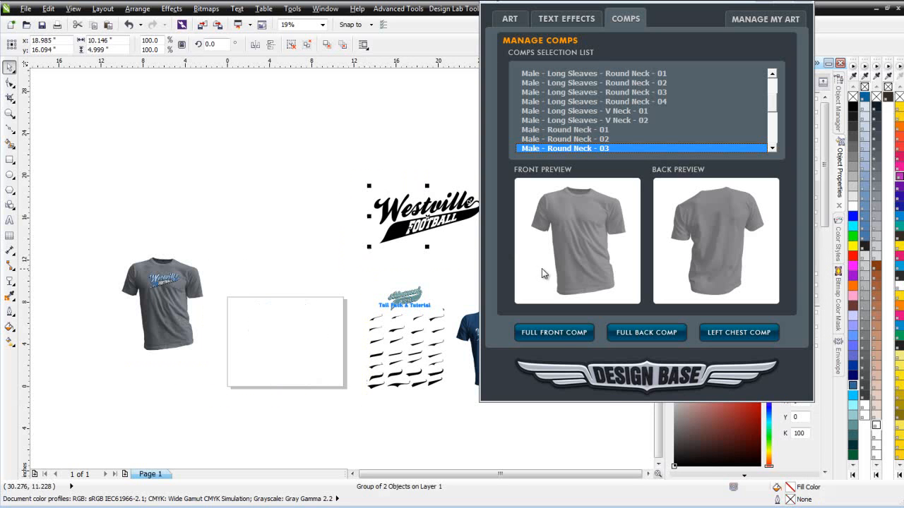
left_click(573, 337)
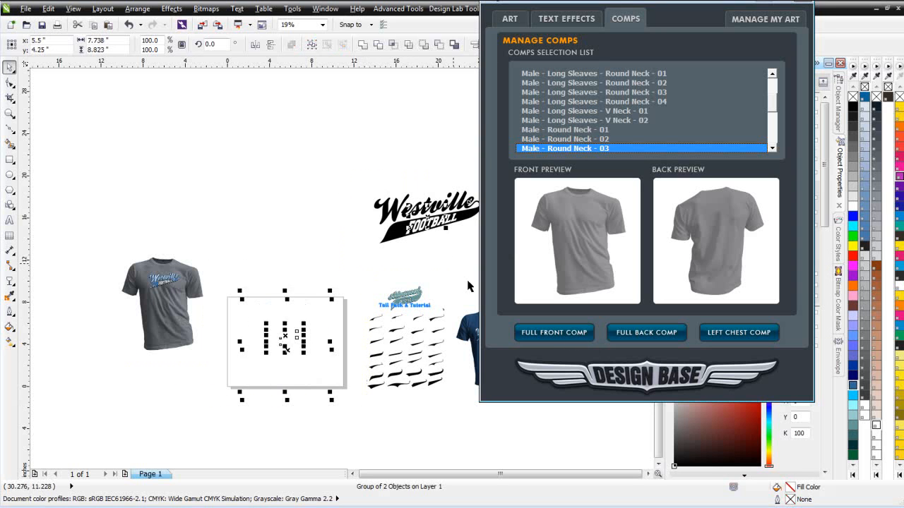
left_click(238, 270)
left_click_drag(254, 297, 325, 363)
left_click_drag(285, 325, 286, 312)
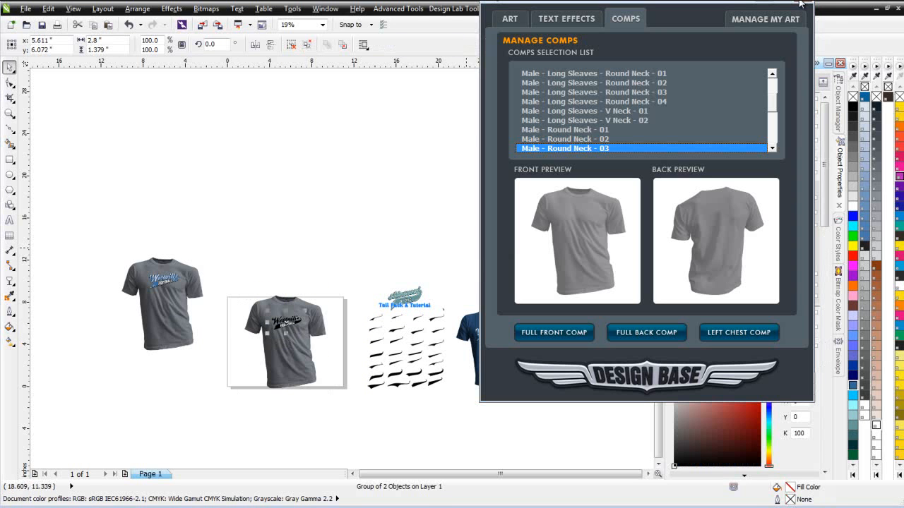
left_click(772, 2)
left_click(313, 270)
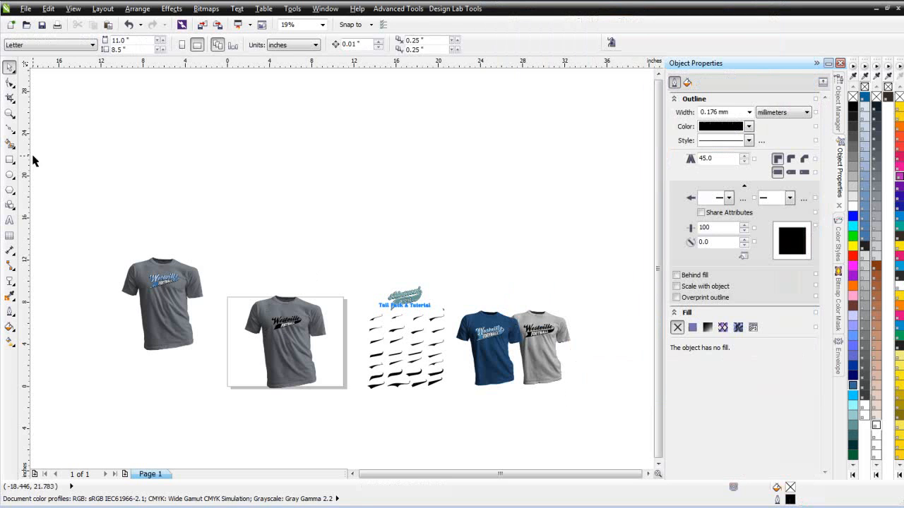
Step: Move the shirt with the black artwork beside the blue-artwork shirt so that their sleeves overlap
left_click(9, 113)
left_click_drag(100, 237, 339, 426)
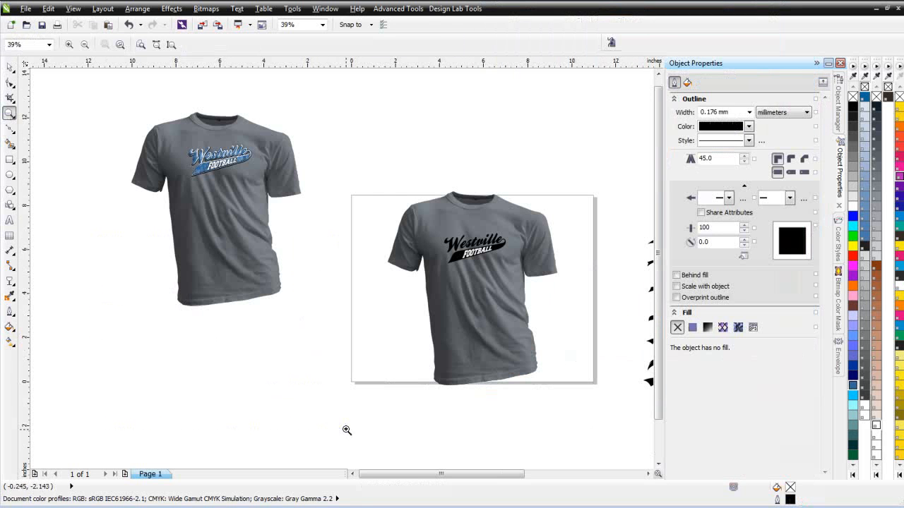
left_click(10, 68)
left_click_drag(589, 147, 322, 473)
left_click_drag(462, 330, 360, 245)
scroll(300, 185, "up", 2)
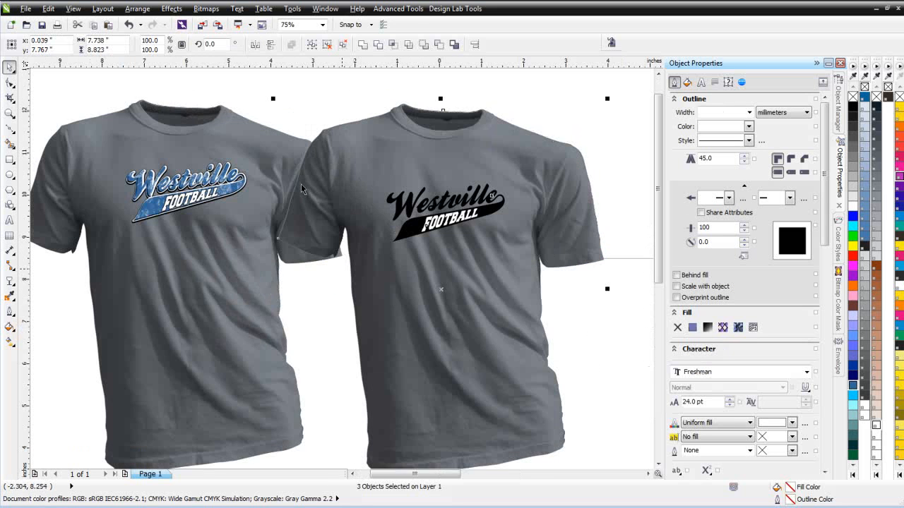
Step: Enlarge the blue and the black artwork on their shirts and re-centre each one on the chest
left_click_drag(78, 90, 293, 268)
left_click_drag(122, 227, 91, 240)
left_click_drag(185, 204, 193, 210)
left_click_drag(581, 113, 343, 298)
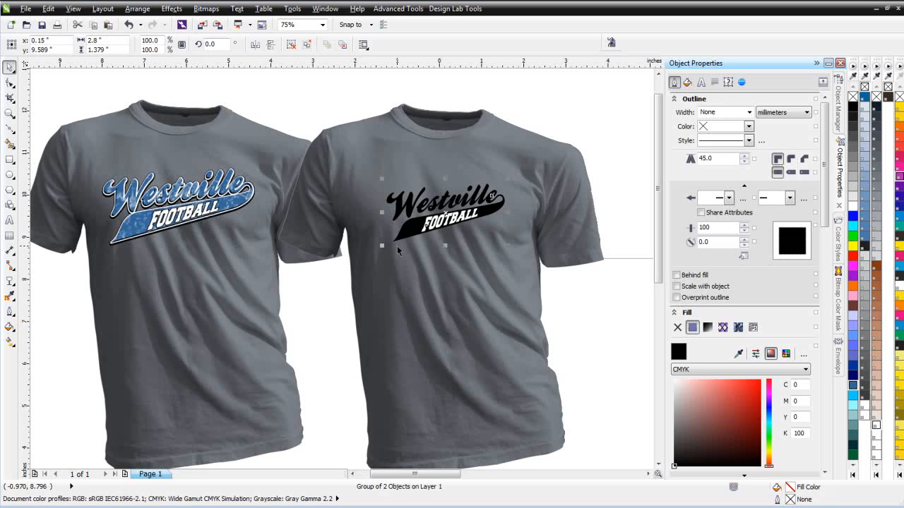
left_click_drag(384, 245, 352, 278)
left_click_drag(433, 234, 446, 228)
Step: Fill the colour shape of the shirt carrying the black artwork with white
left_click(461, 321)
left_click(465, 320, "alt")
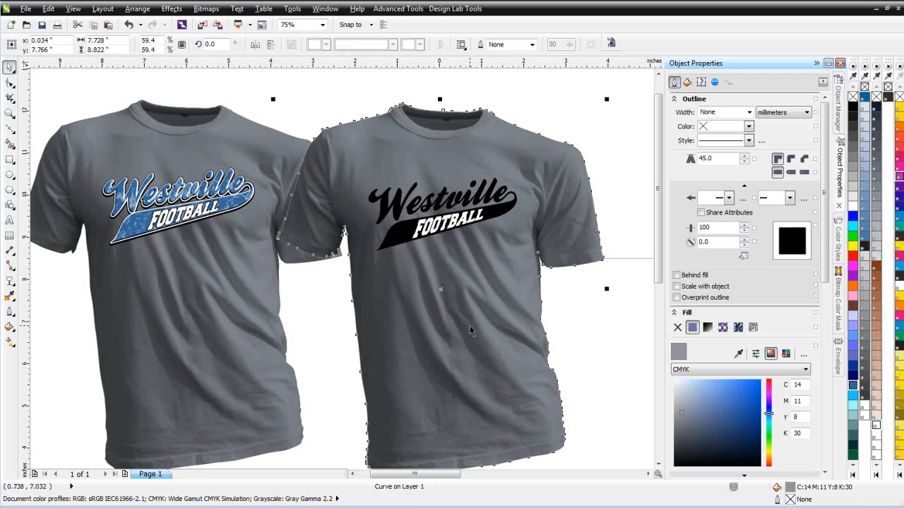
left_click(853, 207)
Step: Fill the colour shape of the shirt carrying the blue artwork with teal C:20 M:0 Y:0 K:40
left_click(245, 265)
left_click(219, 276, "alt")
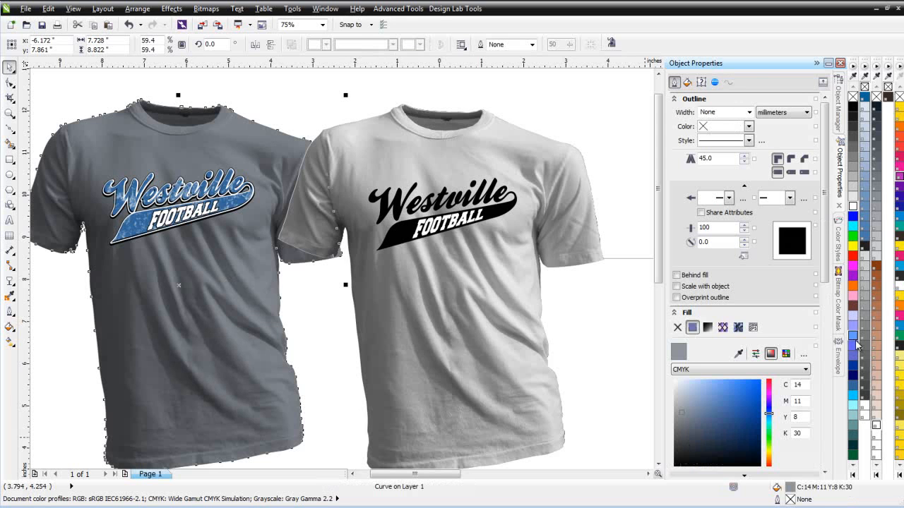
left_click(853, 428)
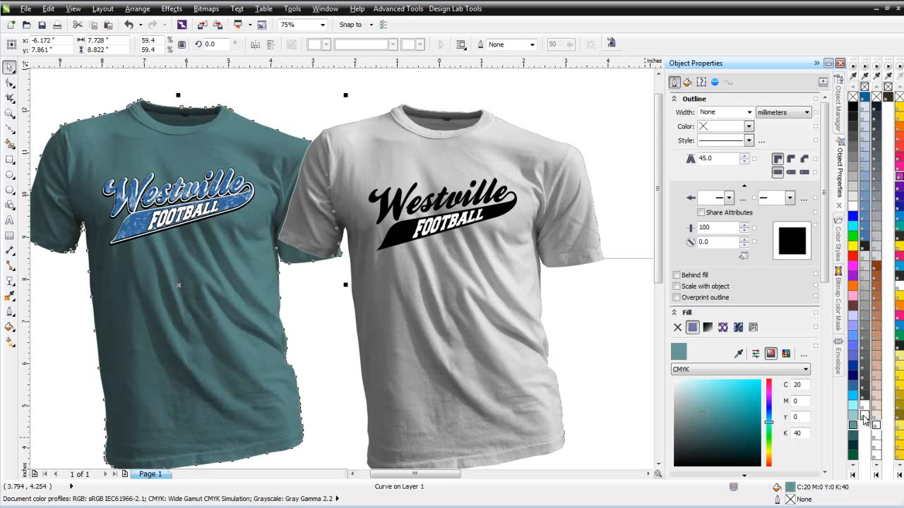
left_click(63, 381)
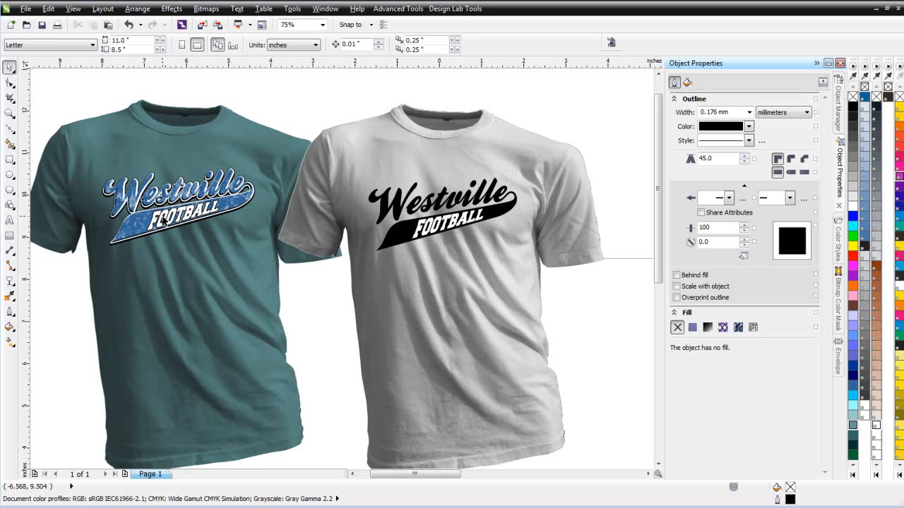
mouse_move(441, 474)
left_mouse_down()
mouse_move(435, 472)
mouse_move(448, 478)
left_mouse_up()
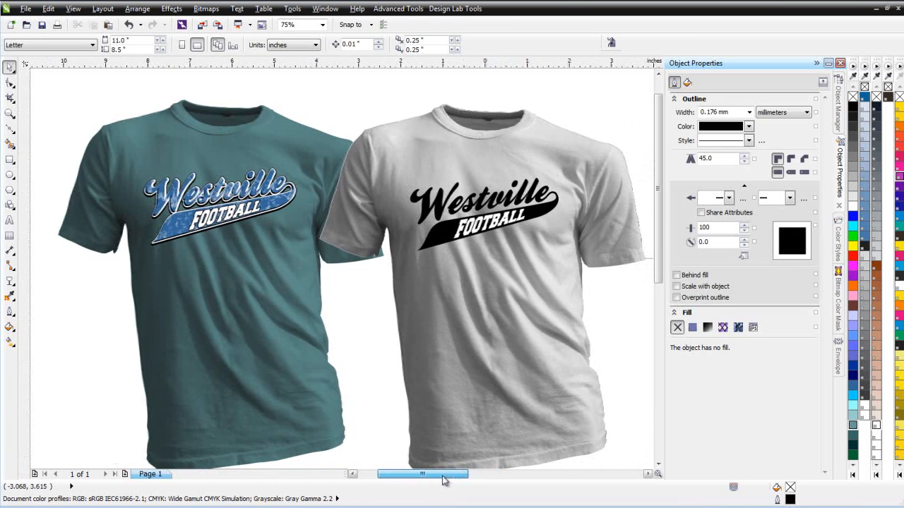